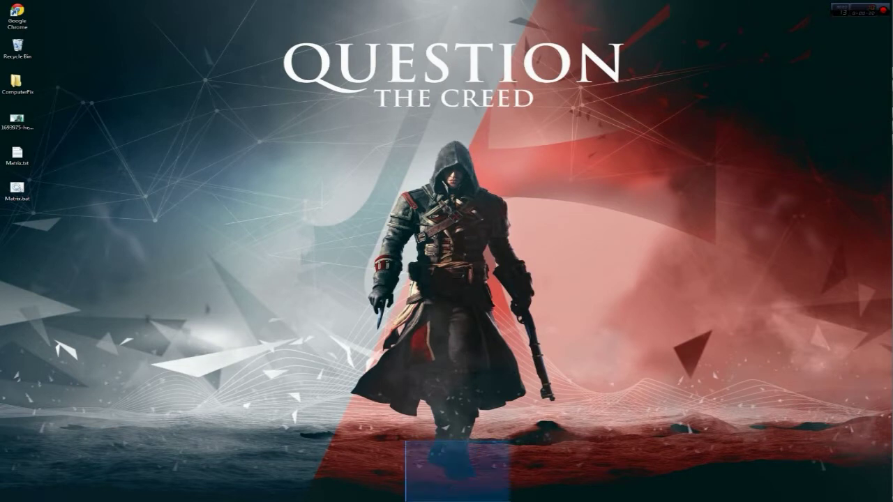
- Switch to Chrome and examine the enlarged ambient occlusion image of the fruit bowl
{"action": "mouse_move", "coordinate": [891, 217]}
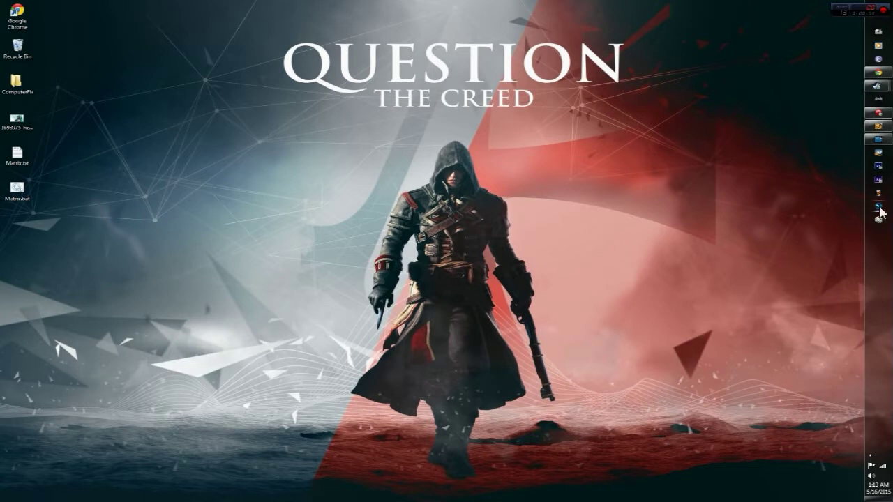
{"action": "left_click", "coordinate": [878, 76]}
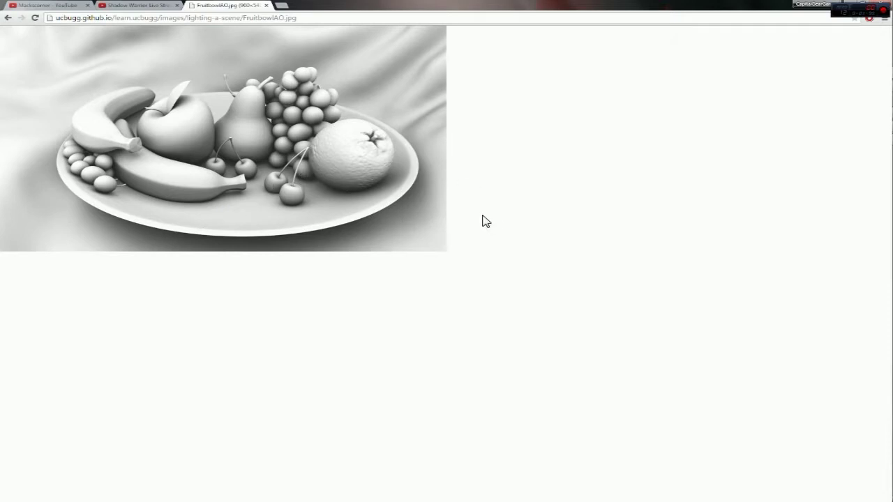
{"action": "scroll", "coordinate": [412, 199], "scroll_direction": "up", "scroll_amount": 5, "text": "ctrl"}
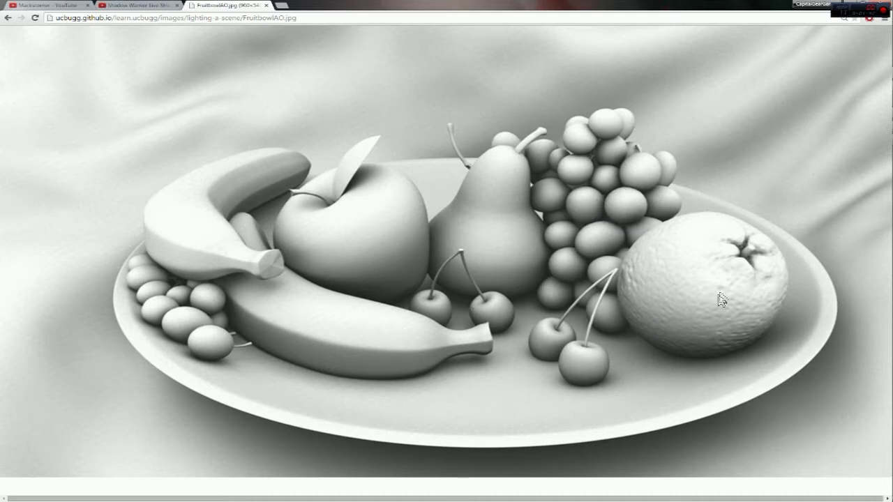
{"action": "left_click", "coordinate": [851, 3]}
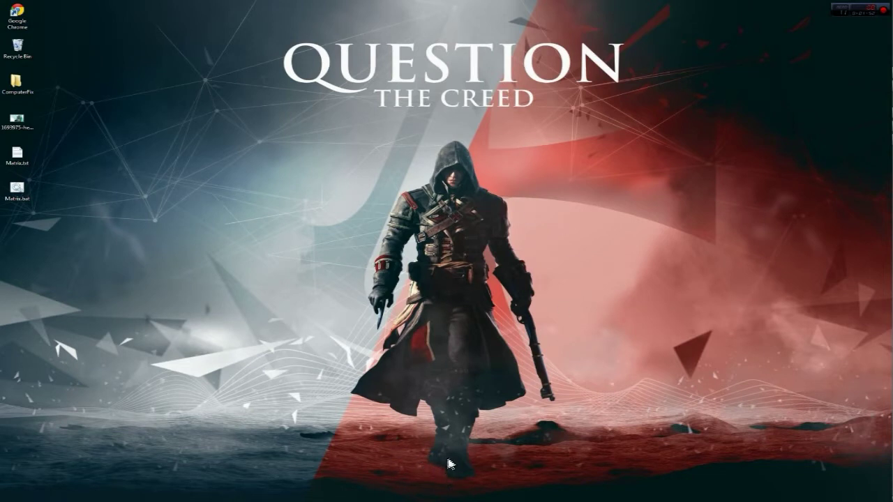
{"action": "mouse_move", "coordinate": [464, 483]}
{"action": "left_mouse_down"}
{"action": "mouse_move", "coordinate": [487, 493]}
{"action": "mouse_move", "coordinate": [452, 484]}
{"action": "left_mouse_up"}
{"action": "left_click_drag", "start_coordinate": [449, 486], "coordinate": [444, 481]}
- Return to the fruit bowl image in Chrome and examine the shading where the fruits meet each other and the plate
{"action": "mouse_move", "coordinate": [888, 119]}
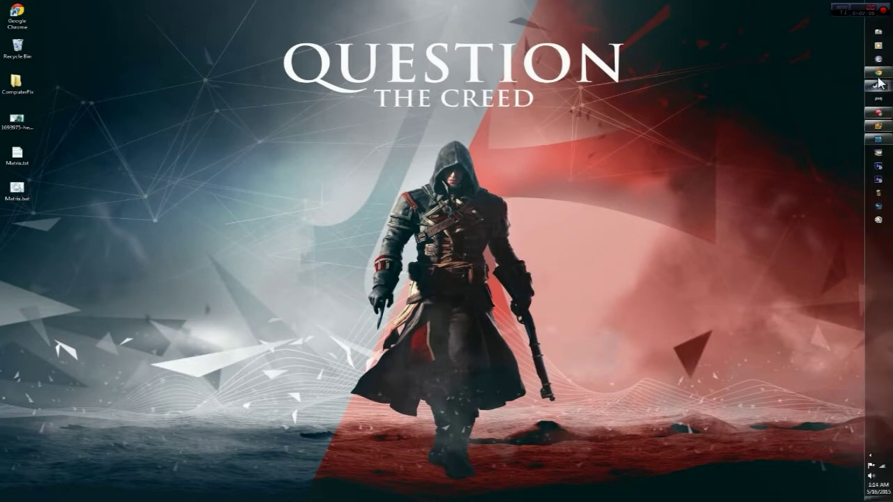
{"action": "left_click", "coordinate": [878, 79]}
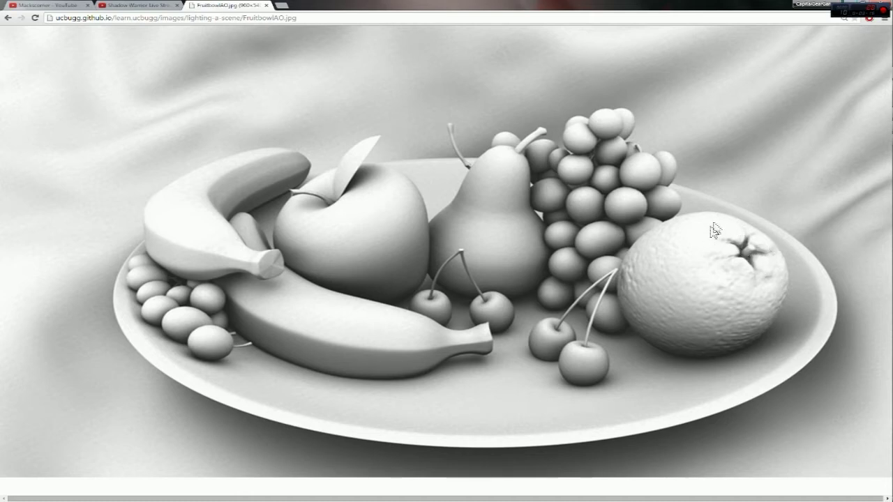
{"action": "scroll", "coordinate": [788, 250], "scroll_direction": "up", "scroll_amount": 1, "text": "ctrl"}
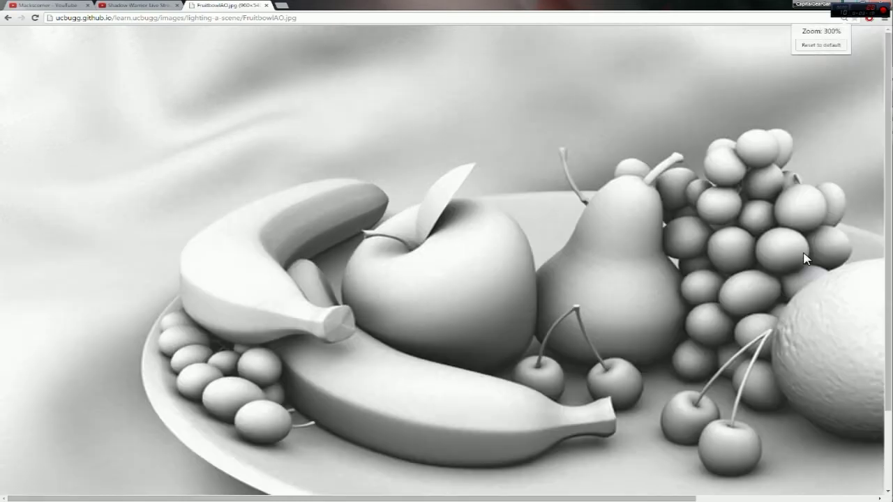
{"action": "scroll", "coordinate": [802, 275], "scroll_direction": "up", "scroll_amount": 1, "text": "ctrl"}
{"action": "scroll", "coordinate": [530, 433], "scroll_direction": "down", "scroll_amount": 4, "text": "ctrl"}
{"action": "scroll", "coordinate": [569, 391], "scroll_direction": "down", "scroll_amount": 1, "text": "ctrl"}
{"action": "scroll", "coordinate": [581, 379], "scroll_direction": "up", "scroll_amount": 3, "text": "ctrl"}
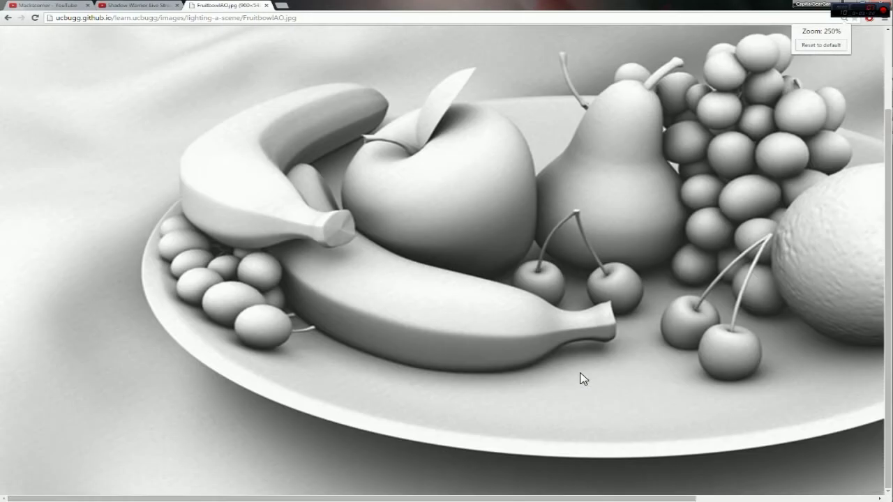
{"action": "scroll", "coordinate": [581, 375], "scroll_direction": "up", "scroll_amount": 3}
{"action": "scroll", "coordinate": [560, 412], "scroll_direction": "down", "scroll_amount": 2}
{"action": "left_click_drag", "start_coordinate": [534, 498], "coordinate": [732, 491]}
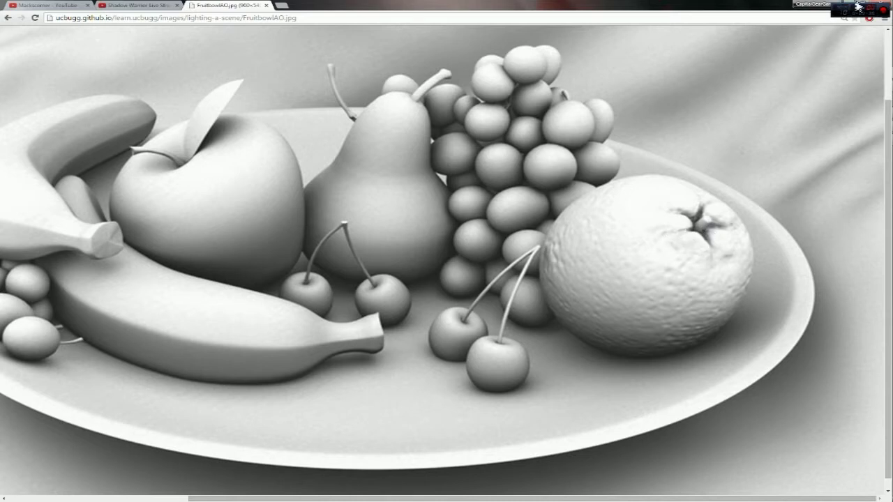
{"action": "left_click", "coordinate": [849, 7]}
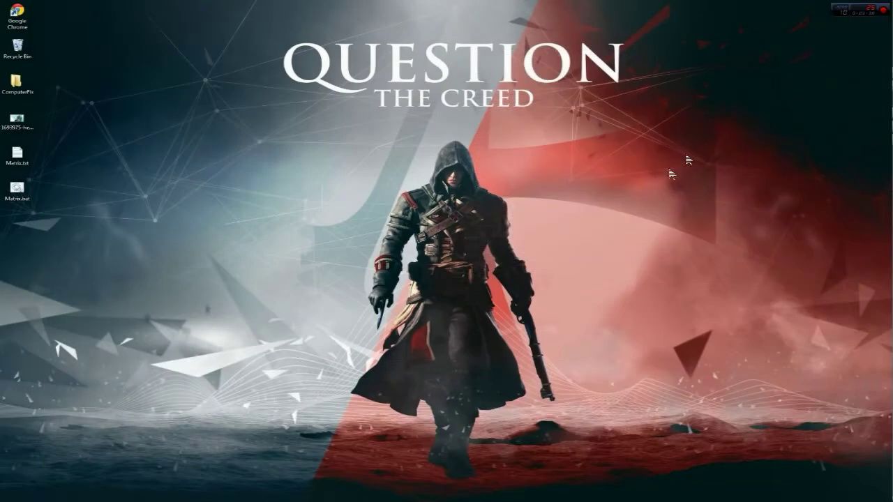
- Switch to LightWave Modeler and inspect the box and ground plane from several angles
{"action": "mouse_move", "coordinate": [875, 136]}
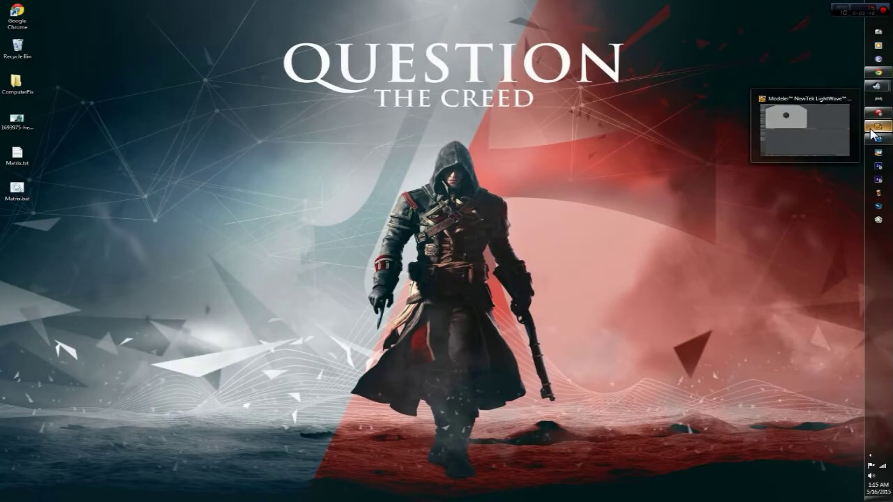
{"action": "left_click", "coordinate": [875, 136]}
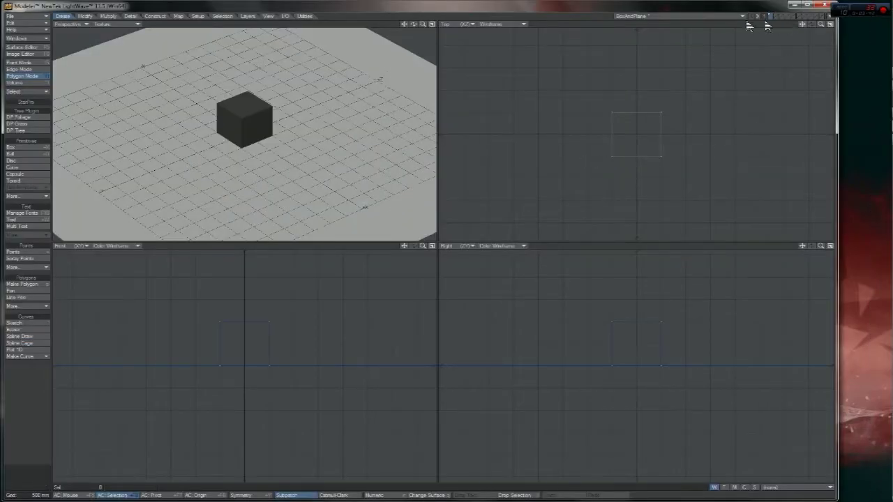
{"action": "left_click_drag", "start_coordinate": [412, 24], "coordinate": [359, 33]}
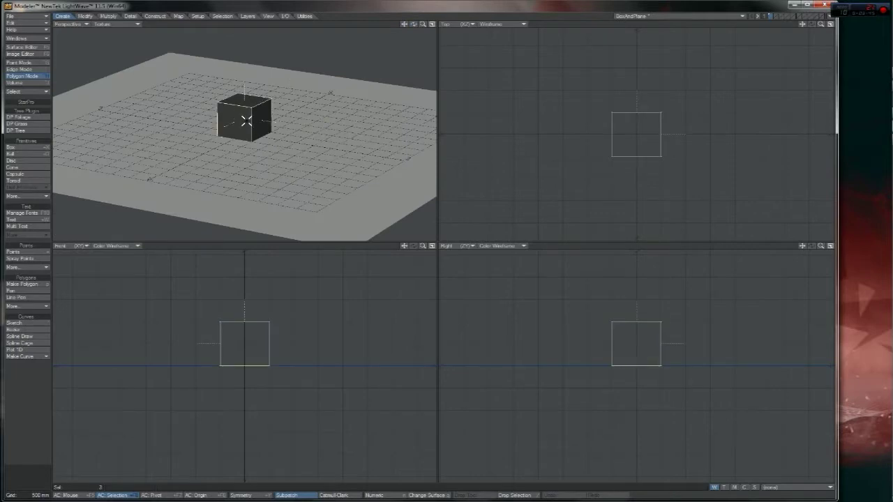
{"action": "left_click", "coordinate": [305, 24]}
{"action": "left_click_drag", "start_coordinate": [409, 26], "coordinate": [392, 34]}
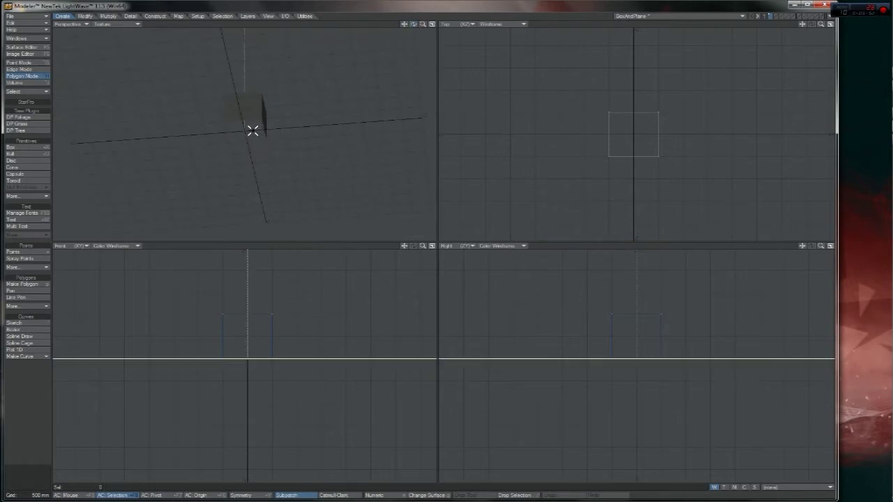
{"action": "left_click_drag", "start_coordinate": [413, 25], "coordinate": [414, 53]}
- Look up the Plane surface's settings in the Surface Editor
{"action": "left_click", "coordinate": [28, 46]}
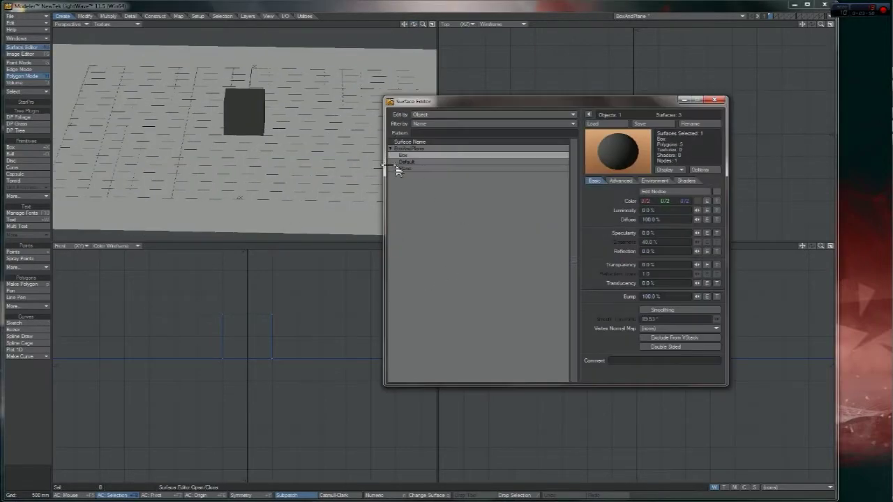
{"action": "left_click", "coordinate": [410, 168]}
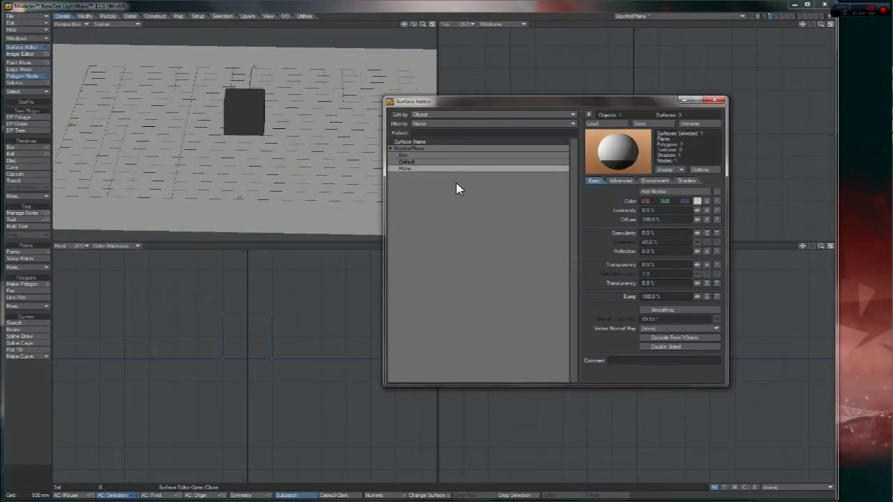
{"action": "left_click", "coordinate": [719, 100]}
- Examine where the box rests on the ground plane, up close and from farther away
{"action": "left_click_drag", "start_coordinate": [423, 24], "coordinate": [481, 26]}
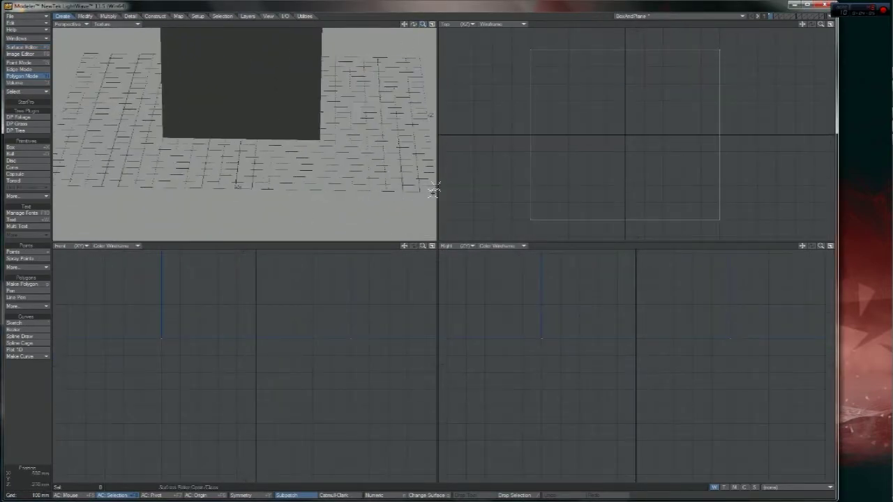
{"action": "left_click_drag", "start_coordinate": [406, 246], "coordinate": [404, 276]}
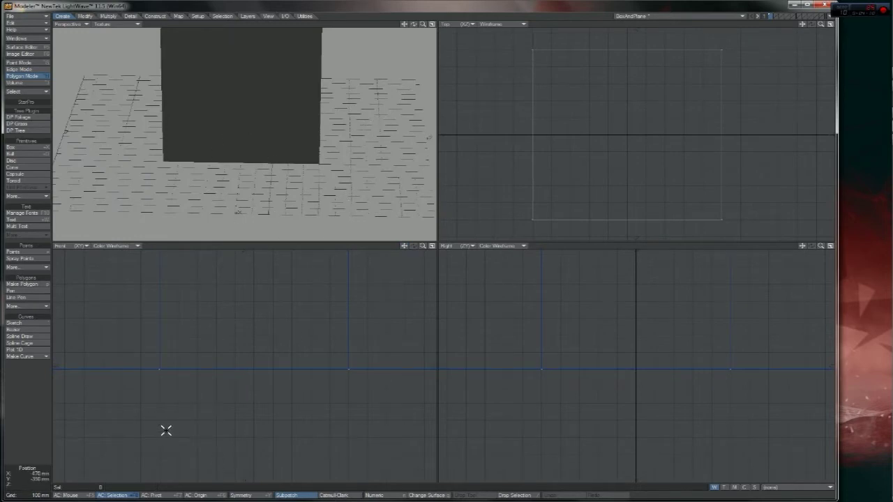
{"action": "left_click_drag", "start_coordinate": [422, 246], "coordinate": [420, 279]}
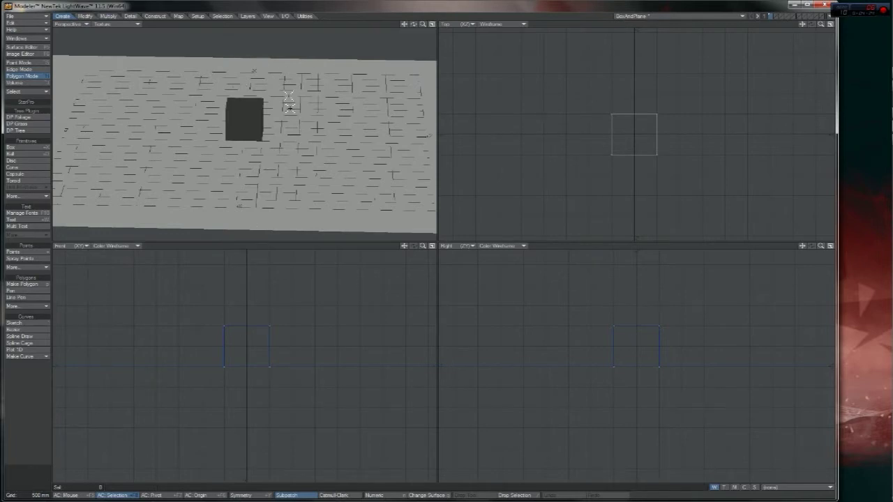
{"action": "left_click_drag", "start_coordinate": [414, 24], "coordinate": [417, 28]}
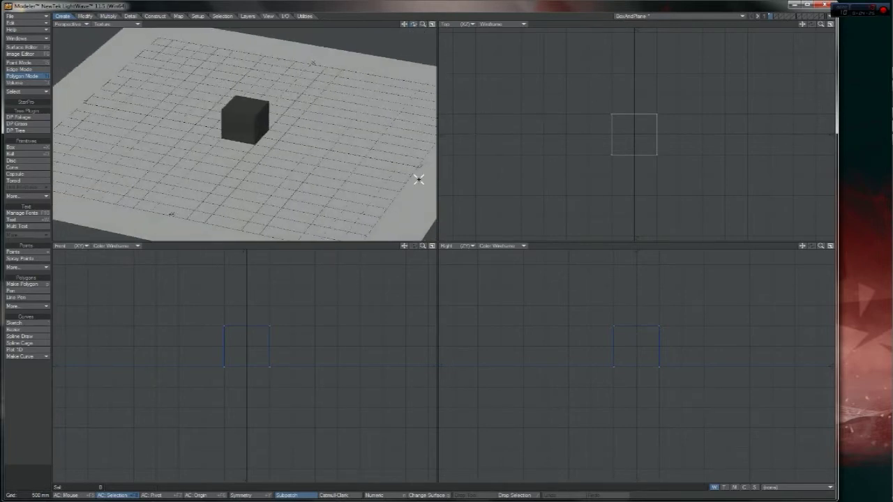
{"action": "left_click_drag", "start_coordinate": [423, 27], "coordinate": [414, 15]}
{"action": "scroll", "coordinate": [414, 24], "scroll_direction": "down", "scroll_amount": 5}
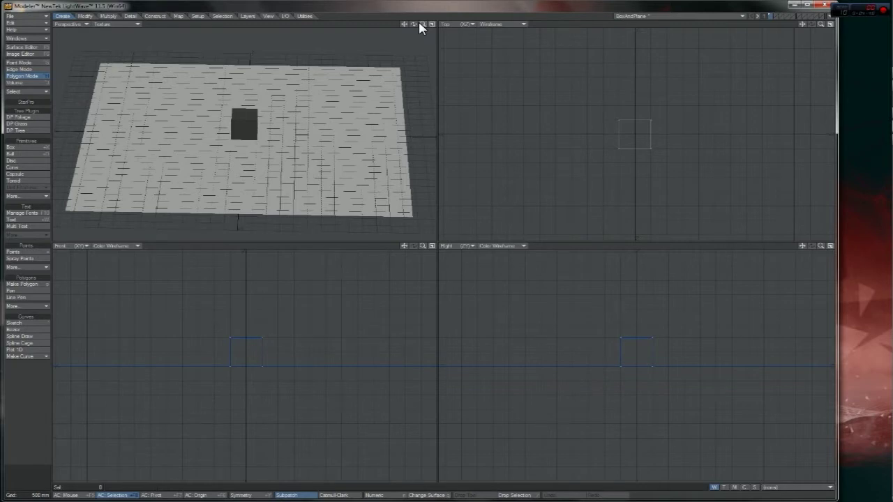
{"action": "left_click_drag", "start_coordinate": [413, 25], "coordinate": [395, 24]}
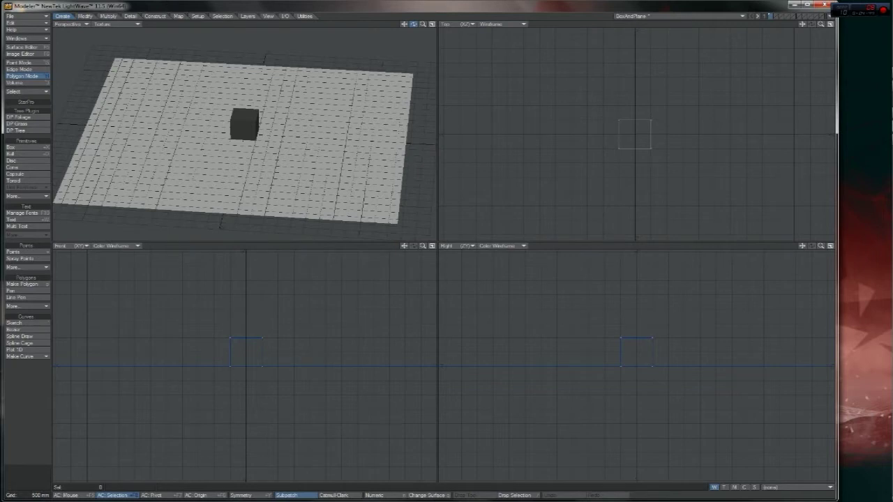
{"action": "left_click_drag", "start_coordinate": [395, 24], "coordinate": [369, 93]}
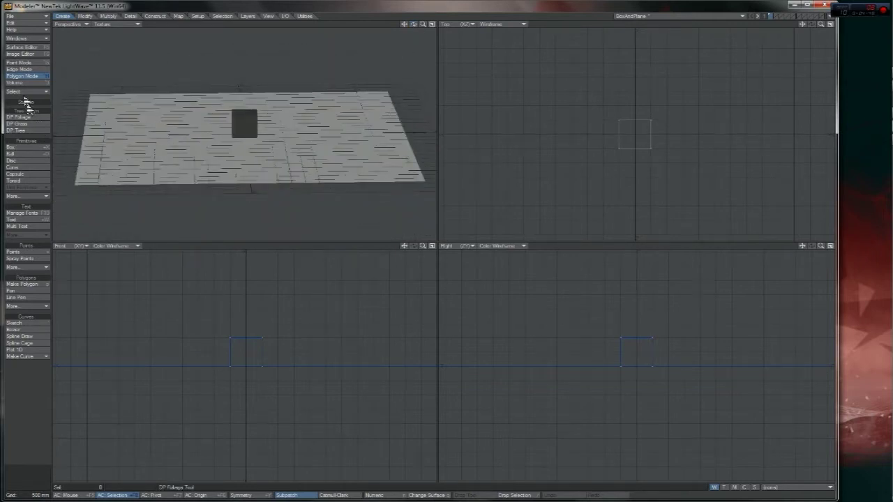
- Select the Box surface in the Surface Editor and open its Node Editor
{"action": "left_click", "coordinate": [42, 49]}
{"action": "left_click_drag", "start_coordinate": [462, 100], "coordinate": [401, 100]}
{"action": "left_click", "coordinate": [343, 154]}
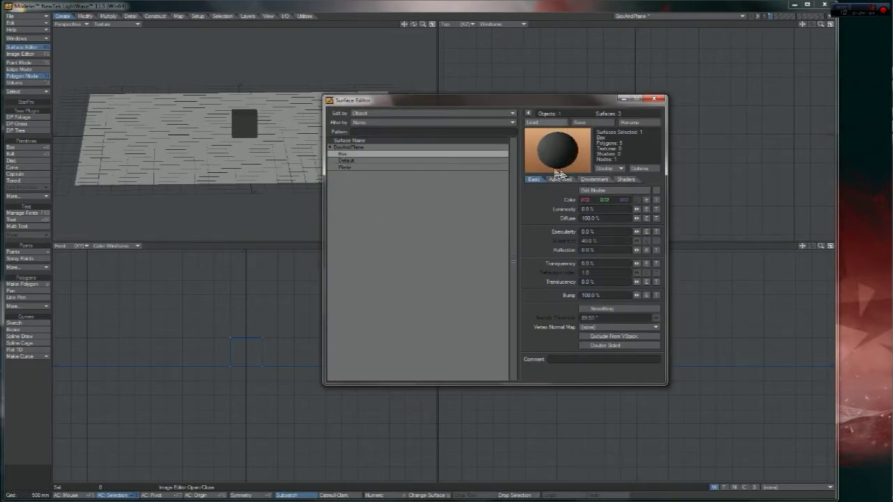
{"action": "left_click_drag", "start_coordinate": [578, 98], "coordinate": [370, 91]}
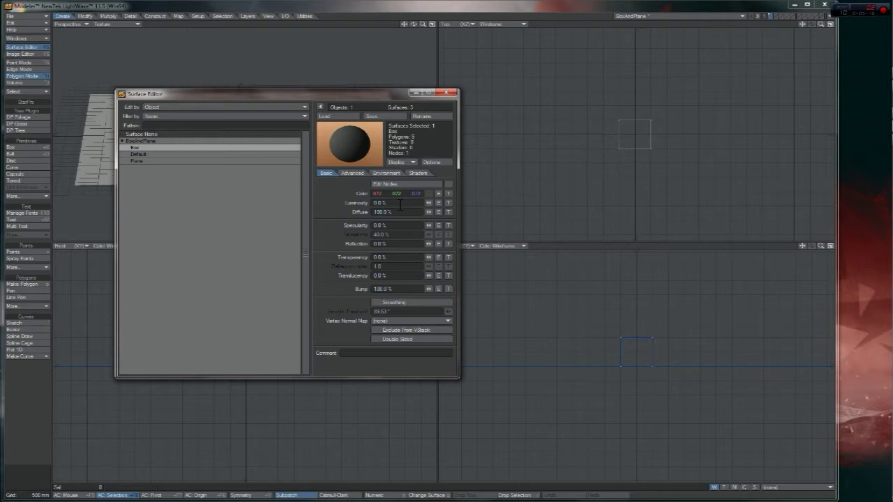
{"action": "left_click", "coordinate": [448, 184]}
{"action": "left_click", "coordinate": [422, 185]}
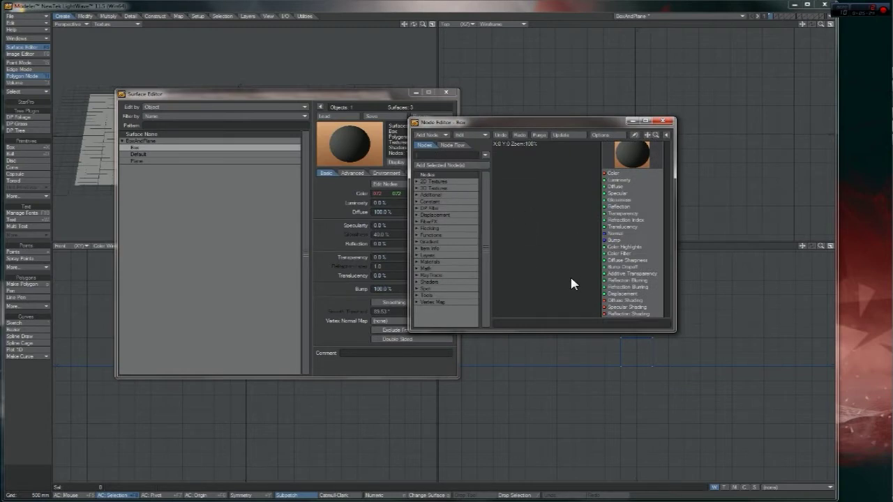
- Filter the Box surface's available nodes by "occ"
{"action": "type", "text": "am"}
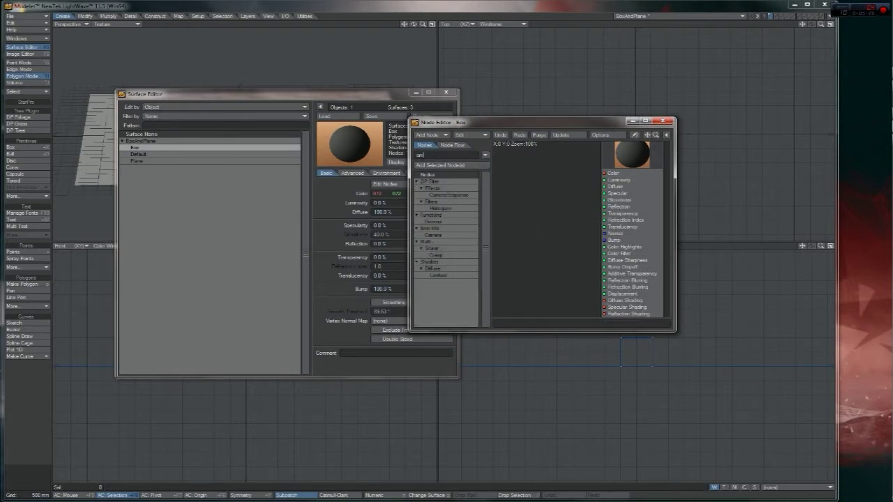
{"action": "key", "text": "BackSpace"}
{"action": "key", "text": "BackSpace"}
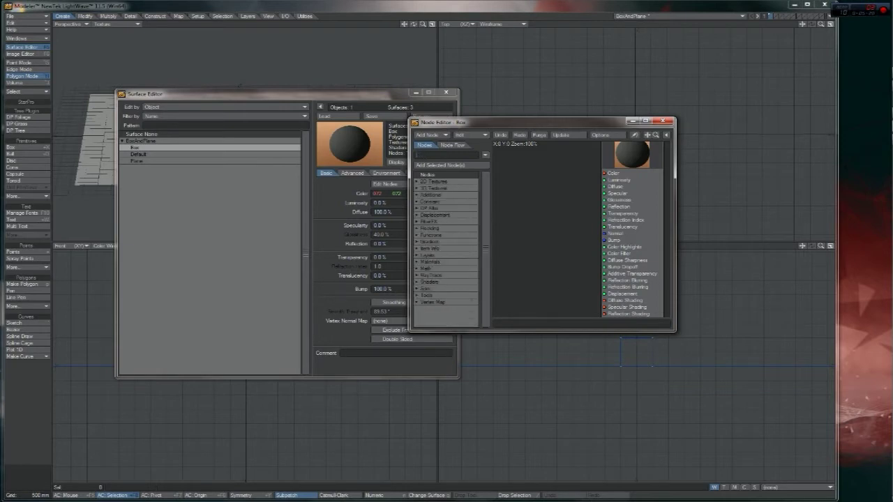
{"action": "type", "text": "occ"}
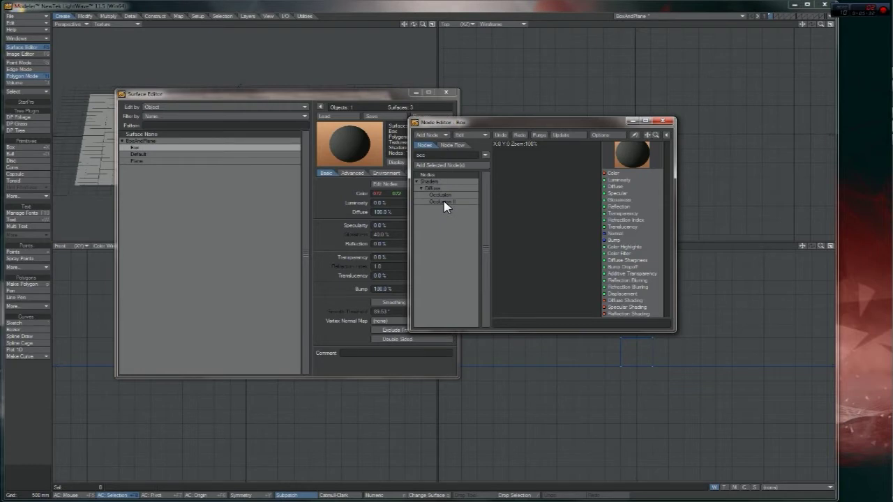
- Add an Occlusion node to the Box surface, view its settings, and delete the node
{"action": "left_click_drag", "start_coordinate": [435, 200], "coordinate": [532, 211]}
{"action": "double_click", "coordinate": [529, 212]}
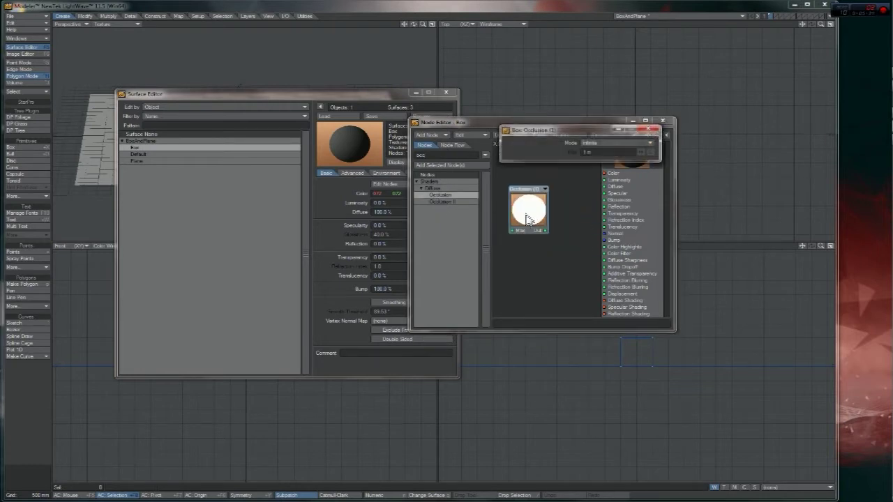
{"action": "left_click", "coordinate": [649, 129]}
{"action": "left_click_drag", "start_coordinate": [530, 218], "coordinate": [543, 215]}
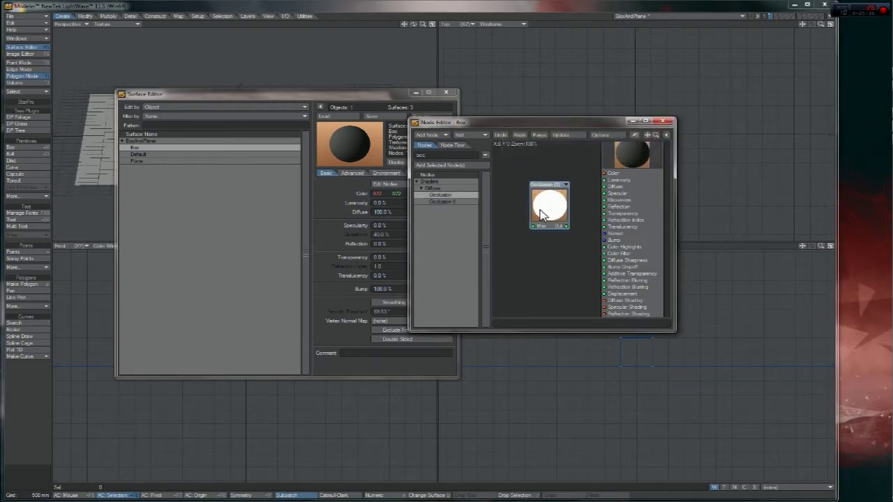
{"action": "key", "text": "Delete"}
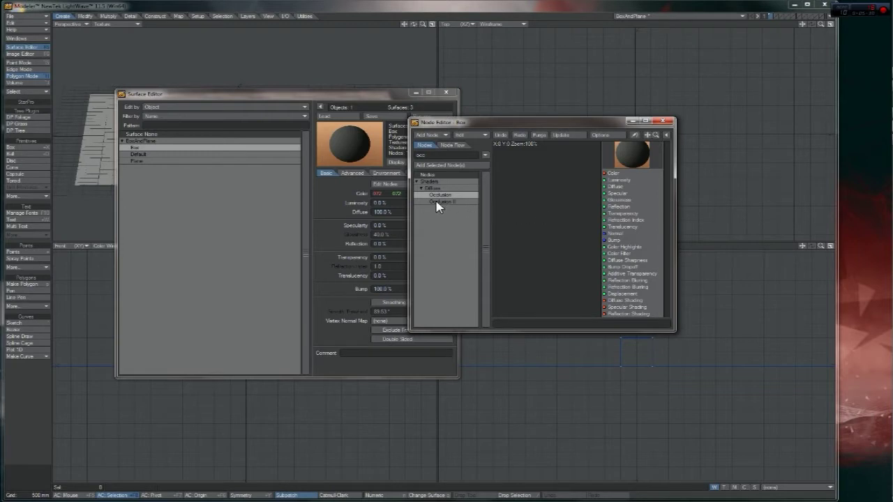
- Add an Occlusion II node to the Box surface, view its settings, and delete the node
{"action": "left_click_drag", "start_coordinate": [437, 203], "coordinate": [543, 210]}
{"action": "double_click", "coordinate": [536, 210]}
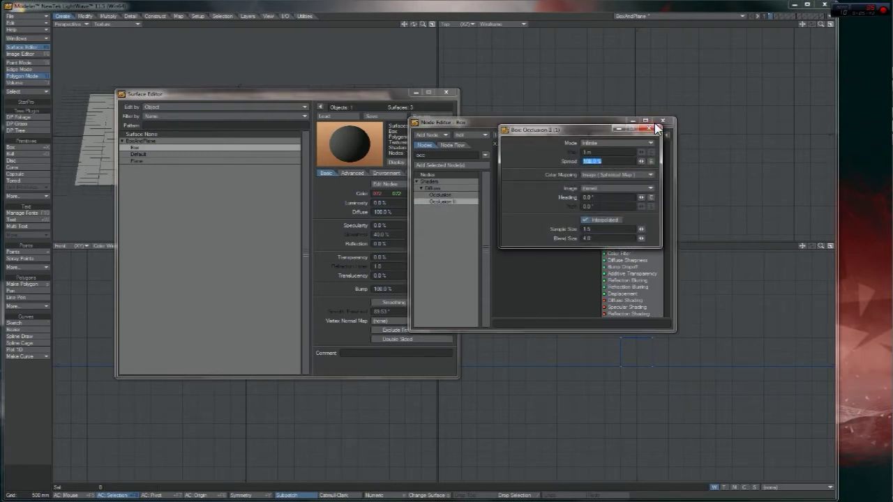
{"action": "left_click", "coordinate": [655, 129]}
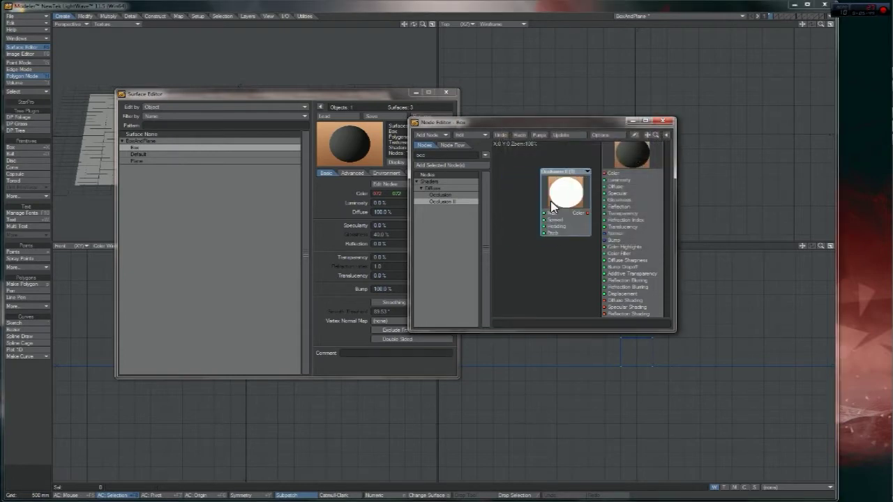
{"action": "key", "text": "Delete"}
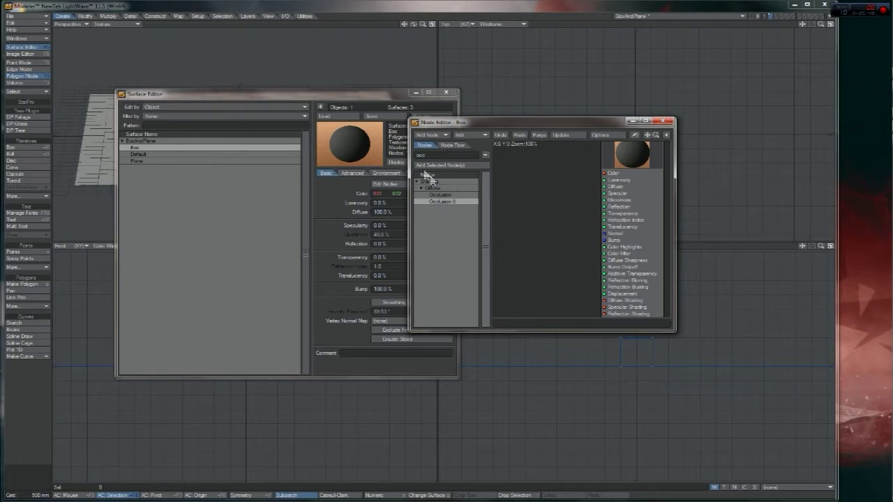
- Add an Occlusion node to the Box surface and check its Mode options, keeping Infinite
{"action": "left_click_drag", "start_coordinate": [487, 126], "coordinate": [550, 119]}
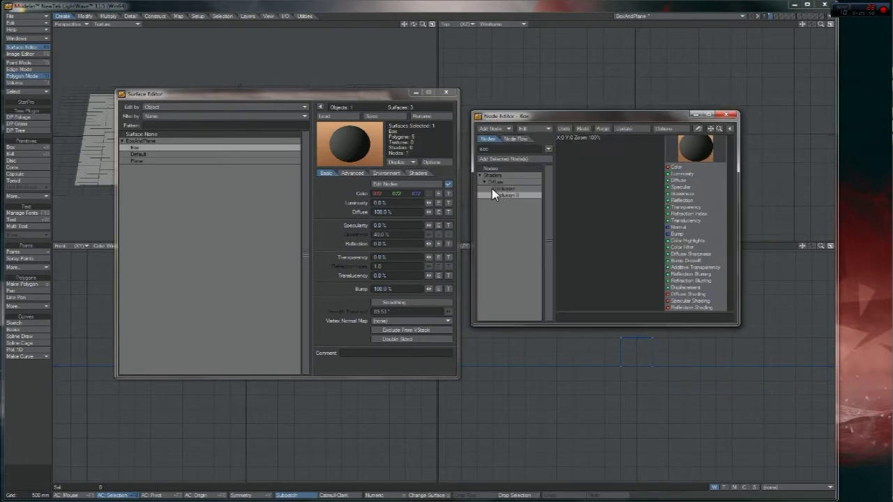
{"action": "double_click", "coordinate": [491, 189]}
{"action": "left_click_drag", "start_coordinate": [649, 234], "coordinate": [603, 216]}
{"action": "double_click", "coordinate": [596, 209]}
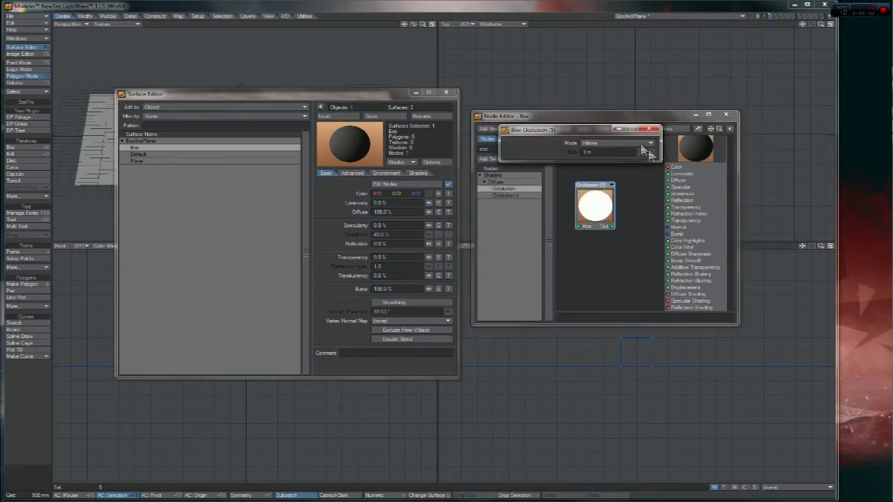
{"action": "left_click", "coordinate": [597, 144]}
{"action": "left_click", "coordinate": [596, 146]}
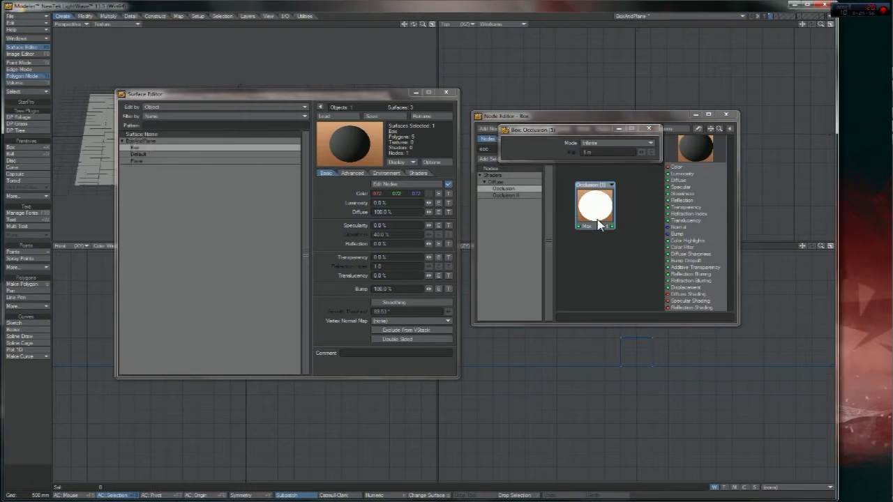
{"action": "left_click", "coordinate": [649, 129]}
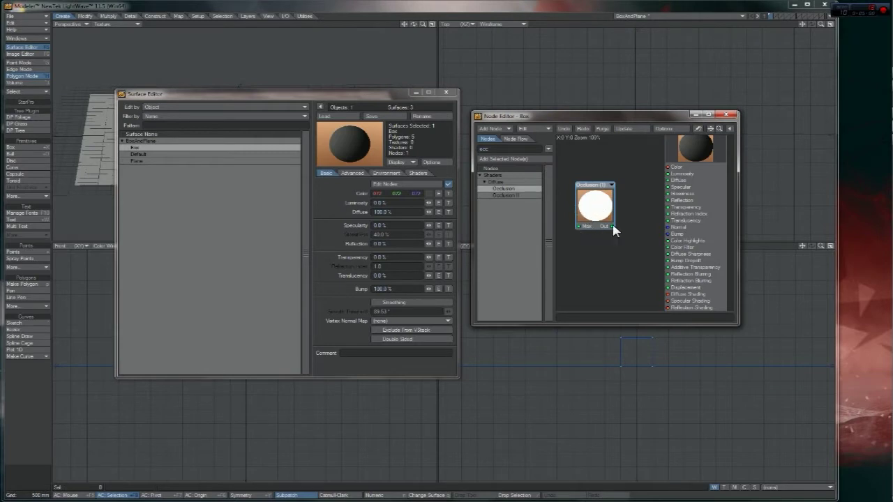
- Position the Occlusion node beside the Surface node with a clear gap between them
{"action": "left_click_drag", "start_coordinate": [598, 204], "coordinate": [651, 170]}
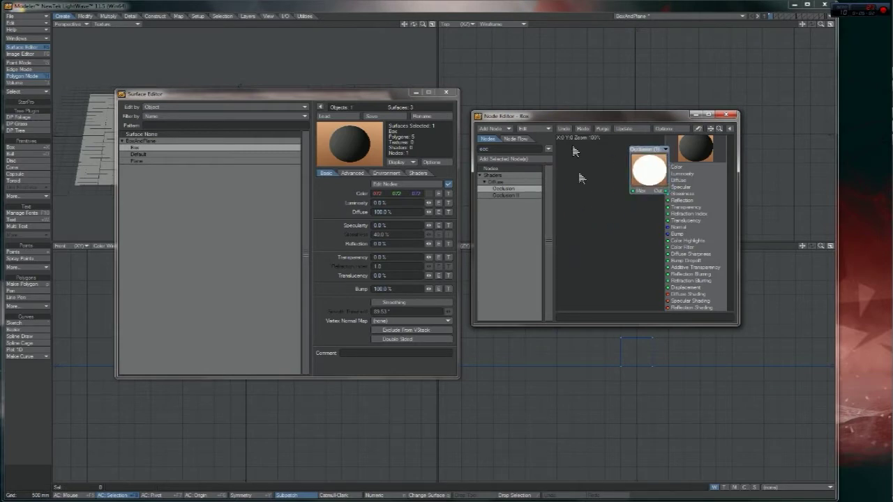
{"action": "left_click_drag", "start_coordinate": [720, 129], "coordinate": [706, 138]}
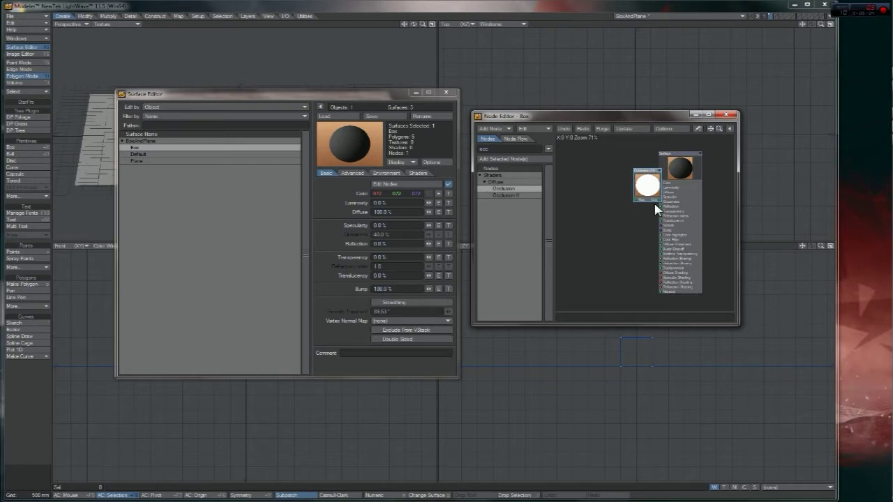
{"action": "left_click_drag", "start_coordinate": [630, 179], "coordinate": [615, 180]}
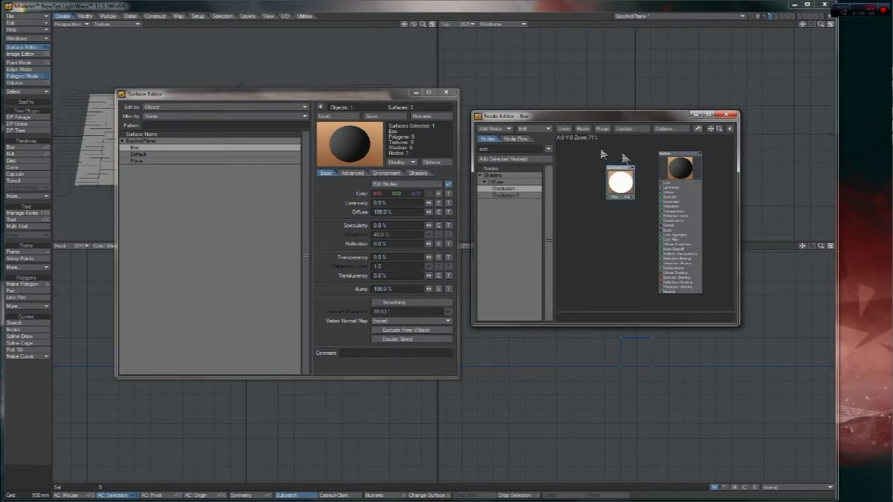
- Switch to the browser to examine the FruitbowlAO.jpg ambient occlusion reference, and return to LightWave Modeler
{"action": "left_click", "coordinate": [885, 86]}
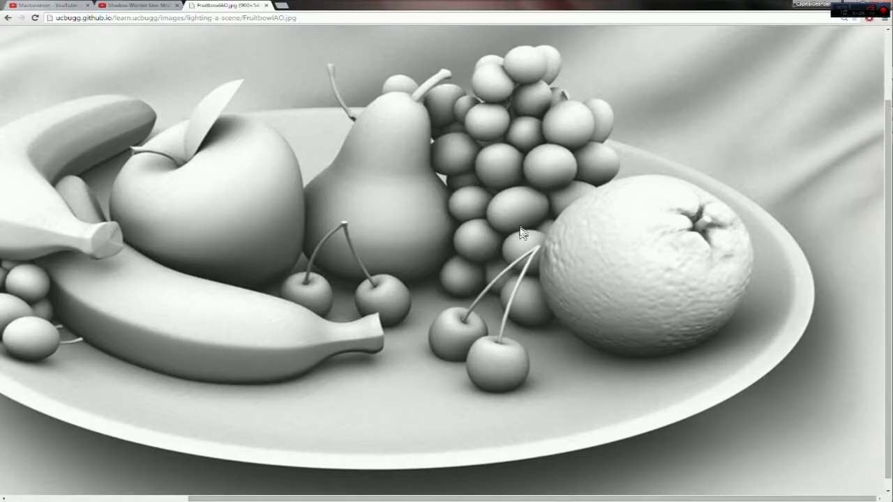
{"action": "left_click", "coordinate": [882, 92]}
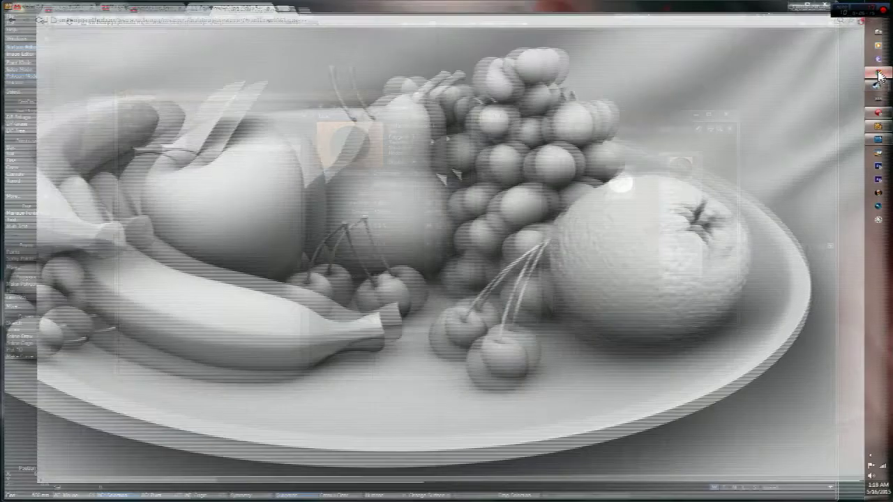
{"action": "left_click_drag", "start_coordinate": [706, 130], "coordinate": [696, 140]}
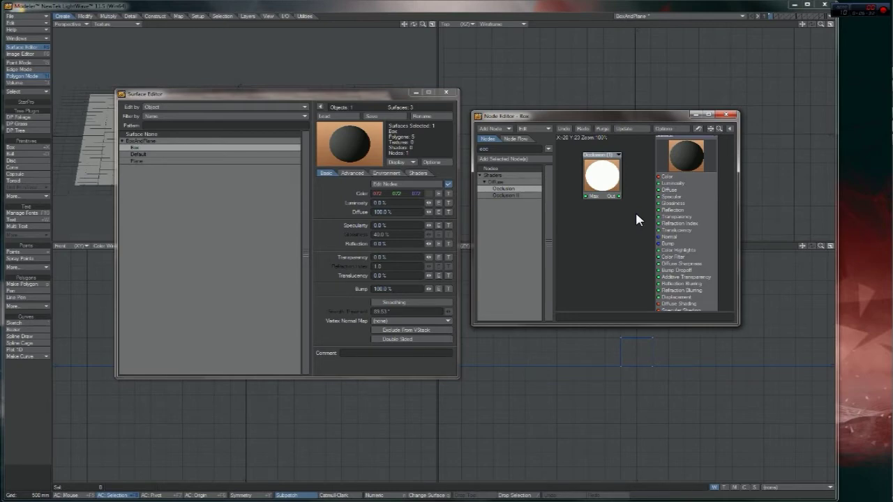
- Close the Box surface's Node Editor and the Surface Editor
{"action": "left_click_drag", "start_coordinate": [665, 115], "coordinate": [590, 138]}
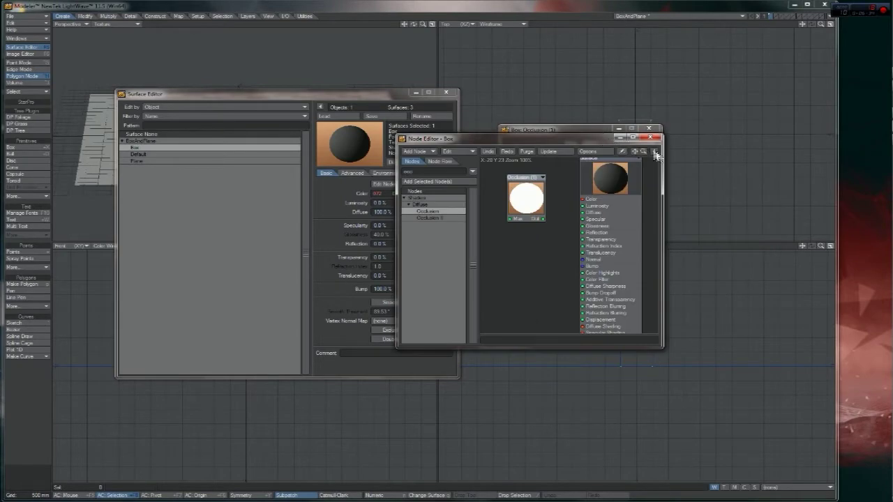
{"action": "left_click", "coordinate": [649, 138]}
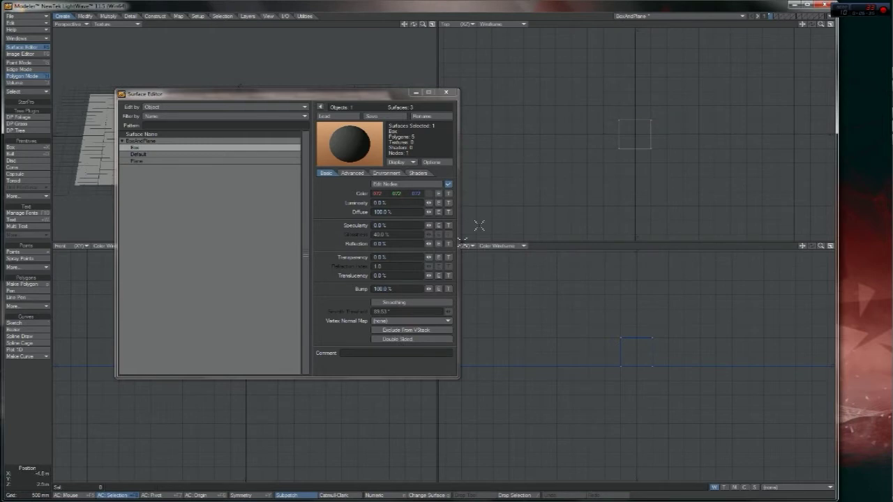
{"action": "left_click", "coordinate": [448, 95]}
- Save the BoxAndPlane object with its updated surface
{"action": "left_click_drag", "start_coordinate": [414, 25], "coordinate": [450, 22]}
{"action": "left_click_drag", "start_coordinate": [414, 25], "coordinate": [456, 41]}
{"action": "key", "text": "shift+s"}
{"action": "key", "text": "Return"}
{"action": "key", "text": "Return"}
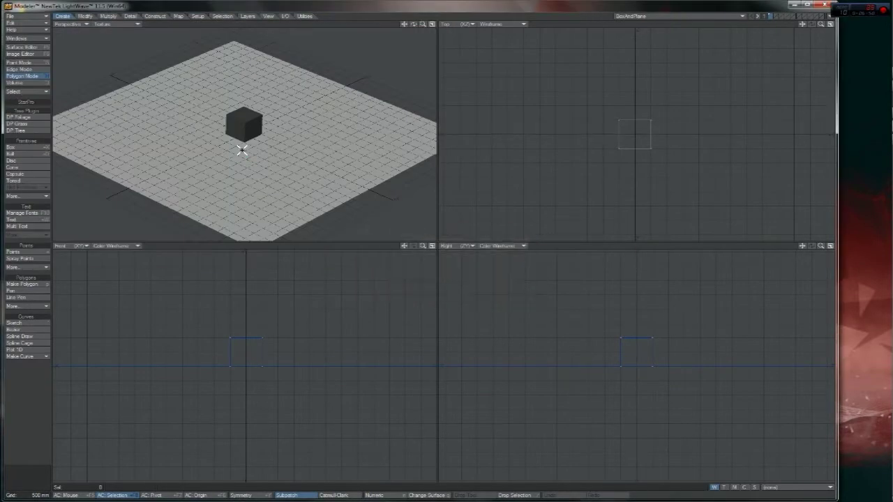
- Send the BoxAndPlane object to LightWave Layout
{"action": "left_click", "coordinate": [16, 23]}
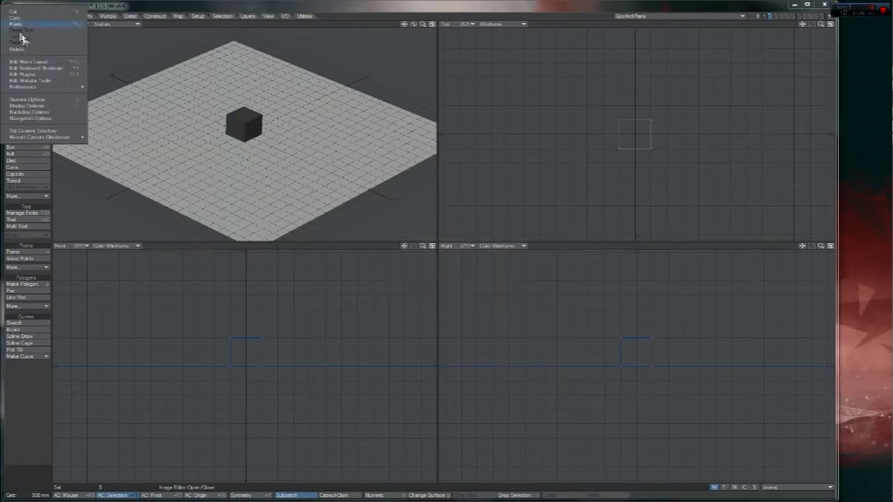
{"action": "left_click", "coordinate": [414, 8]}
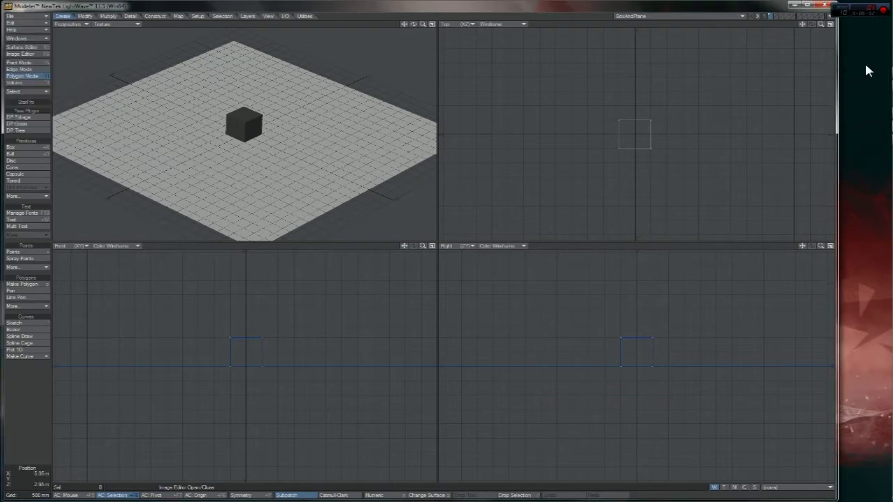
{"action": "left_click", "coordinate": [828, 18]}
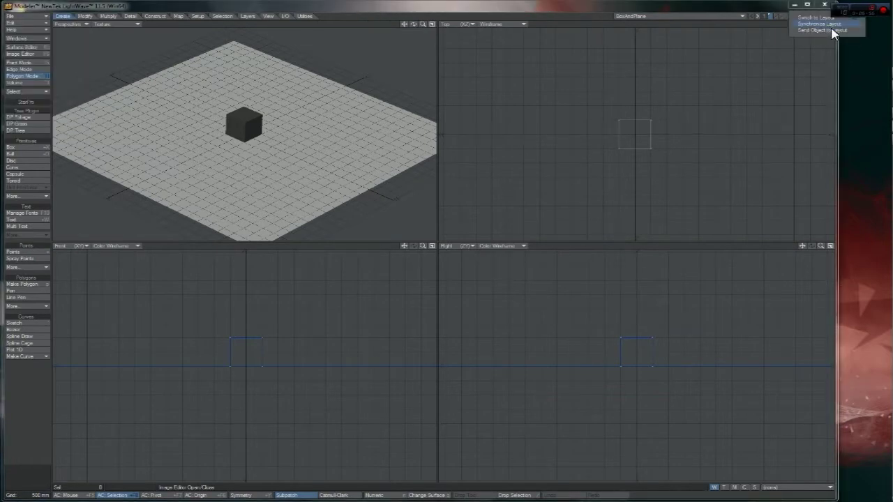
{"action": "left_click", "coordinate": [832, 31]}
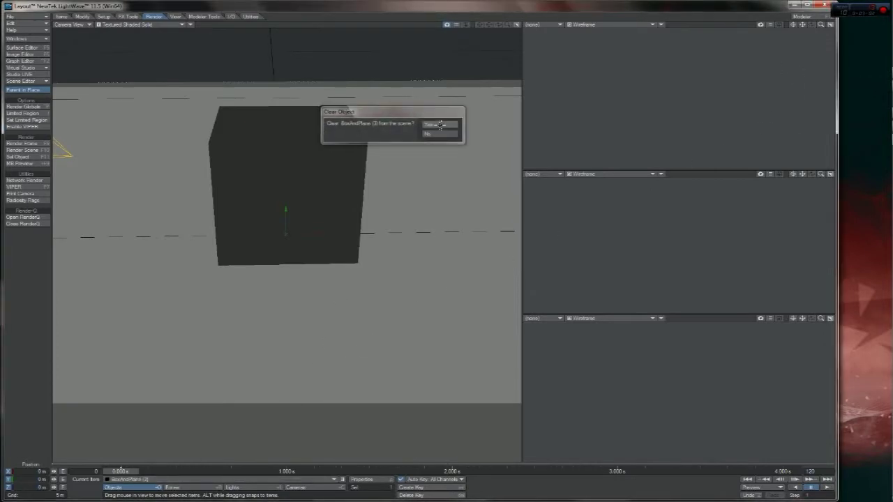
- Clear the duplicate objects BoxAndPlane (3) and BoxAndPlane (2) from the scene
{"action": "left_click", "coordinate": [450, 126]}
{"action": "key", "text": "minus"}
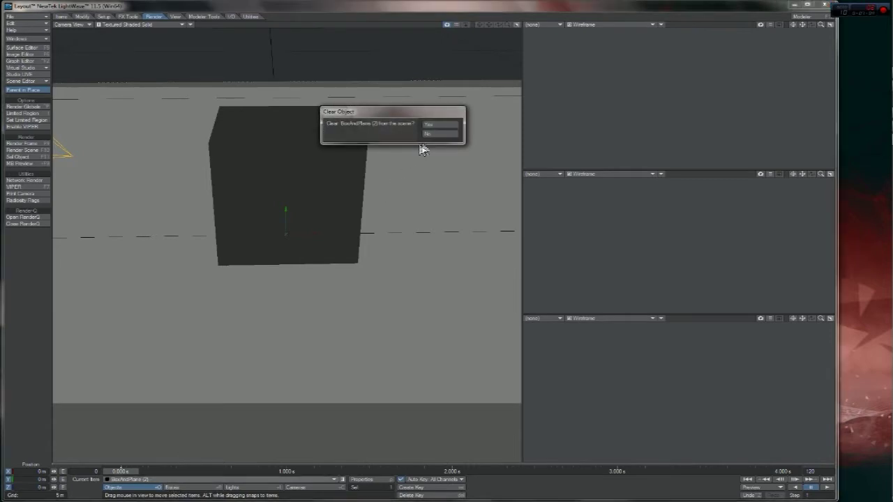
{"action": "left_click", "coordinate": [439, 127]}
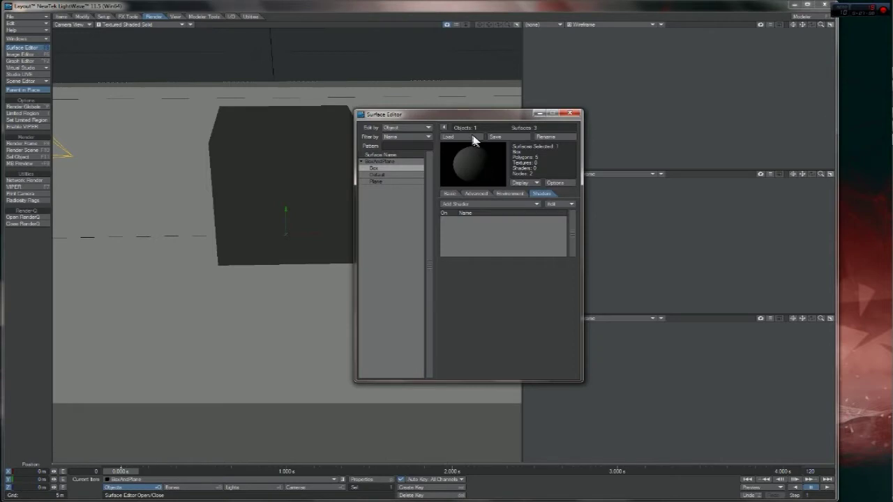
- View the Box surface's basic properties in Layout's Surface Editor
{"action": "left_click", "coordinate": [525, 173]}
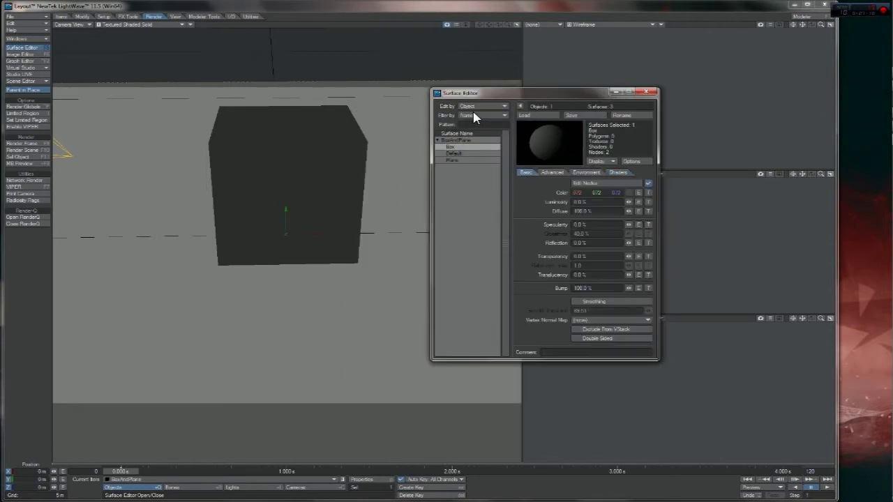
{"action": "left_click", "coordinate": [547, 169]}
{"action": "left_click", "coordinate": [630, 179]}
{"action": "left_click", "coordinate": [605, 179]}
{"action": "left_click", "coordinate": [528, 155]}
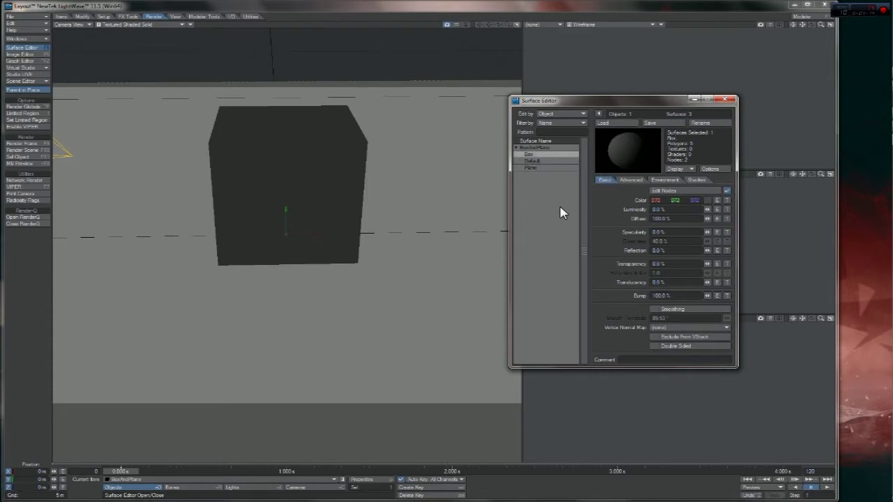
- Render the current frame and maximize the render window
{"action": "key", "text": "F9"}
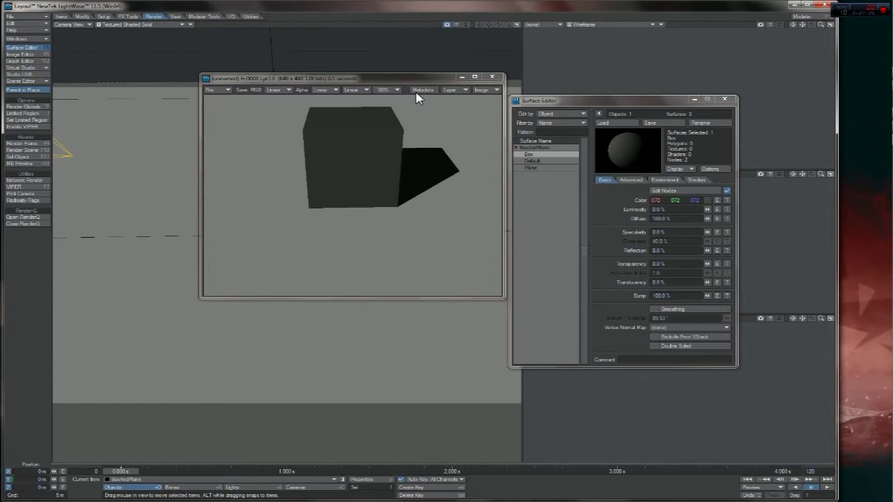
{"action": "left_click_drag", "start_coordinate": [388, 81], "coordinate": [313, 124]}
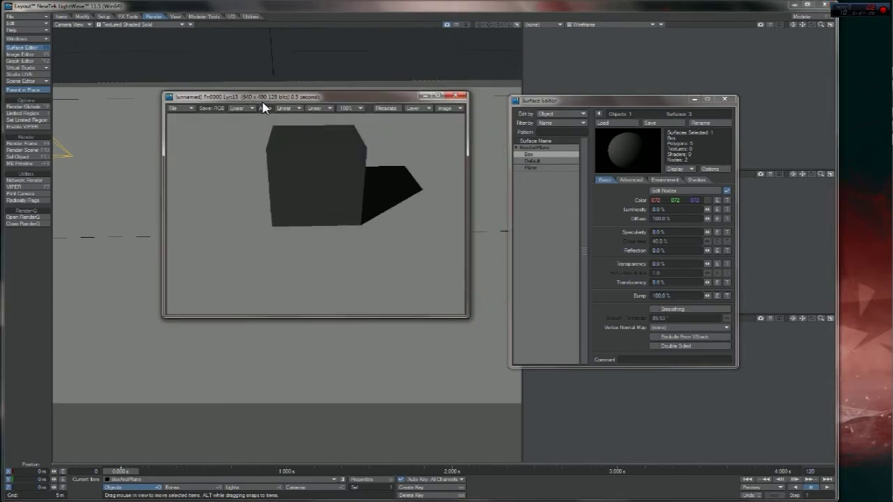
{"action": "left_click", "coordinate": [439, 96]}
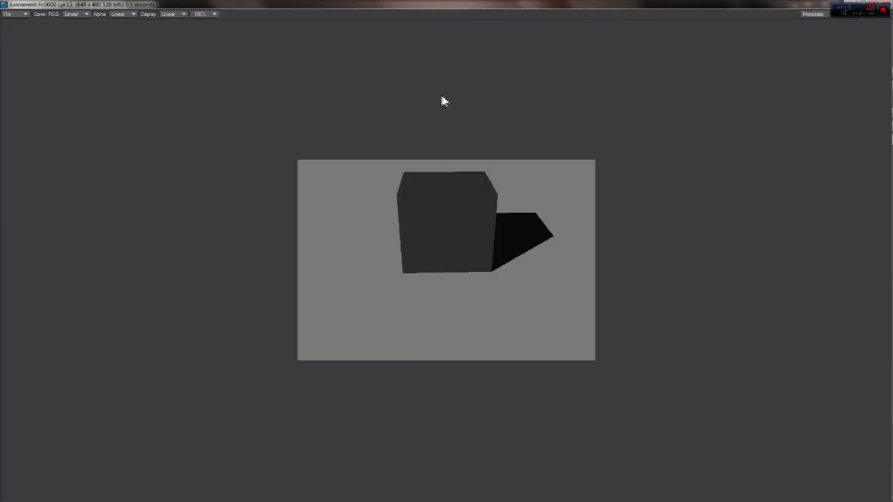
- Magnify the rendered image through 200%, 300% and 400% to examine the box and its shadow
{"action": "left_click", "coordinate": [204, 14]}
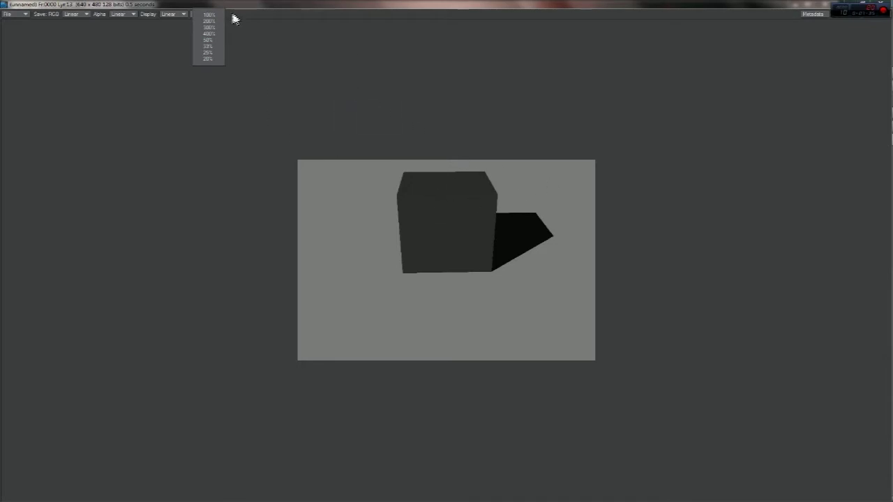
{"action": "left_click", "coordinate": [208, 21]}
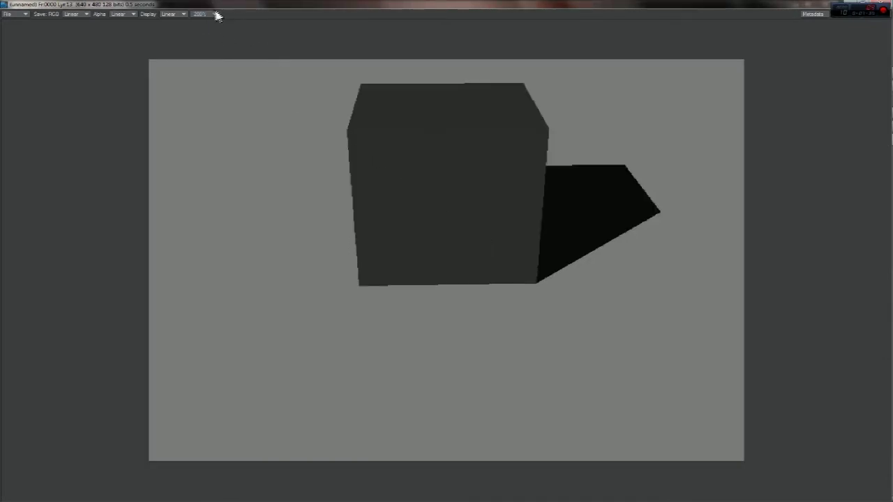
{"action": "left_click", "coordinate": [208, 14]}
{"action": "left_click", "coordinate": [215, 26]}
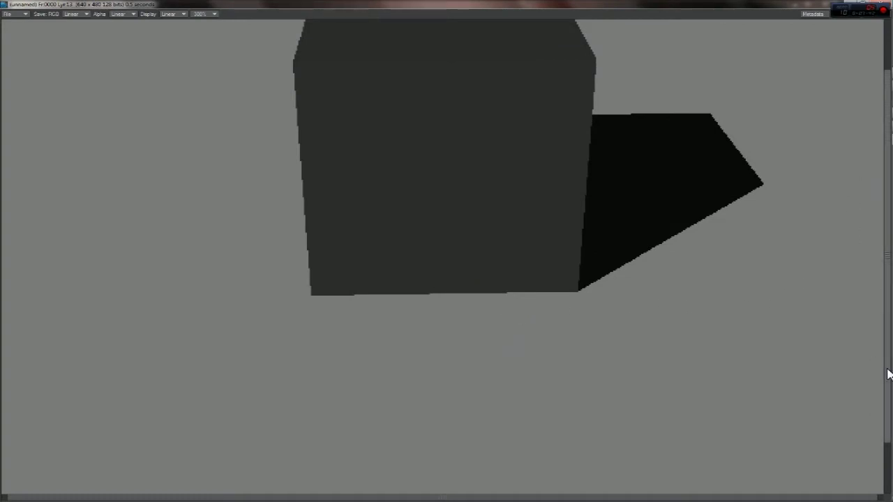
{"action": "left_click_drag", "start_coordinate": [886, 369], "coordinate": [887, 265]}
{"action": "left_click", "coordinate": [202, 14]}
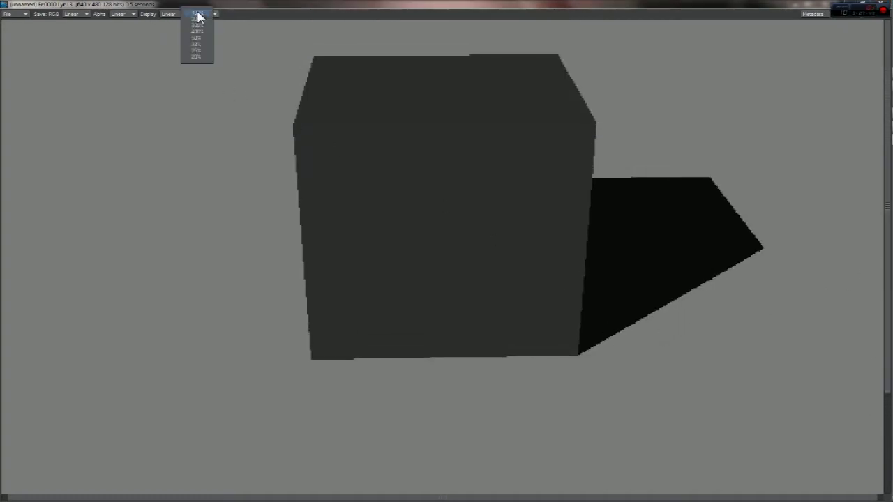
{"action": "left_click", "coordinate": [205, 35]}
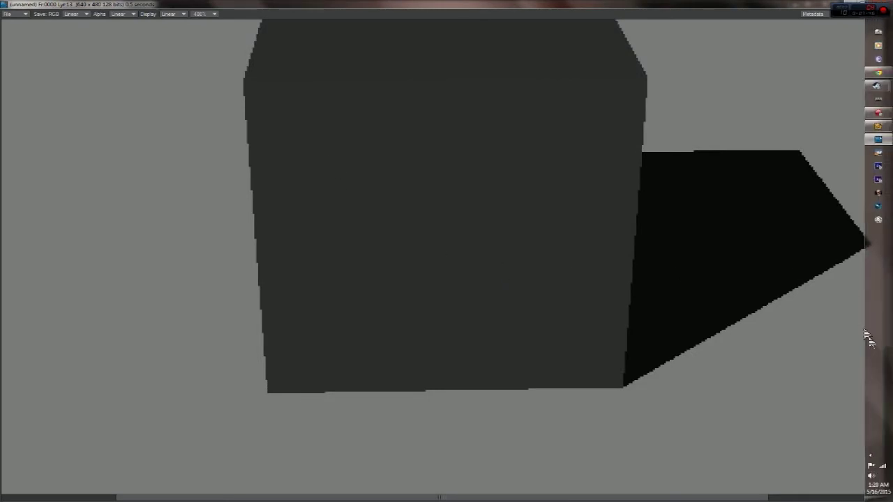
{"action": "left_click_drag", "start_coordinate": [887, 344], "coordinate": [887, 305]}
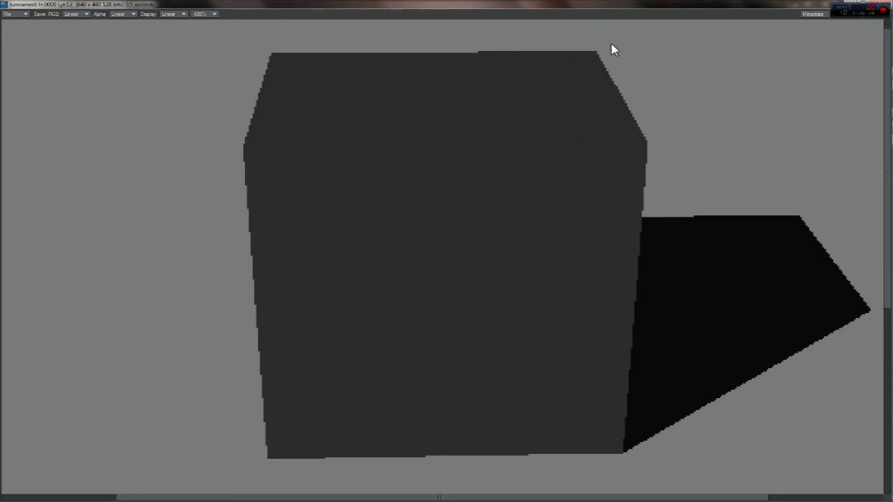
- Examine the box's shadow edges in the render, comparing the 100% view with the 400% magnification
{"action": "left_click", "coordinate": [201, 13]}
{"action": "left_click", "coordinate": [194, 29]}
{"action": "left_click_drag", "start_coordinate": [431, 500], "coordinate": [534, 498]}
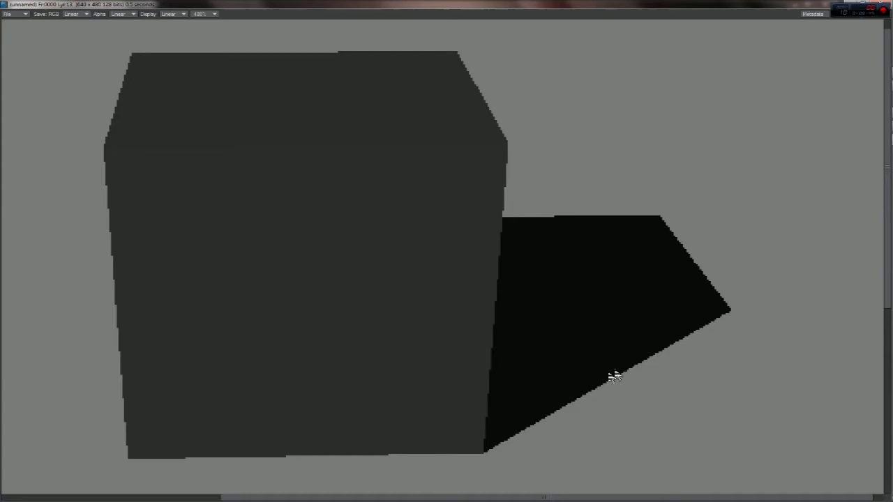
{"action": "left_click", "coordinate": [202, 13]}
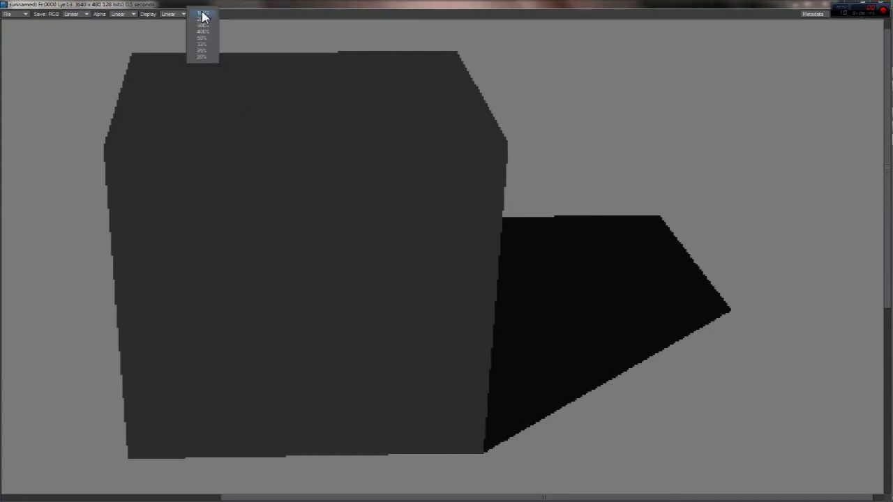
{"action": "left_click", "coordinate": [203, 36]}
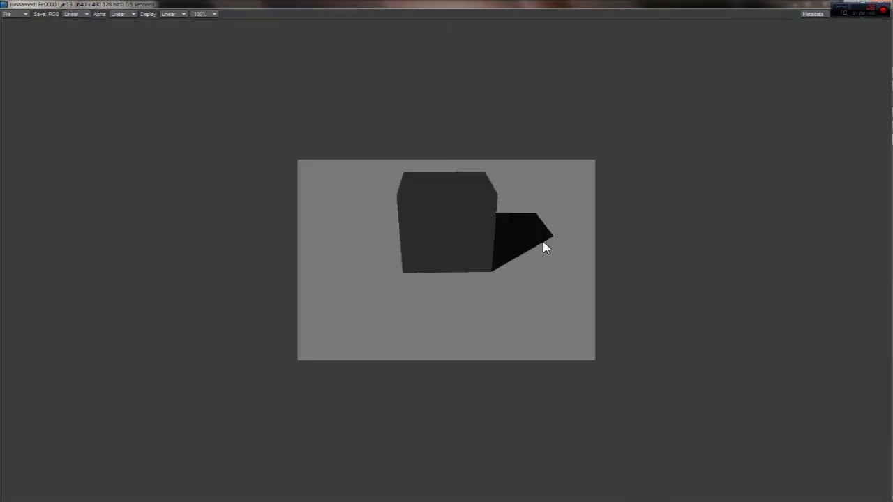
{"action": "left_click", "coordinate": [205, 14]}
{"action": "left_click", "coordinate": [220, 36]}
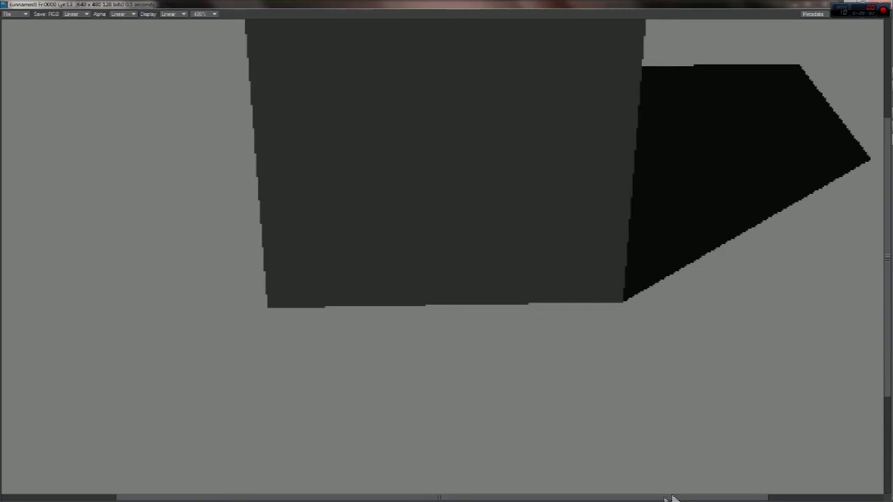
{"action": "left_click_drag", "start_coordinate": [747, 496], "coordinate": [830, 495]}
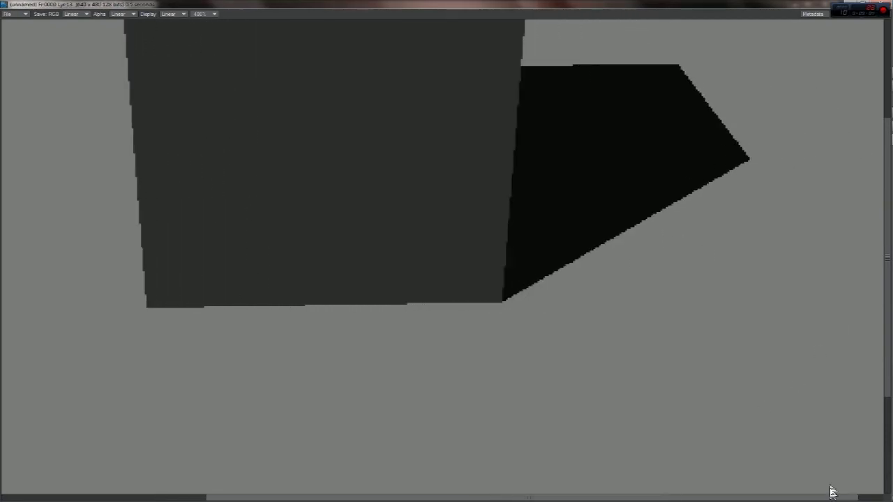
- Examine the whole box and its shadow in the 400% render, and close the render window
{"action": "left_click_drag", "start_coordinate": [886, 313], "coordinate": [888, 253]}
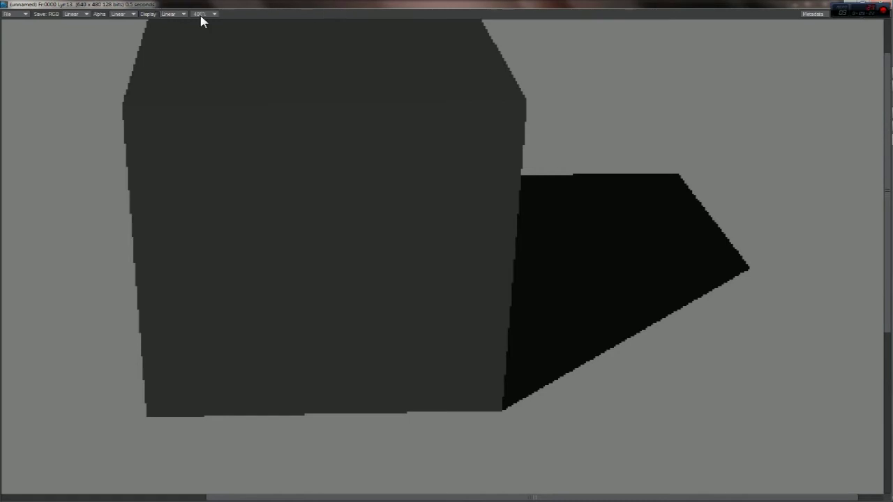
{"action": "left_click_drag", "start_coordinate": [377, 497], "coordinate": [267, 400]}
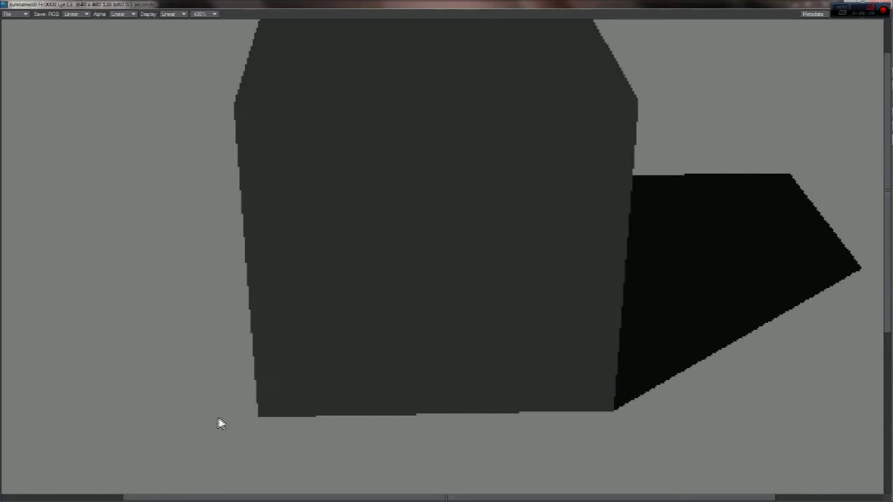
{"action": "left_click", "coordinate": [285, 492]}
{"action": "left_click_drag", "start_coordinate": [256, 497], "coordinate": [189, 497]}
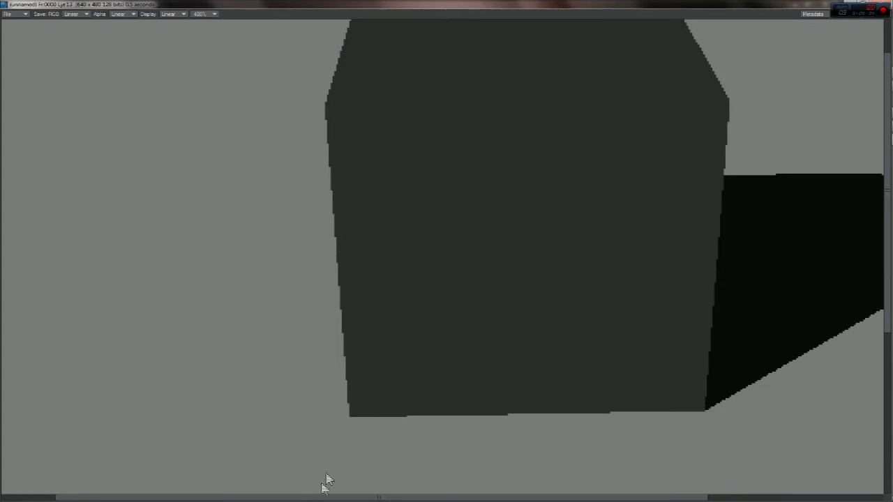
{"action": "left_click_drag", "start_coordinate": [300, 496], "coordinate": [351, 495]}
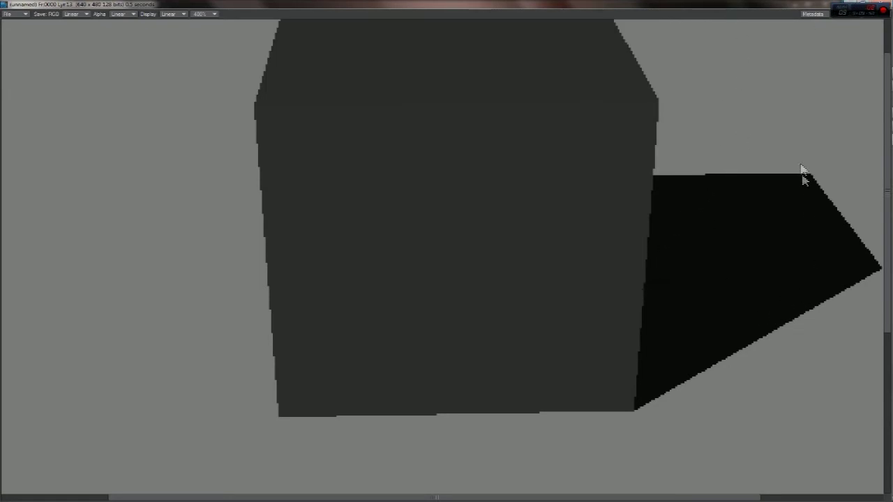
{"action": "left_click", "coordinate": [882, 6]}
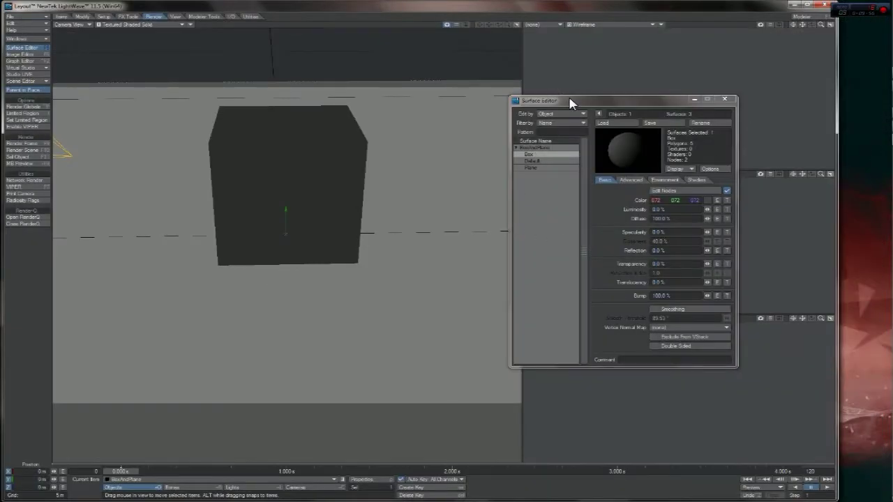
- Add the gMIL Occlusion shader to the Box surface and open its settings
{"action": "left_click_drag", "start_coordinate": [569, 102], "coordinate": [496, 106]}
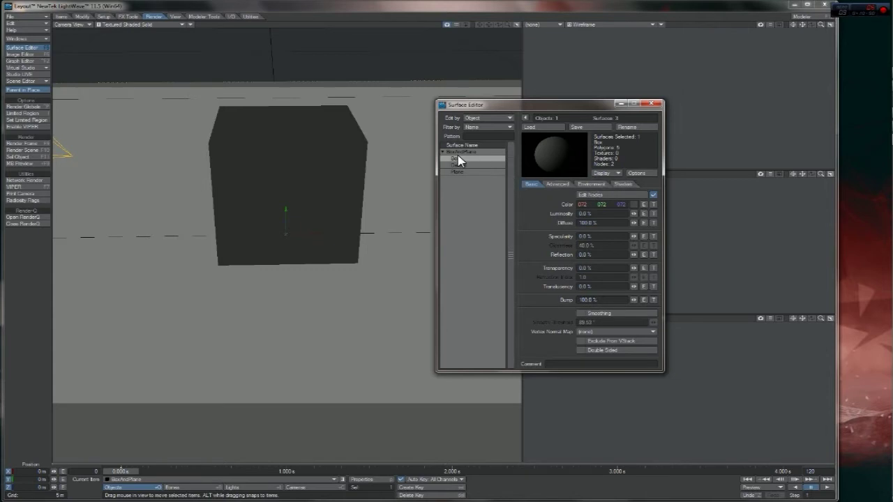
{"action": "left_click", "coordinate": [627, 184]}
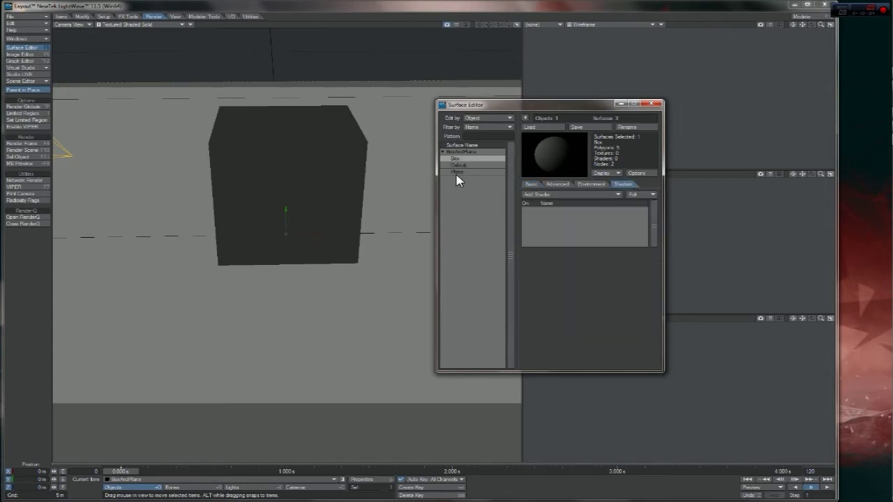
{"action": "left_click", "coordinate": [568, 195]}
{"action": "left_click", "coordinate": [561, 210]}
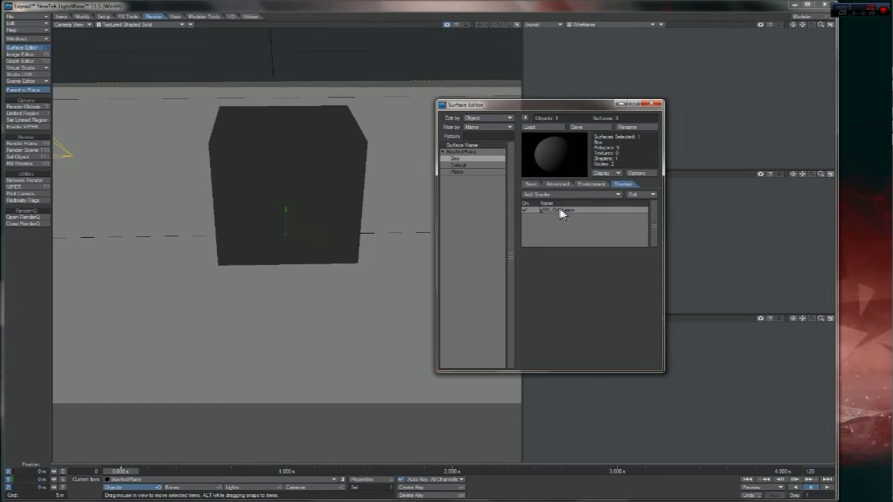
{"action": "double_click", "coordinate": [558, 211]}
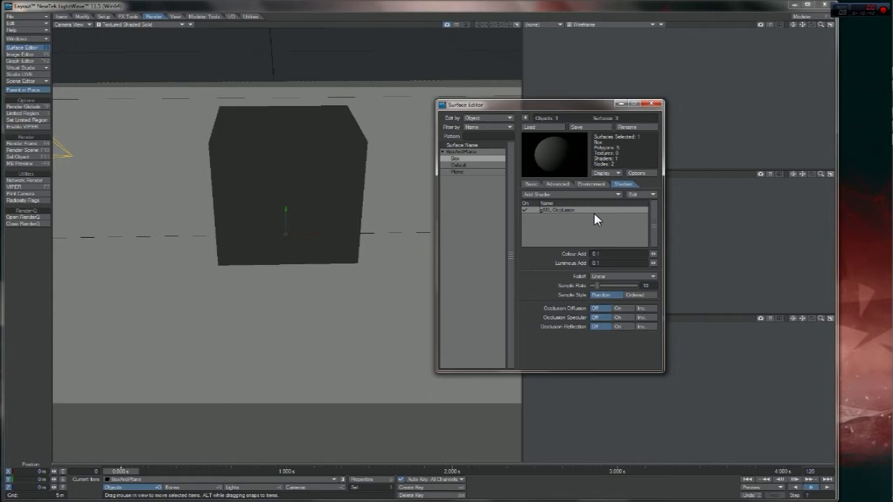
{"action": "left_click_drag", "start_coordinate": [580, 110], "coordinate": [673, 97]}
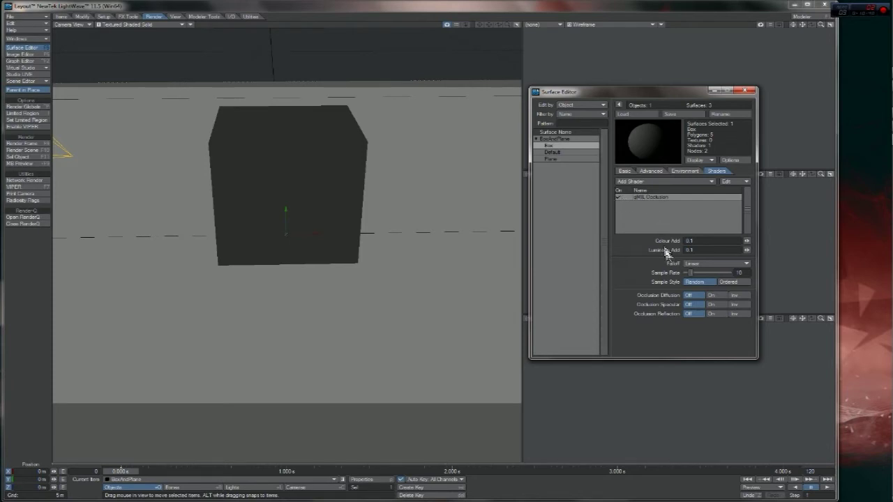
- Try out the shader's Occlusion Diffusion switch and different sample rates, restoring diffusion to Off and the rate to 10
{"action": "left_click", "coordinate": [708, 296]}
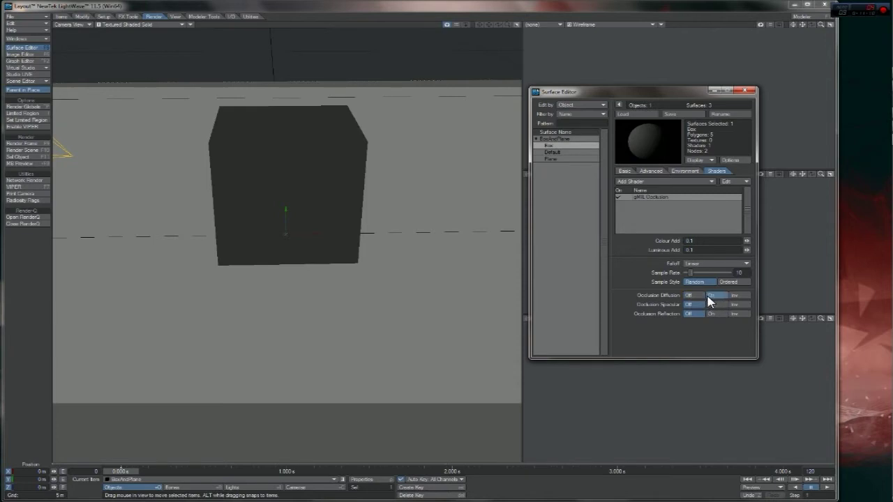
{"action": "left_click", "coordinate": [689, 295]}
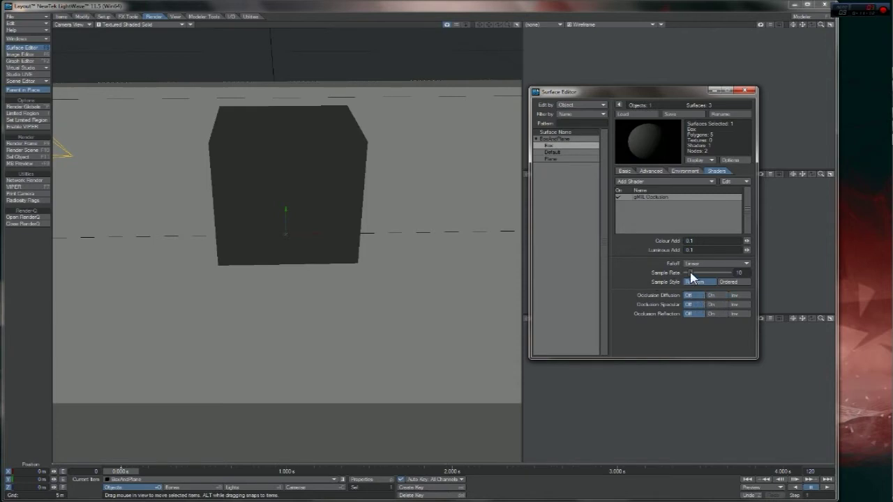
{"action": "left_click", "coordinate": [739, 273]}
{"action": "left_click_drag", "start_coordinate": [691, 273], "coordinate": [880, 281]}
{"action": "left_click_drag", "start_coordinate": [728, 273], "coordinate": [691, 274]}
{"action": "type", "text": "10"}
{"action": "key", "text": "Return"}
{"action": "double_click", "coordinate": [739, 272]}
- Try the y = x^2 falloff and the Ordered sample style, and return to Linear and Random
{"action": "left_click", "coordinate": [727, 266]}
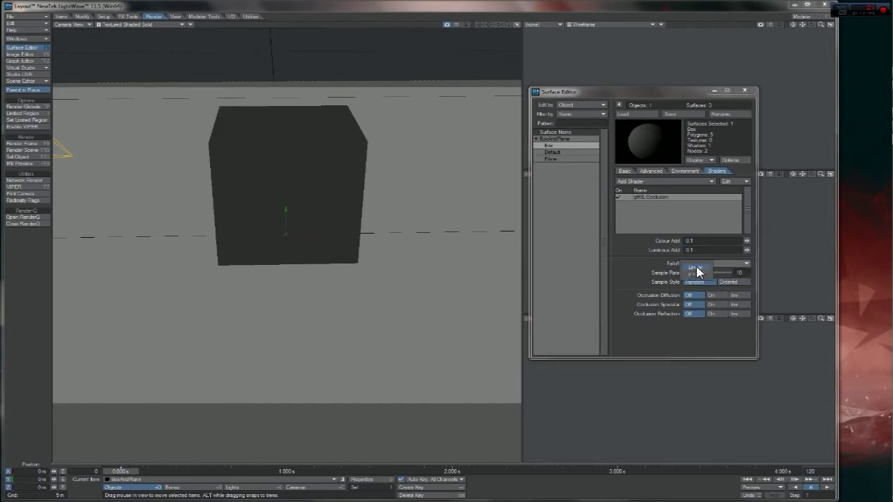
{"action": "left_click", "coordinate": [700, 266]}
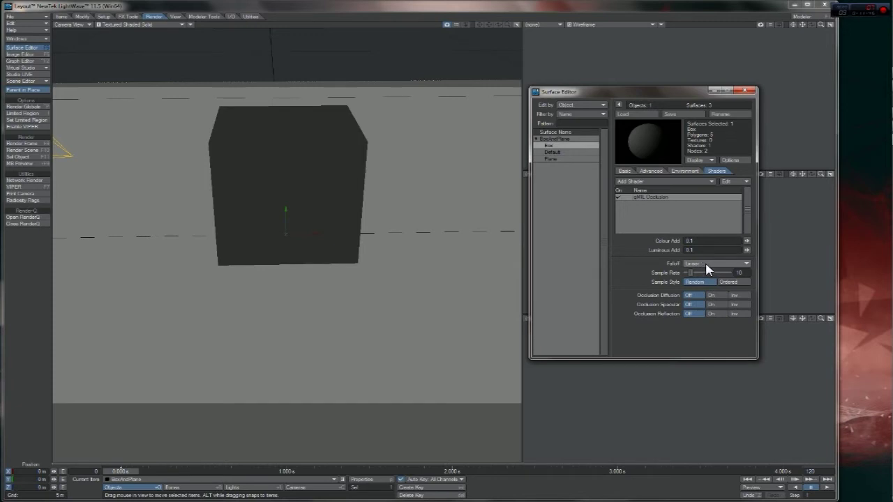
{"action": "left_click", "coordinate": [706, 264]}
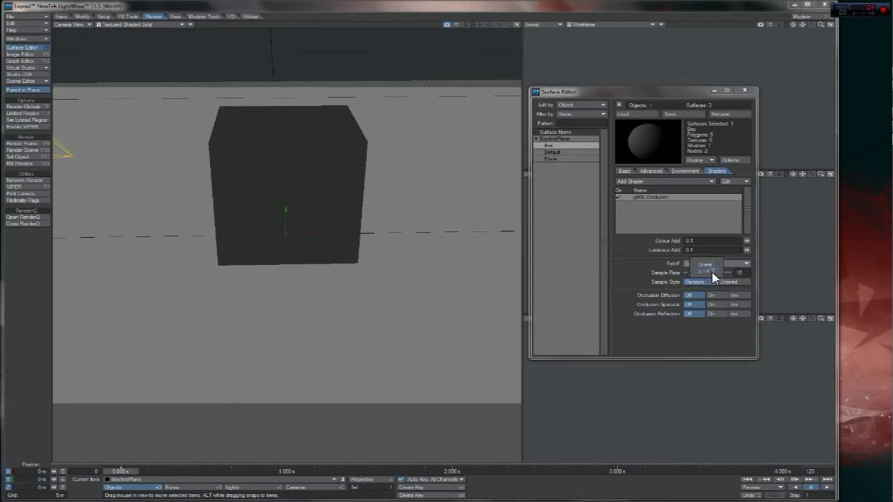
{"action": "left_click", "coordinate": [711, 271]}
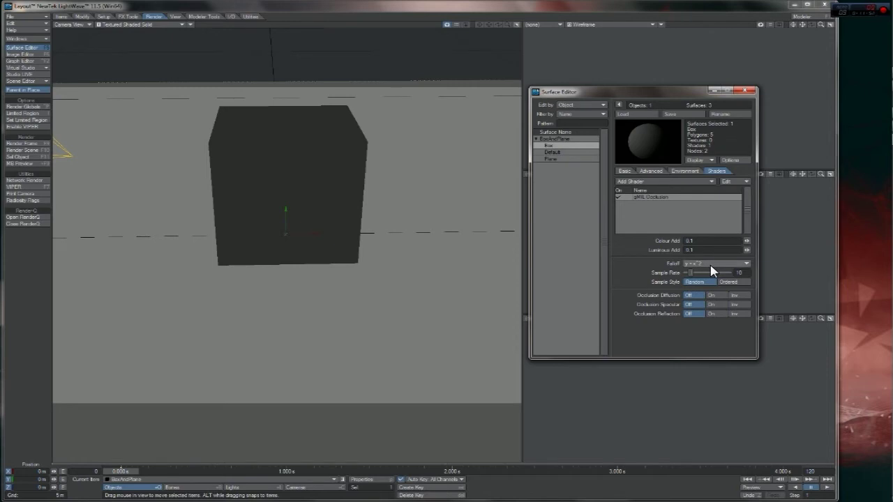
{"action": "left_click", "coordinate": [710, 265]}
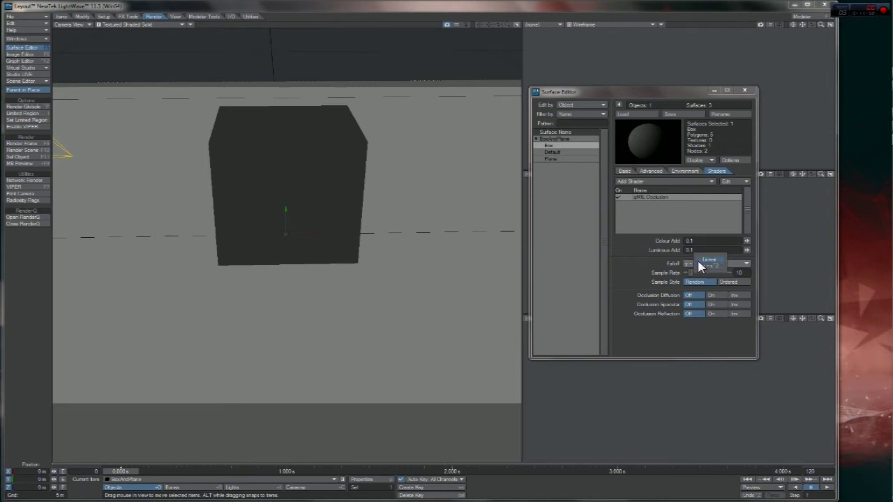
{"action": "left_click", "coordinate": [707, 264]}
{"action": "left_click", "coordinate": [703, 271]}
{"action": "left_click", "coordinate": [698, 256]}
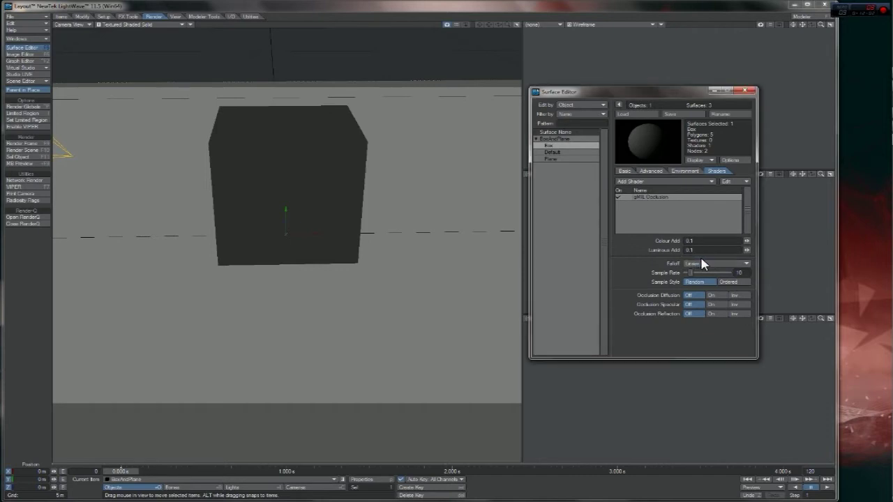
{"action": "left_click", "coordinate": [736, 285]}
{"action": "left_click", "coordinate": [699, 283]}
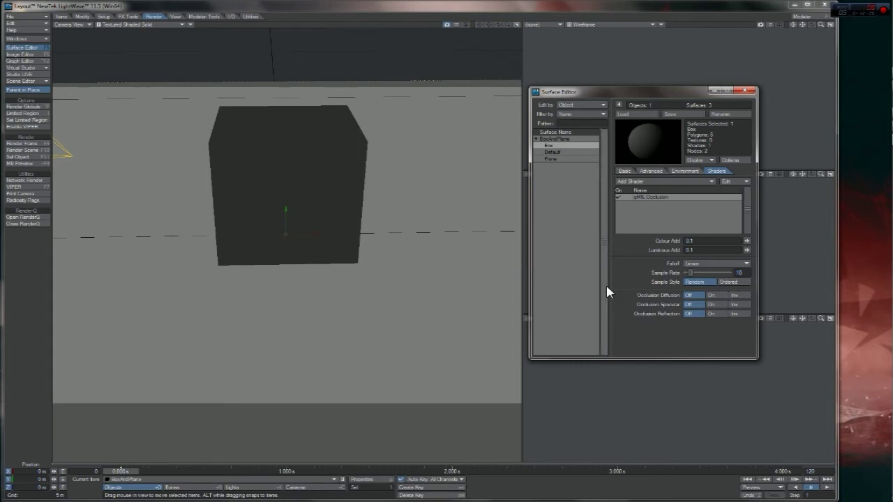
- Render the current frame before and after switching the shader's Occlusion Diffusion to On
{"action": "key", "text": "F9"}
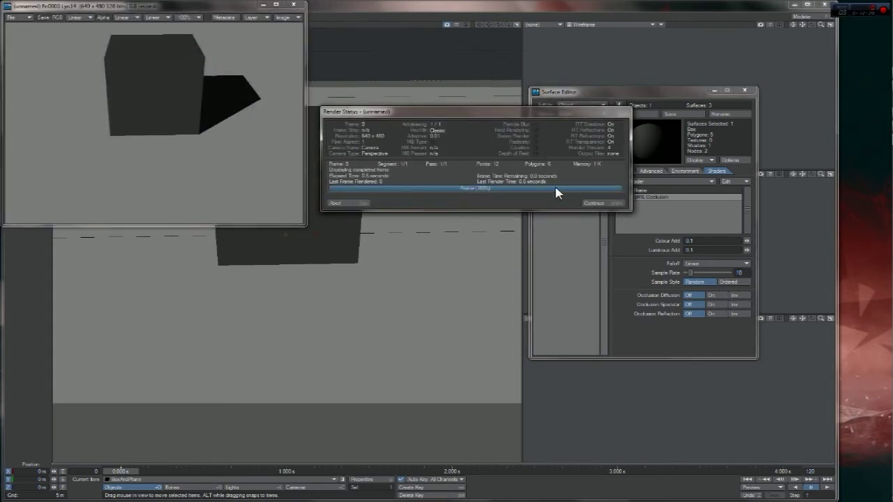
{"action": "left_click", "coordinate": [592, 203]}
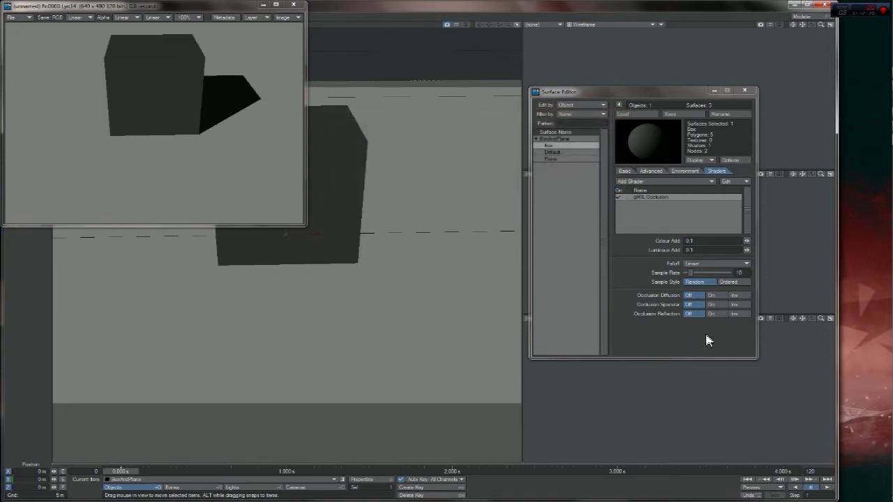
{"action": "key", "text": "F9"}
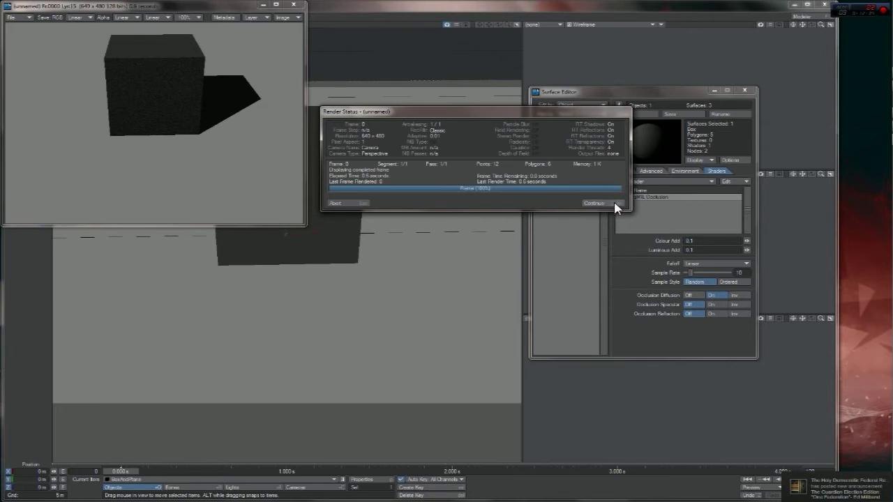
{"action": "left_click", "coordinate": [616, 203]}
- Examine the rendered box's faces and shadow at 400% and 200% magnification, and return to 100%
{"action": "left_click_drag", "start_coordinate": [196, 6], "coordinate": [388, 60]}
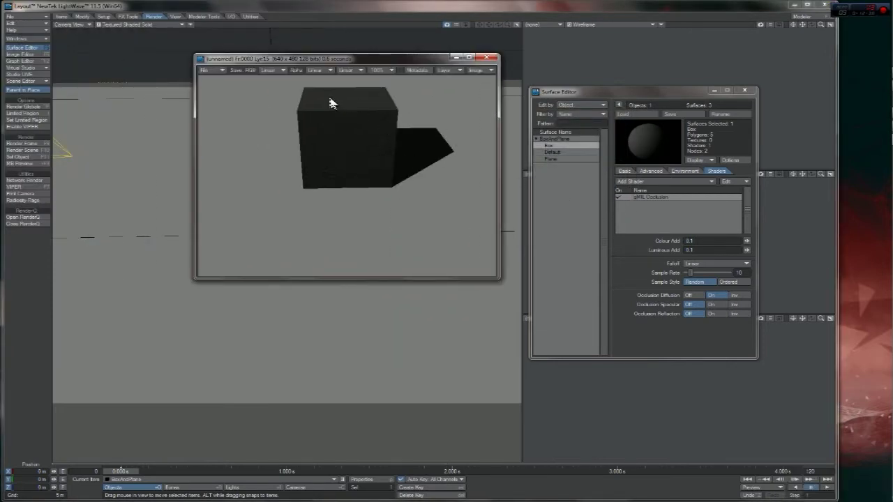
{"action": "left_click", "coordinate": [382, 69]}
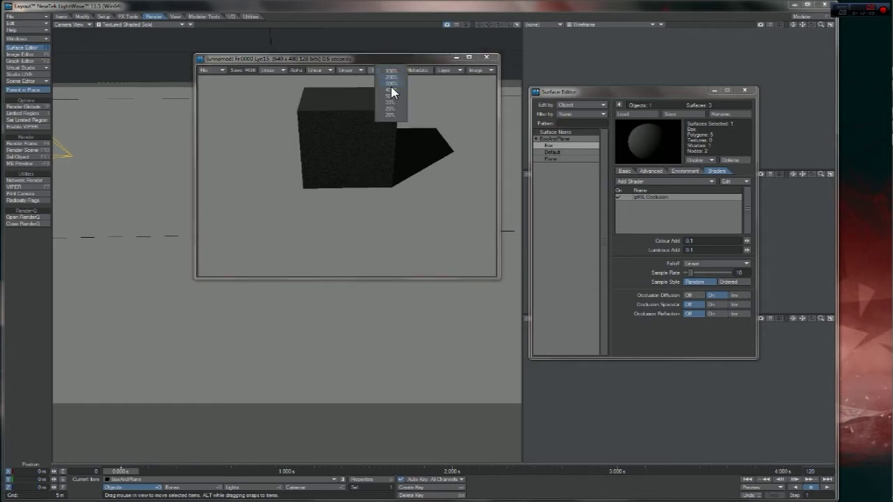
{"action": "left_click", "coordinate": [395, 96]}
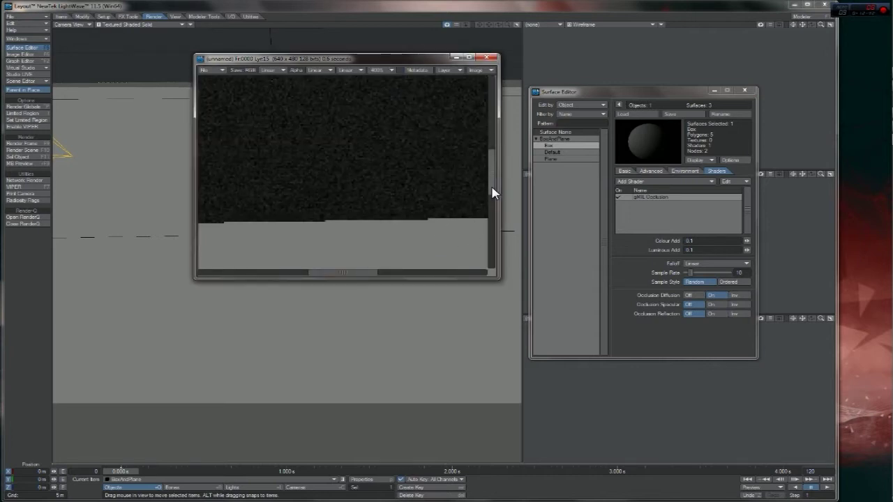
{"action": "left_click_drag", "start_coordinate": [493, 188], "coordinate": [487, 198]}
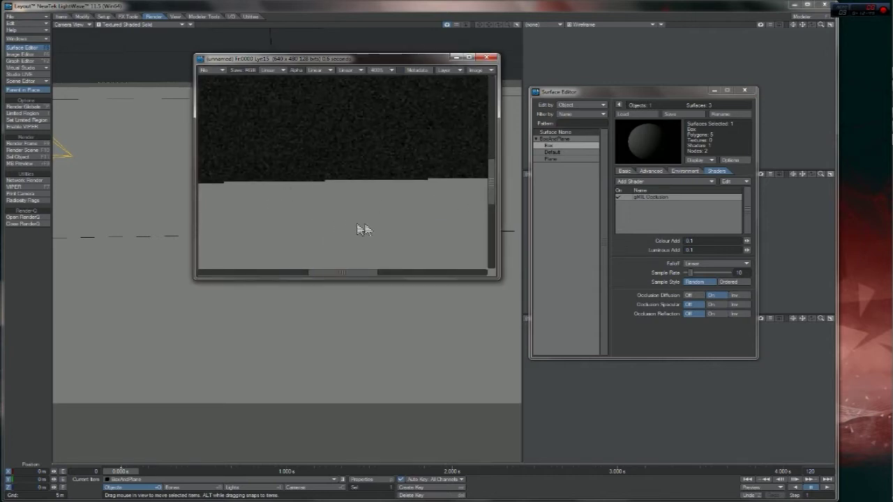
{"action": "left_click_drag", "start_coordinate": [493, 187], "coordinate": [474, 145]}
{"action": "left_click", "coordinate": [382, 72]}
{"action": "left_click", "coordinate": [380, 62]}
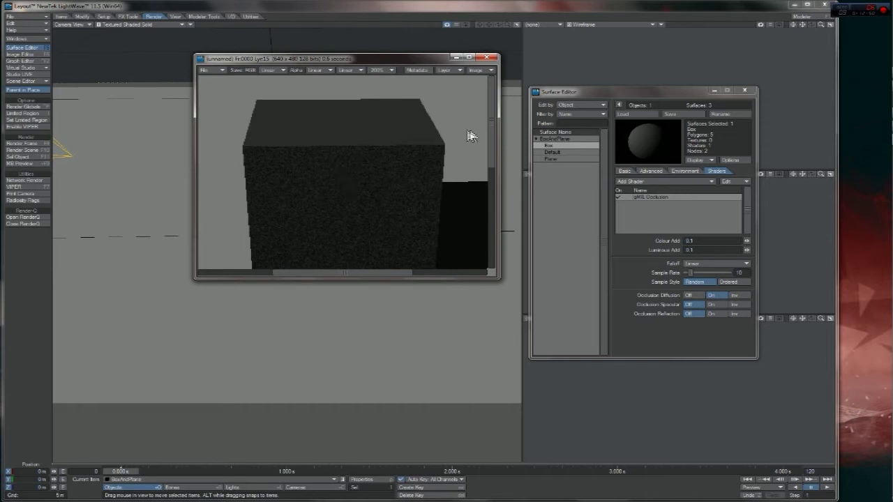
{"action": "left_click_drag", "start_coordinate": [493, 132], "coordinate": [491, 151]}
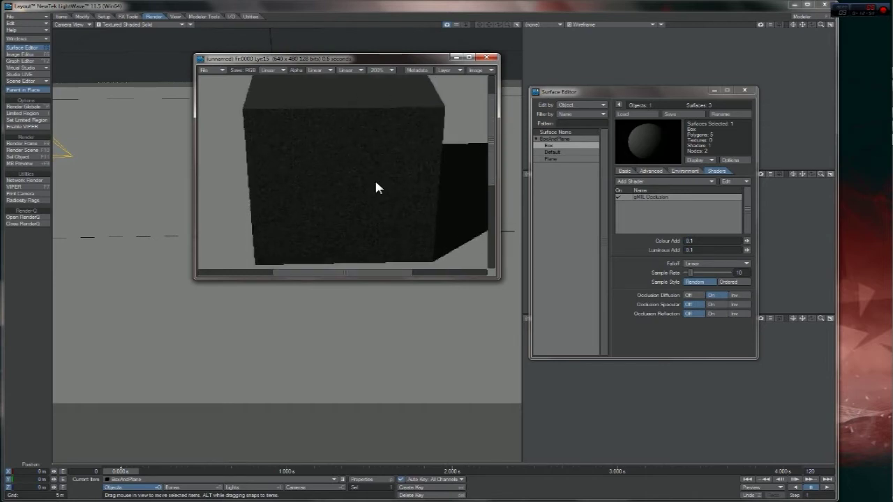
{"action": "left_click_drag", "start_coordinate": [384, 275], "coordinate": [411, 258]}
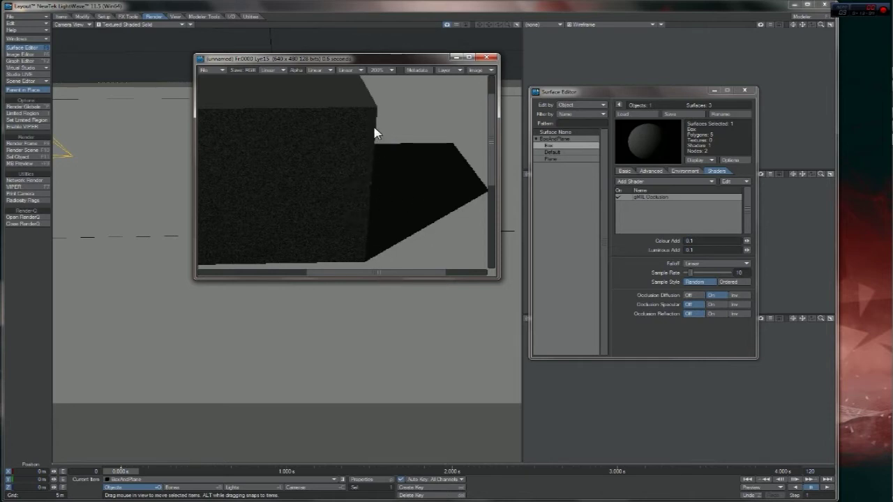
{"action": "left_click_drag", "start_coordinate": [391, 271], "coordinate": [356, 272]}
{"action": "left_click", "coordinate": [382, 70]}
{"action": "left_click", "coordinate": [383, 89]}
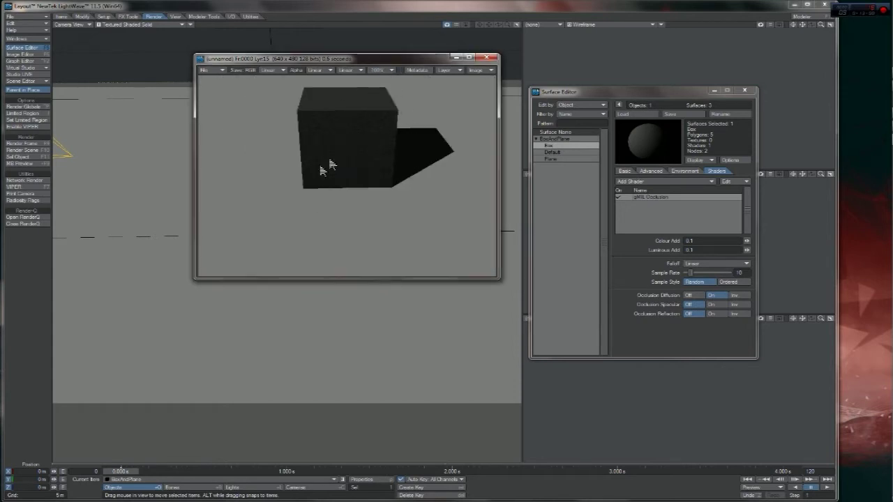
- Move the render window aside and back to compare the rendered box with the one in the camera view
{"action": "left_click_drag", "start_coordinate": [396, 60], "coordinate": [298, 69]}
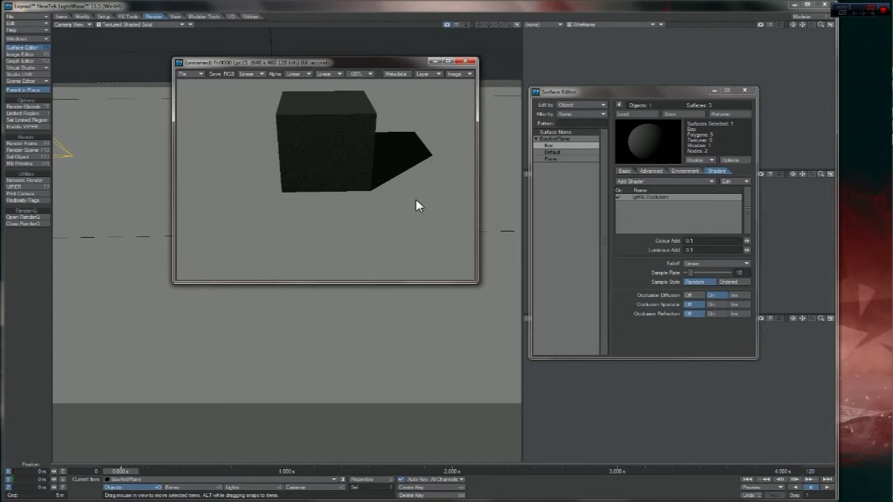
{"action": "left_click_drag", "start_coordinate": [380, 70], "coordinate": [446, 74]}
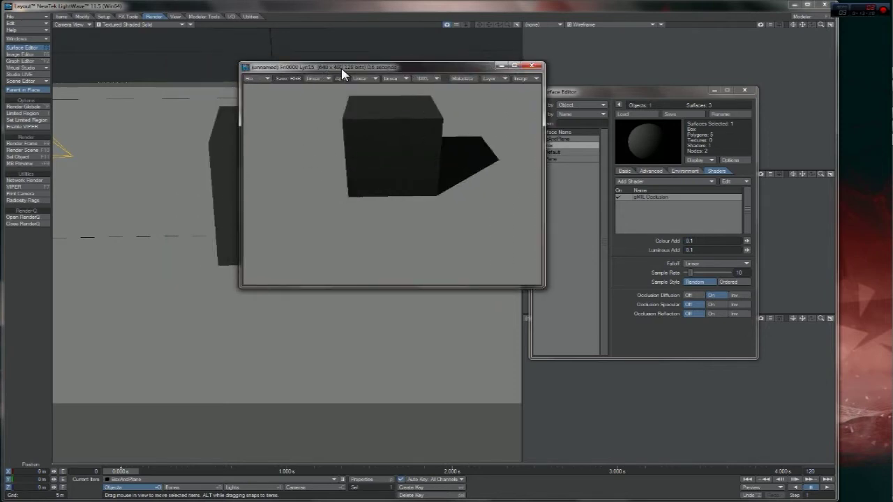
{"action": "left_click_drag", "start_coordinate": [342, 74], "coordinate": [507, 138]}
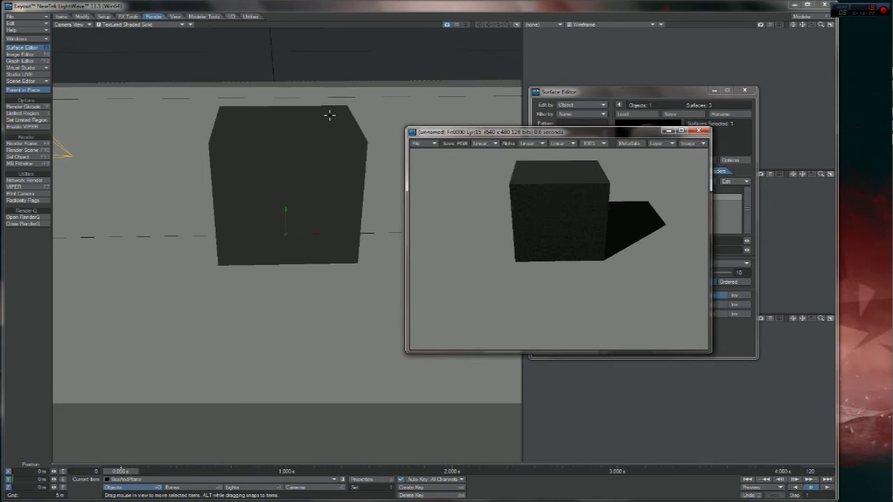
{"action": "left_click_drag", "start_coordinate": [567, 134], "coordinate": [327, 111]}
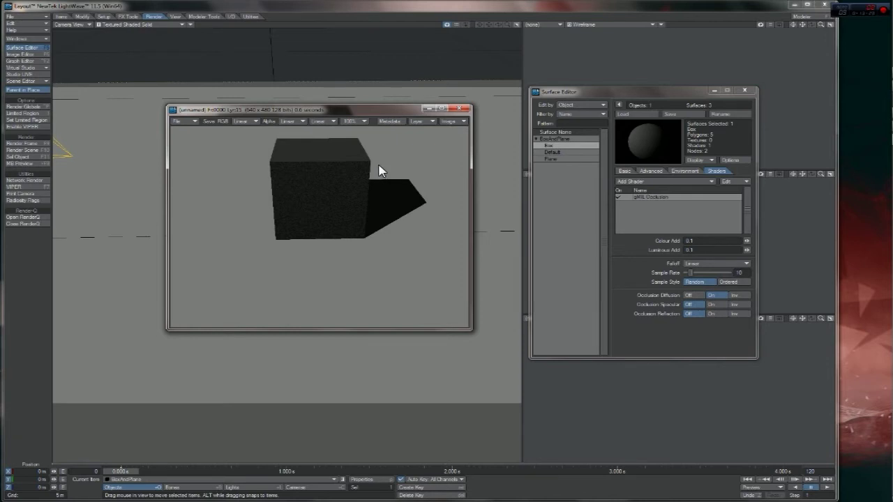
{"action": "left_click_drag", "start_coordinate": [408, 114], "coordinate": [396, 115]}
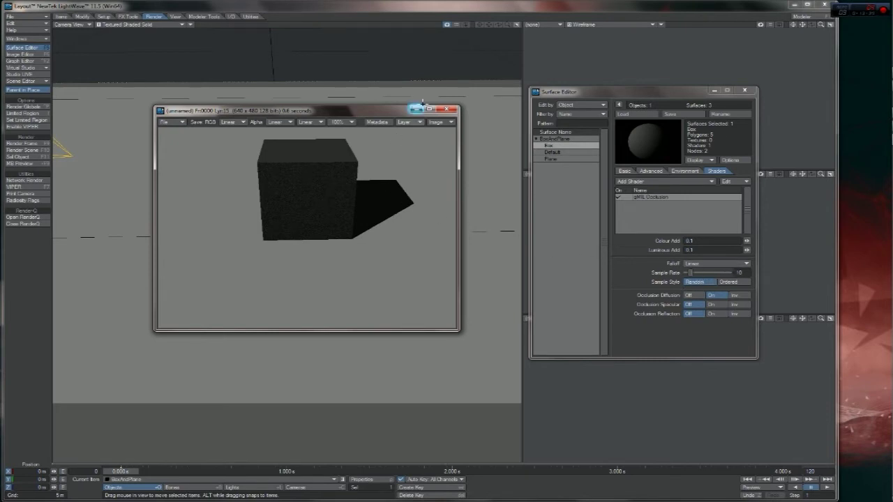
- Try the y = x^2 falloff on the Box's occlusion shader in a test render, and return to Linear
{"action": "left_click", "coordinate": [708, 265]}
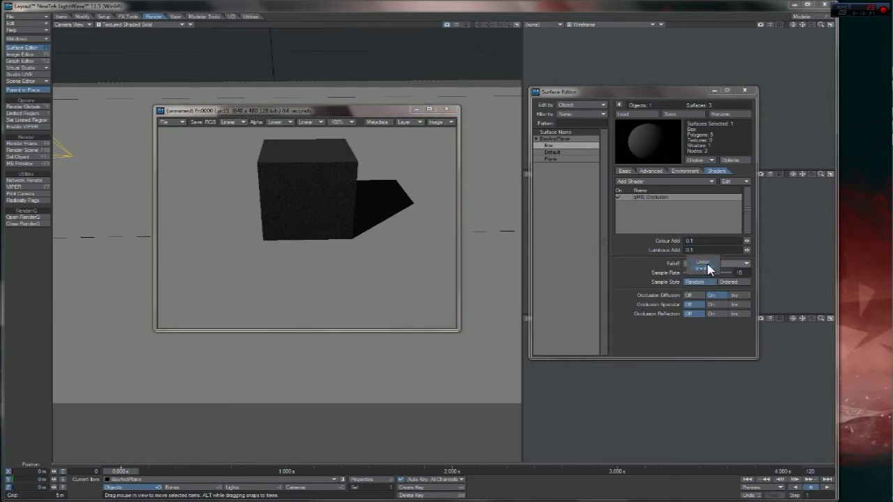
{"action": "left_click", "coordinate": [706, 268]}
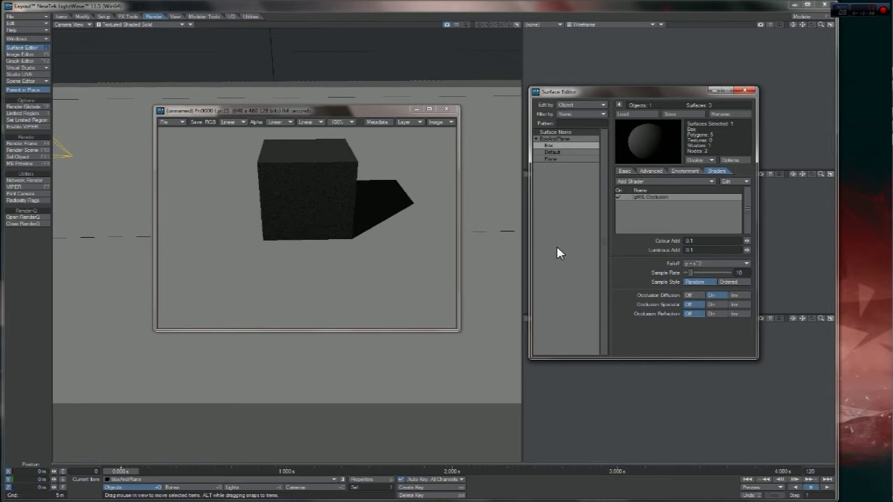
{"action": "key", "text": "F9"}
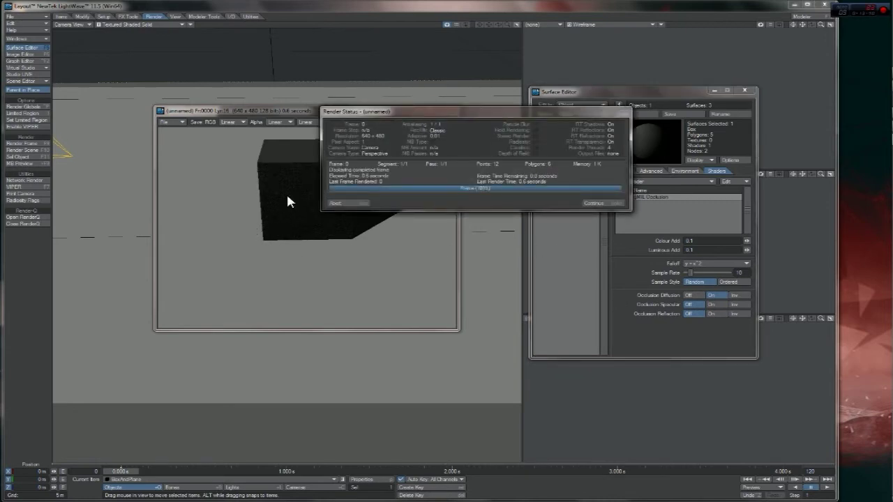
{"action": "left_click", "coordinate": [597, 203]}
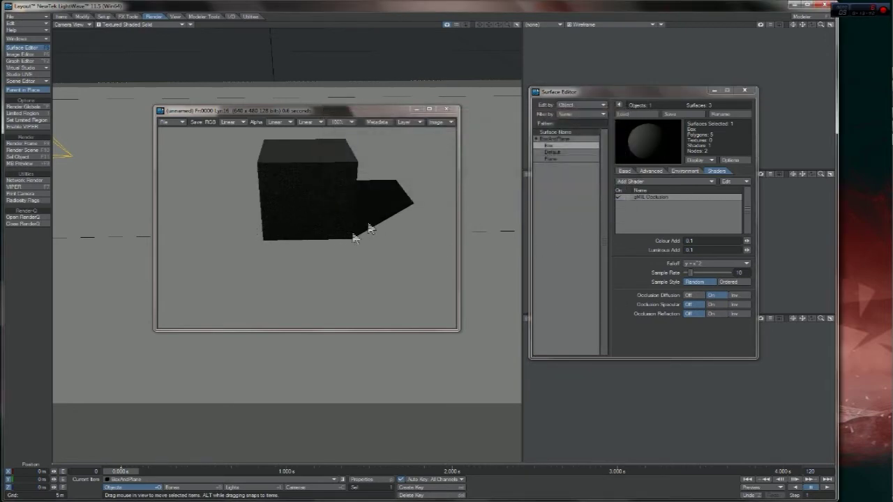
{"action": "left_click", "coordinate": [711, 263]}
{"action": "left_click", "coordinate": [702, 269]}
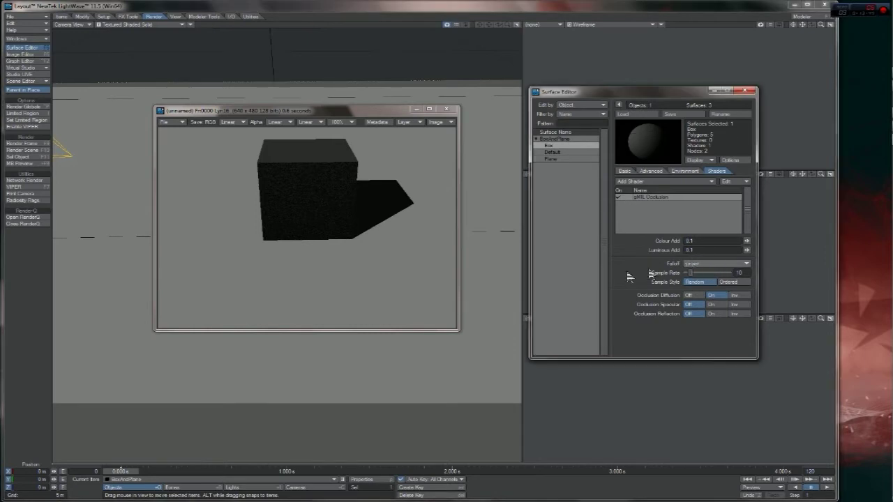
- Remove the gMIL Occlusion shader from the Box surface and close the render window
{"action": "right_click", "coordinate": [638, 198]}
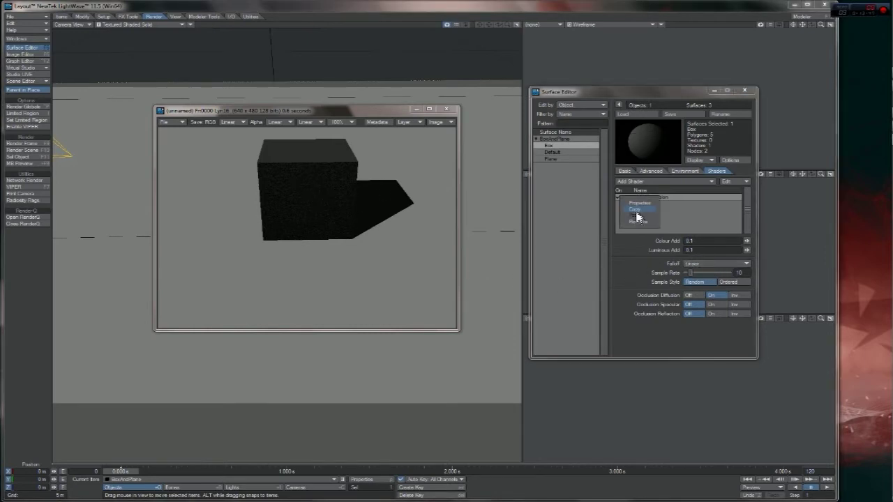
{"action": "left_click", "coordinate": [639, 226]}
{"action": "left_click", "coordinate": [447, 111]}
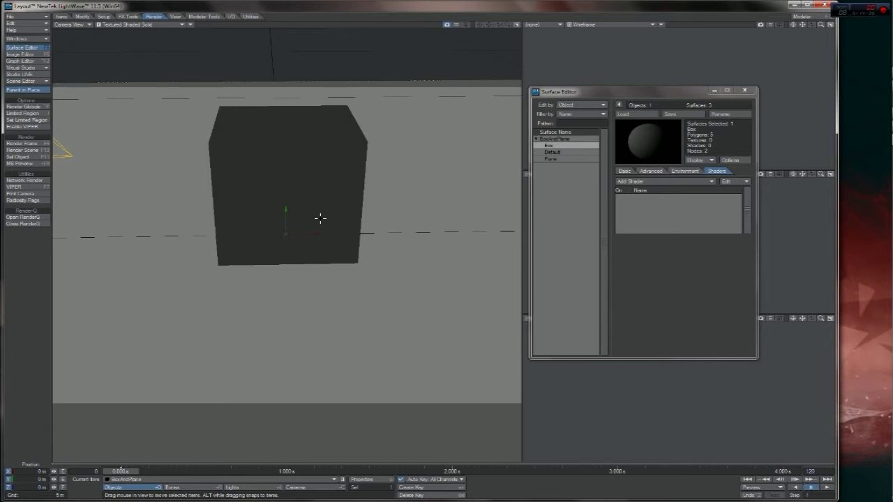
- Enable the Plane surface's gMIL Occlusion shader with Occlusion Diffusion set to Off, checking the Box surface's shader list
{"action": "left_click", "coordinate": [558, 159]}
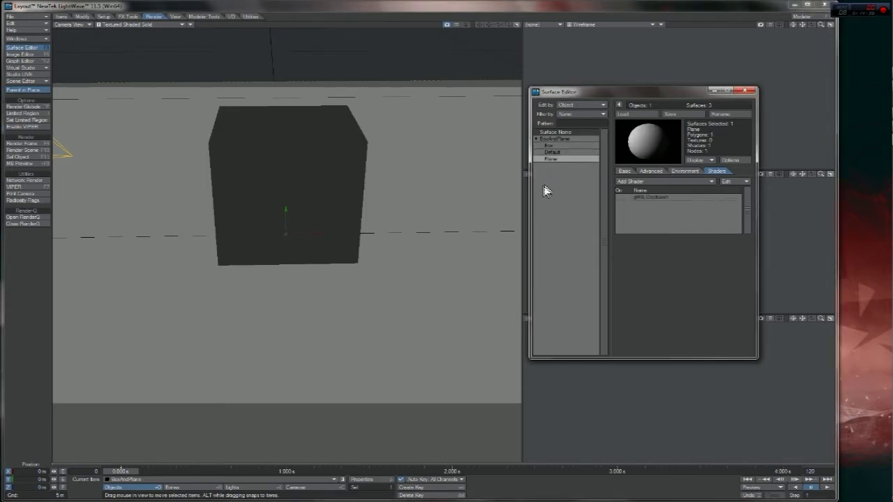
{"action": "left_click", "coordinate": [658, 199]}
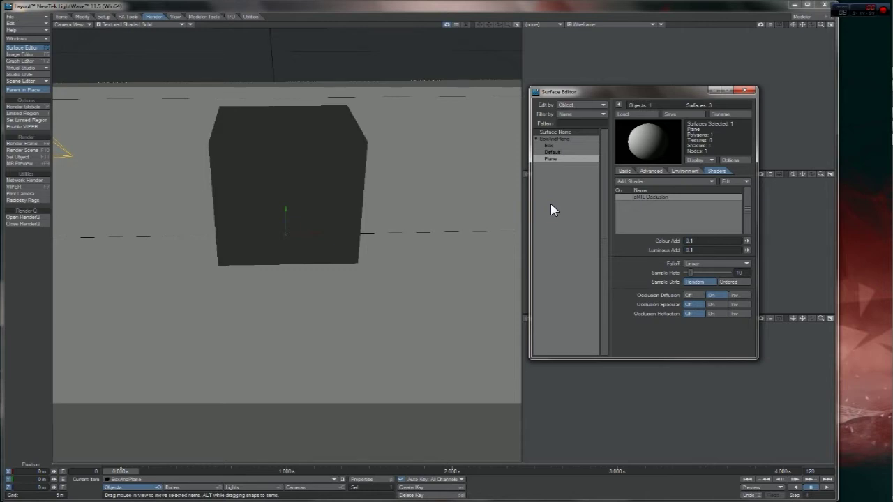
{"action": "left_click", "coordinate": [689, 296]}
{"action": "left_click", "coordinate": [554, 152]}
{"action": "left_click", "coordinate": [551, 146]}
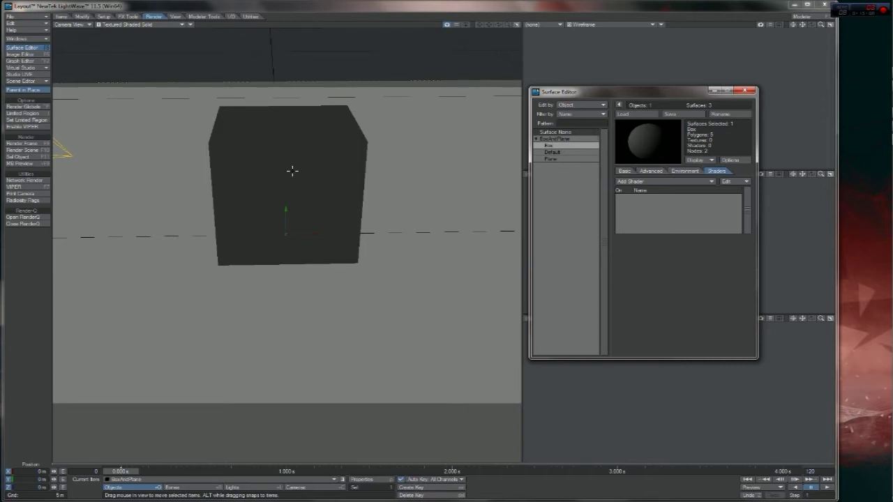
{"action": "left_click", "coordinate": [552, 159]}
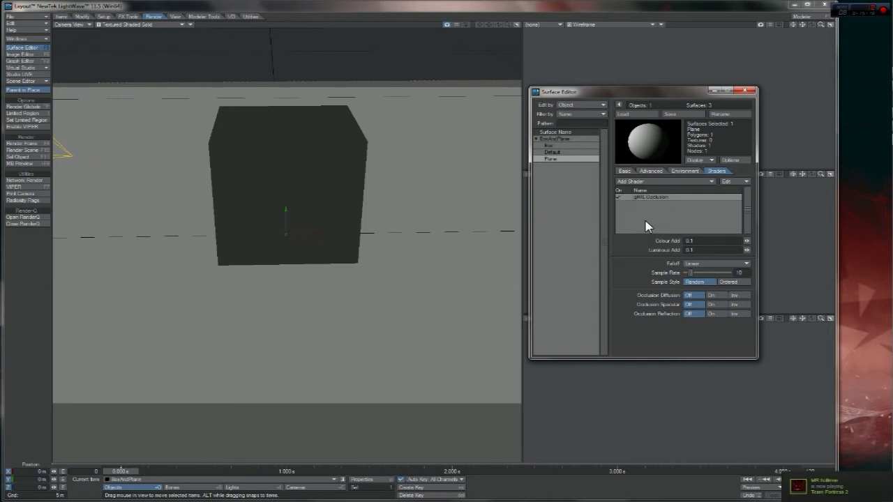
- Render the current frame with the Plane's Occlusion Diffusion off and move the render window aside
{"action": "key", "text": "F9"}
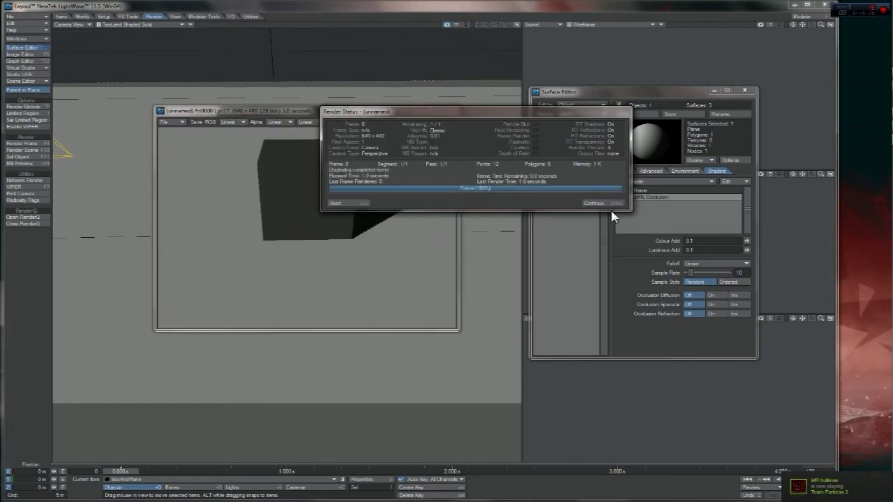
{"action": "left_click", "coordinate": [595, 204]}
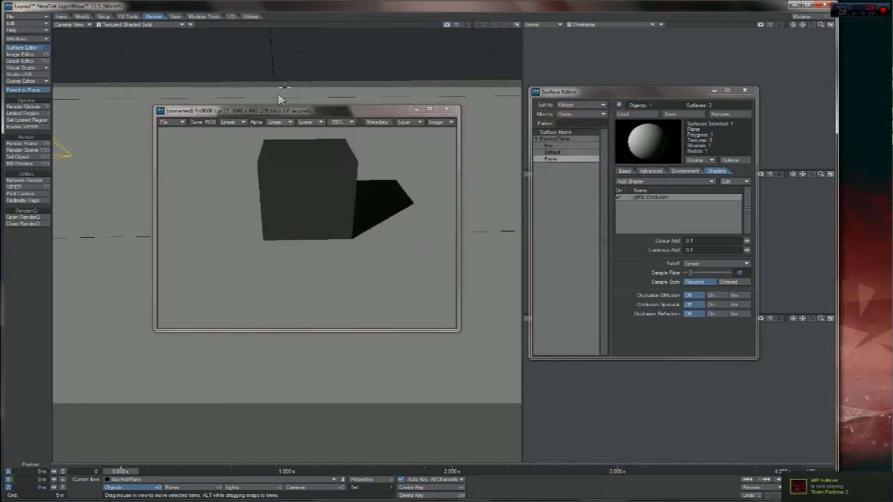
{"action": "left_click_drag", "start_coordinate": [302, 111], "coordinate": [173, 52]}
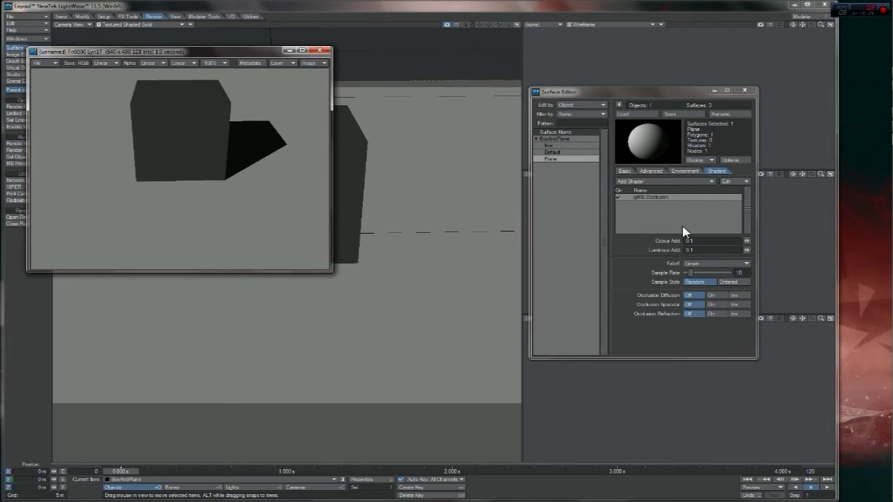
{"action": "left_click_drag", "start_coordinate": [159, 56], "coordinate": [169, 54]}
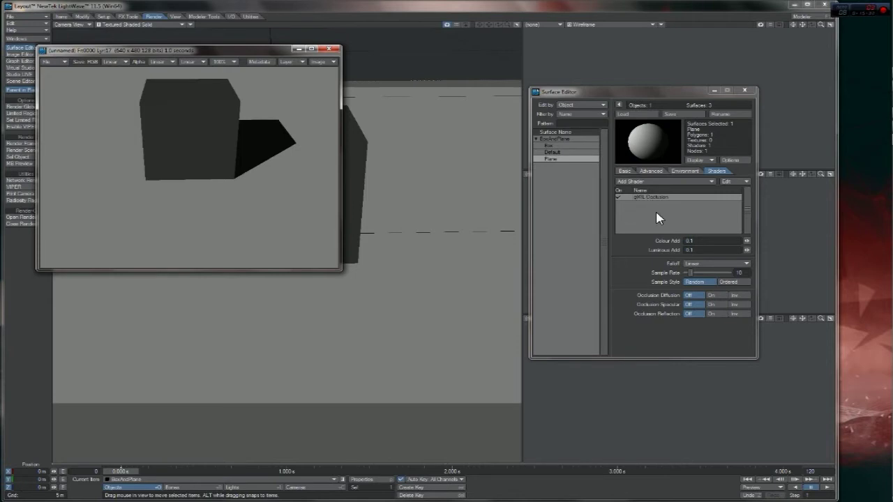
- Set the Plane shader's Occlusion Diffusion to On and render the current frame again
{"action": "left_click", "coordinate": [710, 295]}
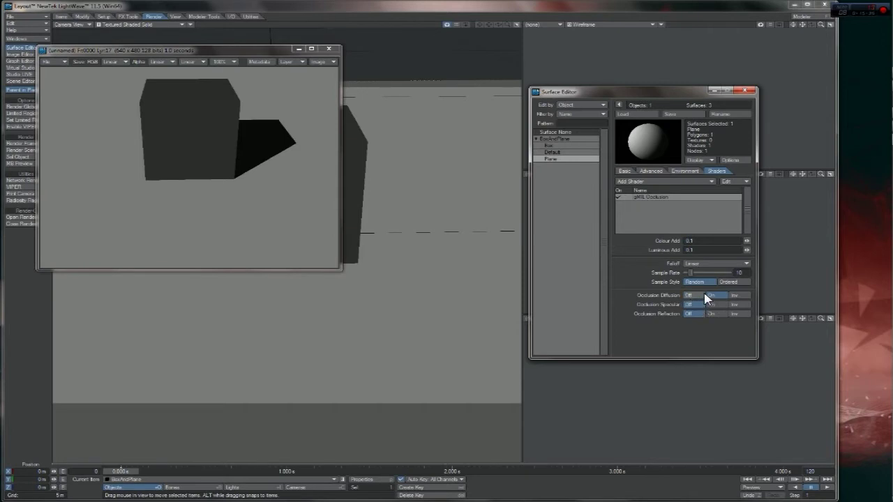
{"action": "key", "text": "F9"}
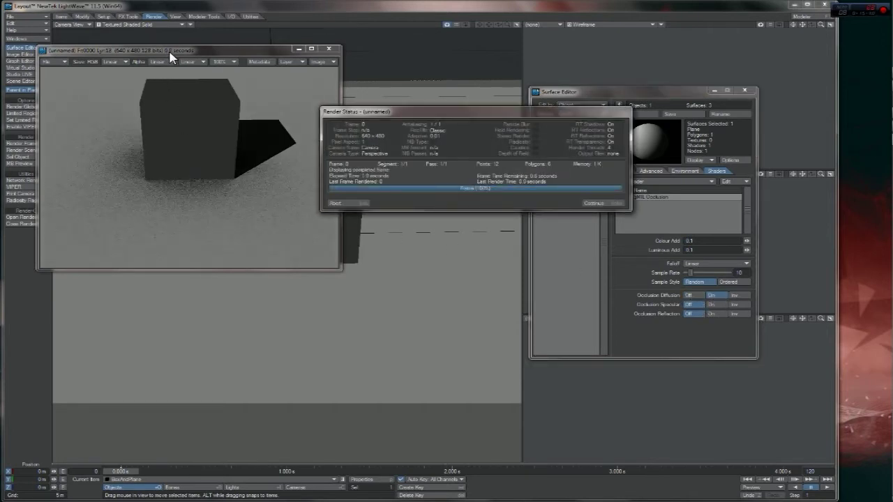
{"action": "left_click", "coordinate": [592, 203]}
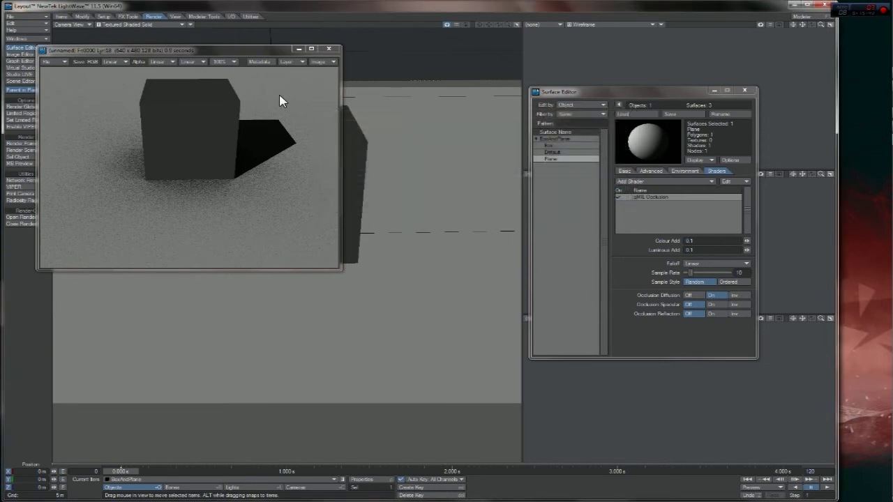
- Examine the occlusion shading on the plane around the rendered box's base at 200% magnification
{"action": "left_click", "coordinate": [234, 62]}
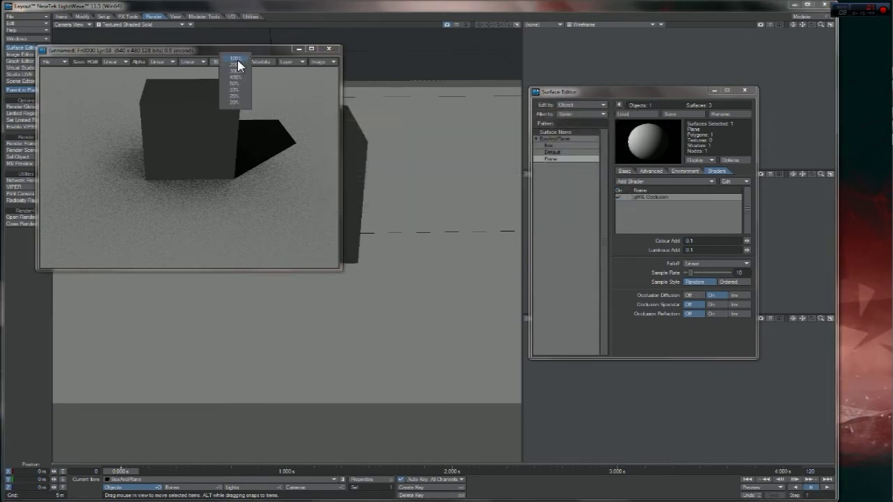
{"action": "left_click", "coordinate": [241, 66]}
{"action": "left_click_drag", "start_coordinate": [332, 169], "coordinate": [328, 146]}
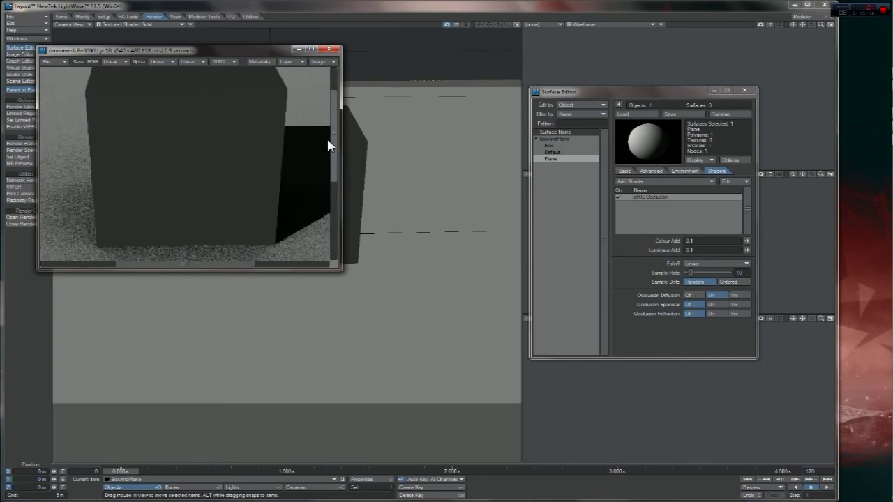
{"action": "left_click_drag", "start_coordinate": [213, 268], "coordinate": [172, 265]}
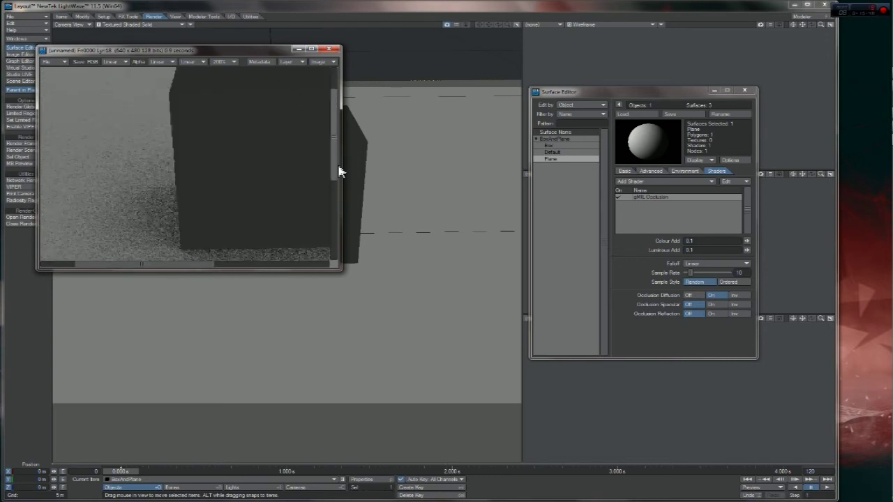
{"action": "left_click_drag", "start_coordinate": [333, 159], "coordinate": [325, 209]}
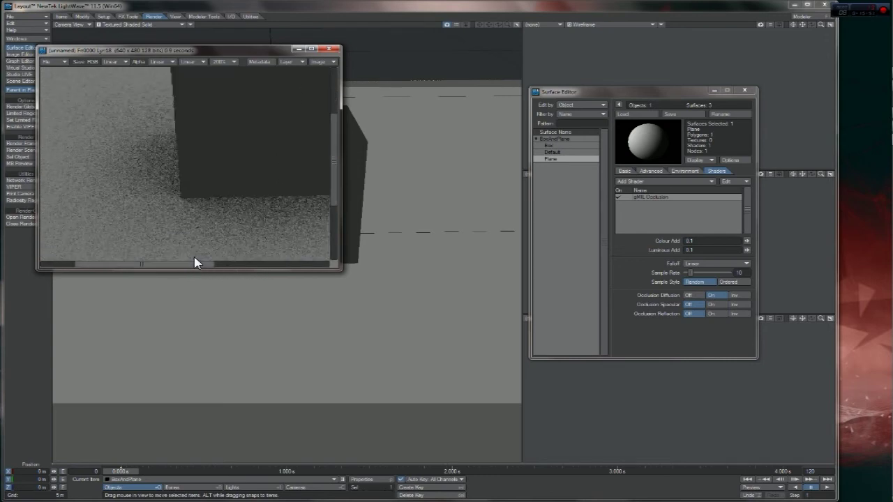
{"action": "left_click_drag", "start_coordinate": [193, 265], "coordinate": [233, 268]}
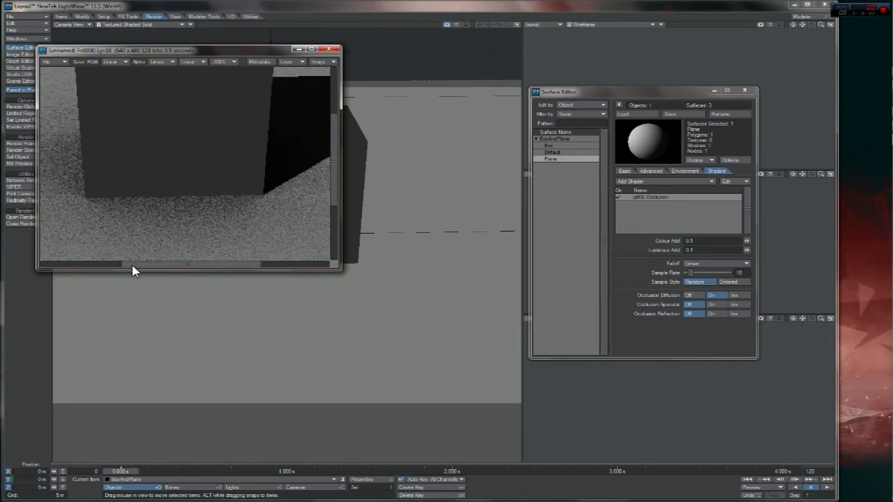
- Inspect the shading grain and the box's edges at 300% and 200% magnification, and return to 100%
{"action": "left_click", "coordinate": [219, 63]}
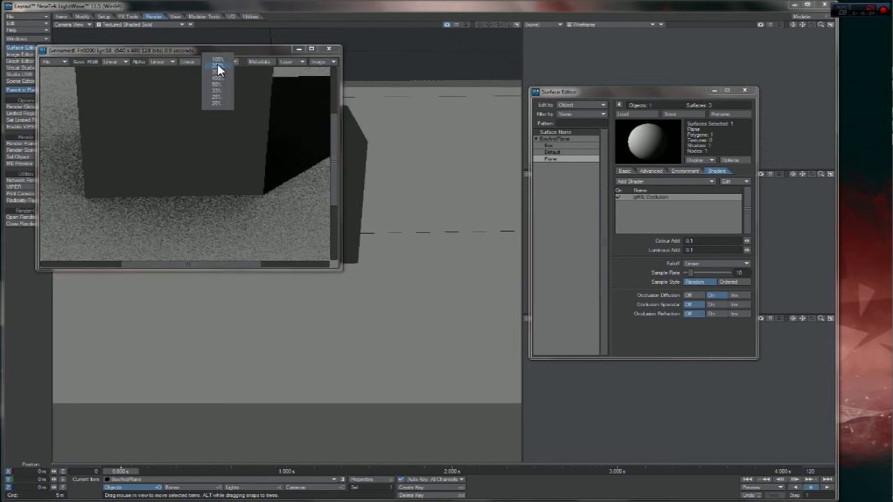
{"action": "left_click", "coordinate": [221, 85]}
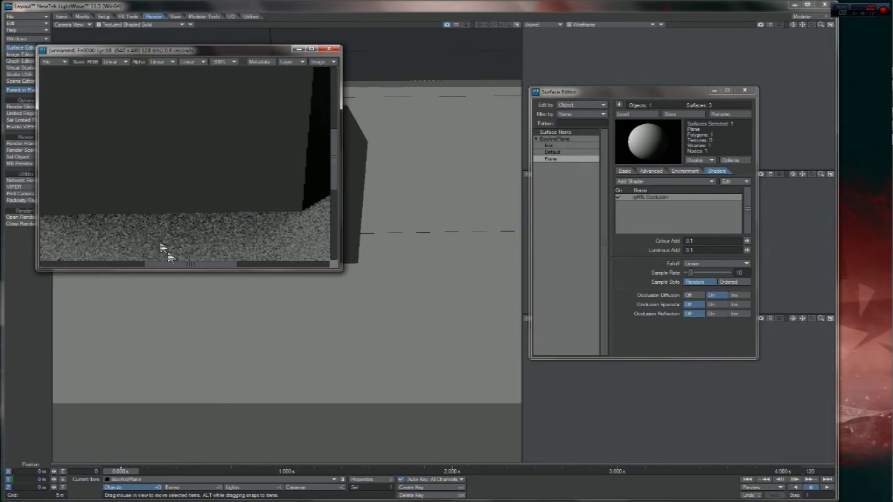
{"action": "left_click_drag", "start_coordinate": [185, 267], "coordinate": [160, 251]}
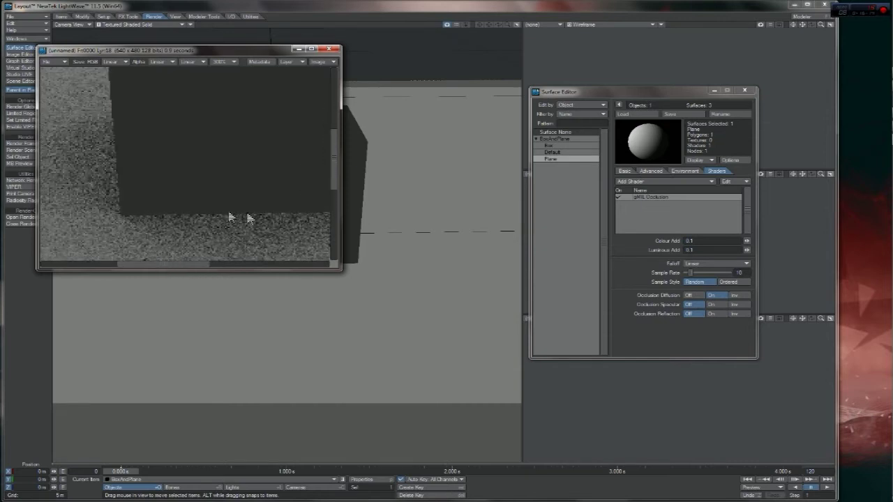
{"action": "left_click_drag", "start_coordinate": [170, 264], "coordinate": [206, 267]}
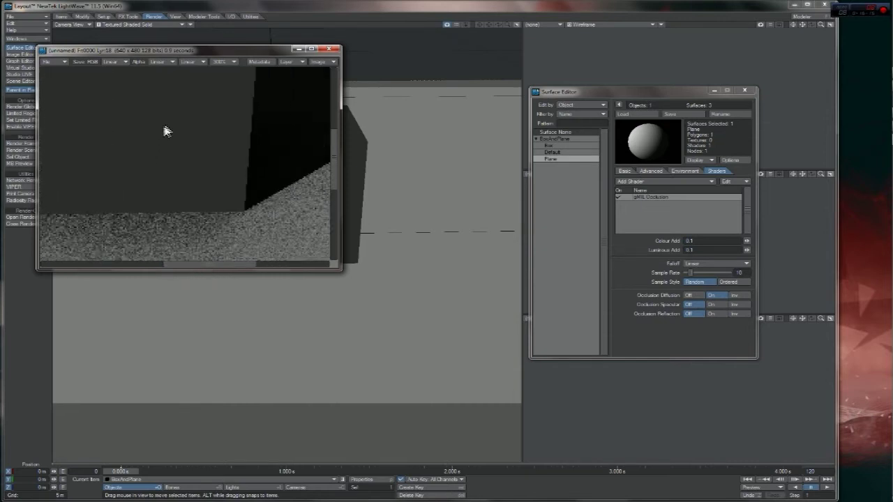
{"action": "left_click", "coordinate": [222, 61]}
{"action": "left_click", "coordinate": [218, 81]}
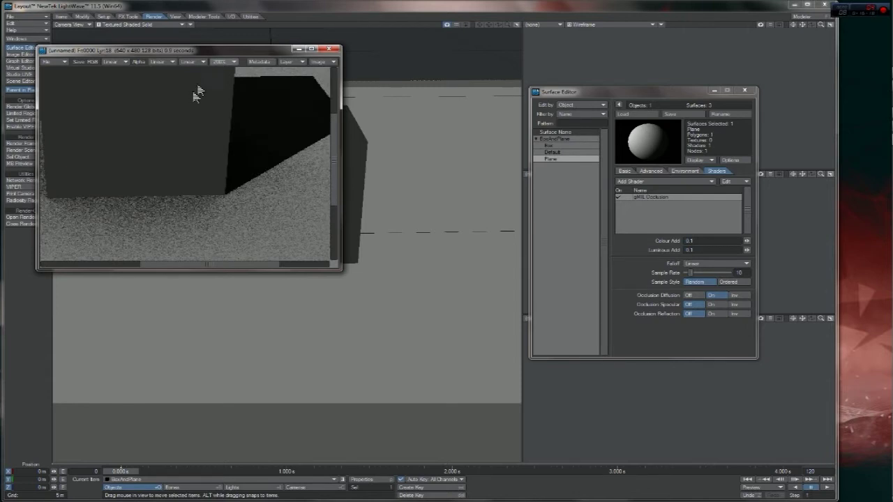
{"action": "left_click_drag", "start_coordinate": [235, 264], "coordinate": [202, 267]}
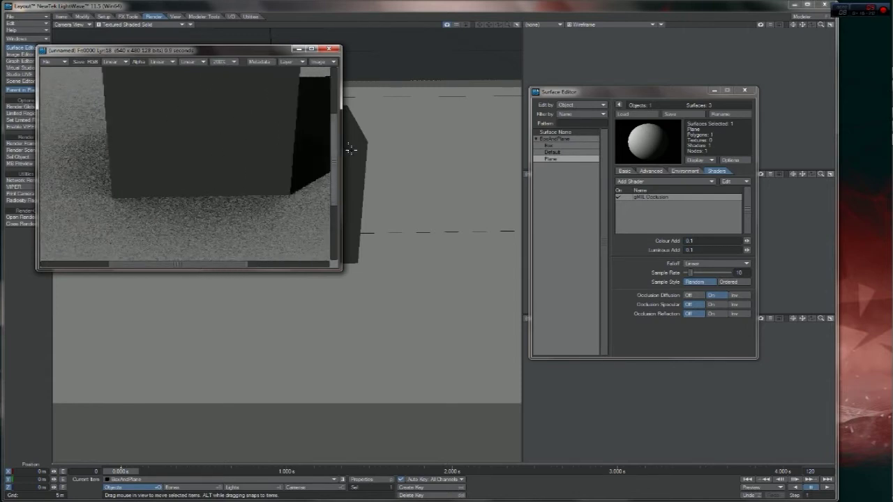
{"action": "left_click_drag", "start_coordinate": [334, 140], "coordinate": [336, 111]}
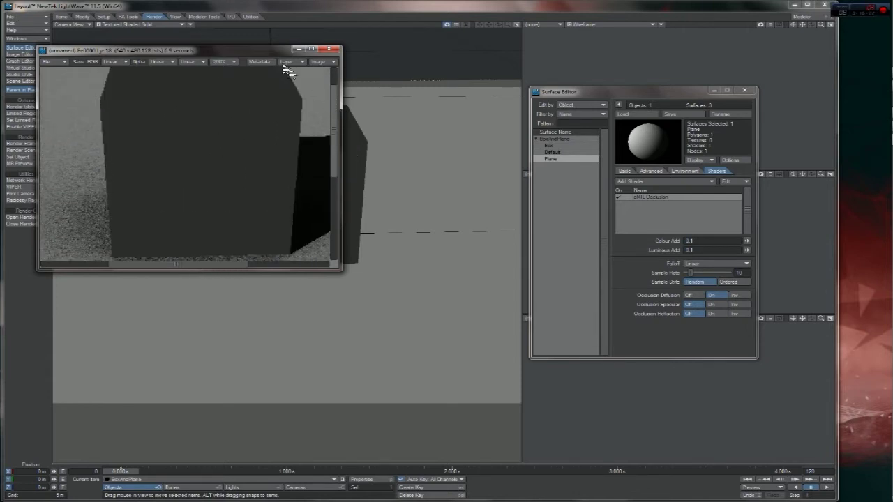
{"action": "left_click", "coordinate": [219, 61]}
{"action": "left_click", "coordinate": [212, 74]}
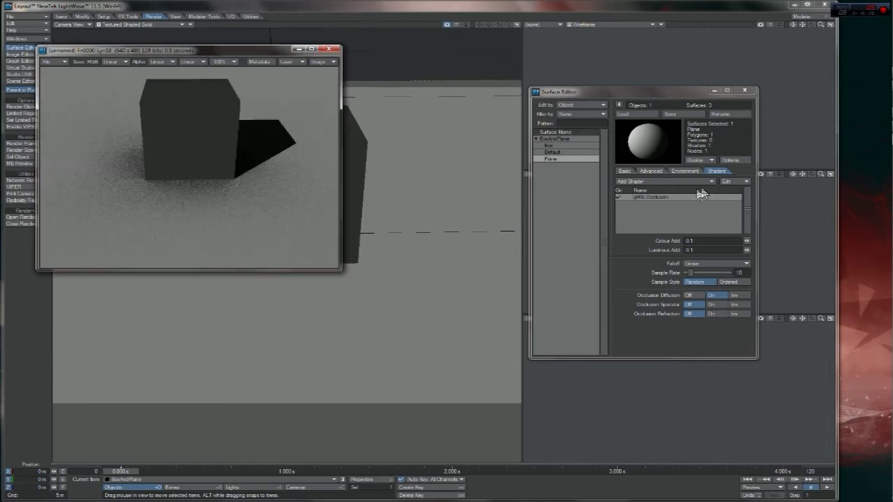
- Set the Plane shader's falloff to y = x^2 and render the current frame, viewing the result at 100%
{"action": "left_click", "coordinate": [730, 265]}
{"action": "left_click", "coordinate": [726, 268]}
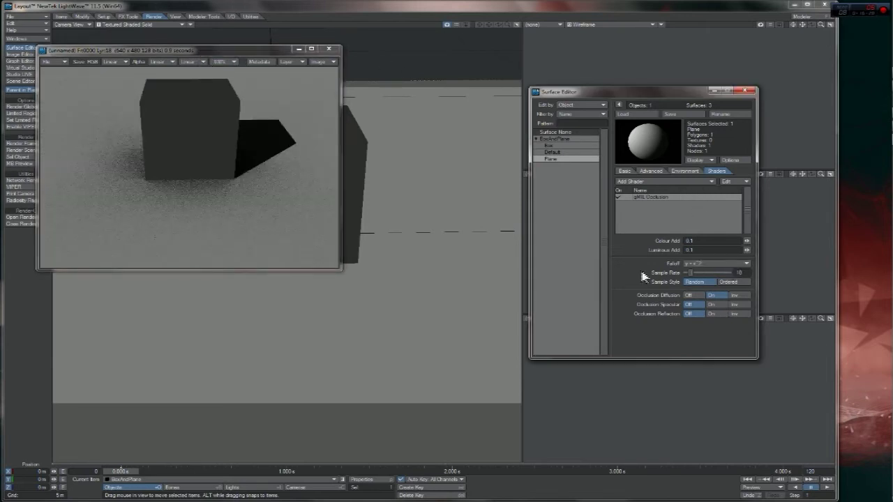
{"action": "left_click", "coordinate": [182, 61]}
{"action": "left_click_drag", "start_coordinate": [183, 61], "coordinate": [201, 65]}
{"action": "scroll", "coordinate": [201, 67], "scroll_direction": "down", "scroll_amount": 1}
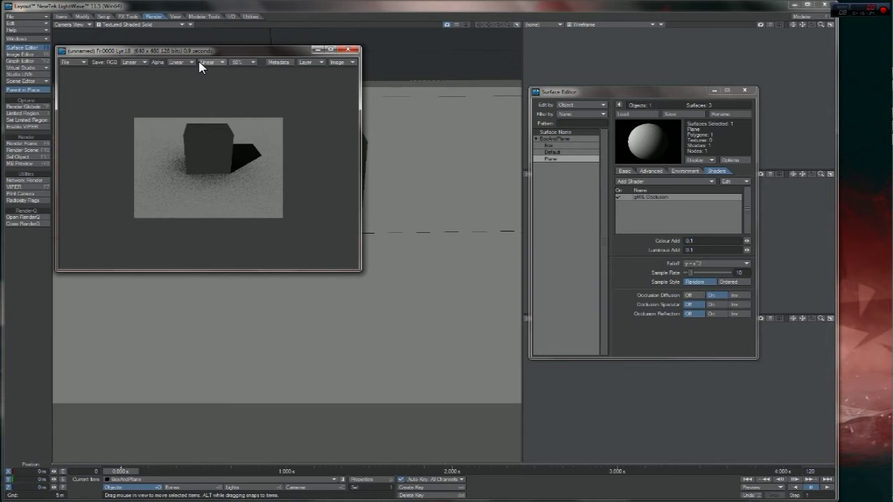
{"action": "key", "text": "F9"}
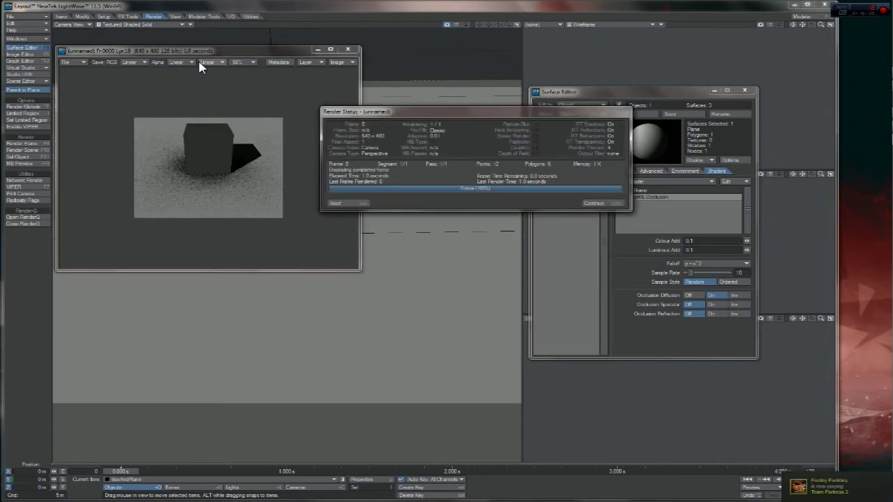
{"action": "left_click", "coordinate": [243, 60]}
{"action": "left_click", "coordinate": [240, 37]}
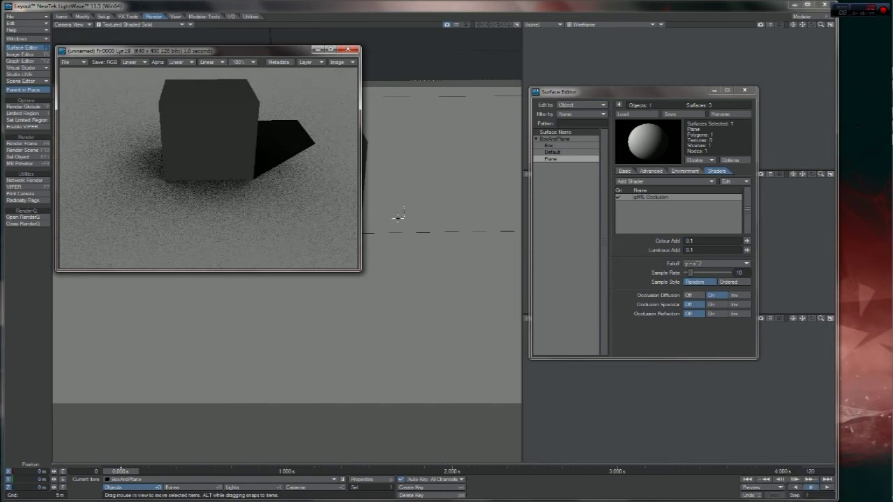
- Switch the Plane shader's falloff between Linear and y = x^2, leave it on Linear, and render the current frame
{"action": "left_click", "coordinate": [707, 266]}
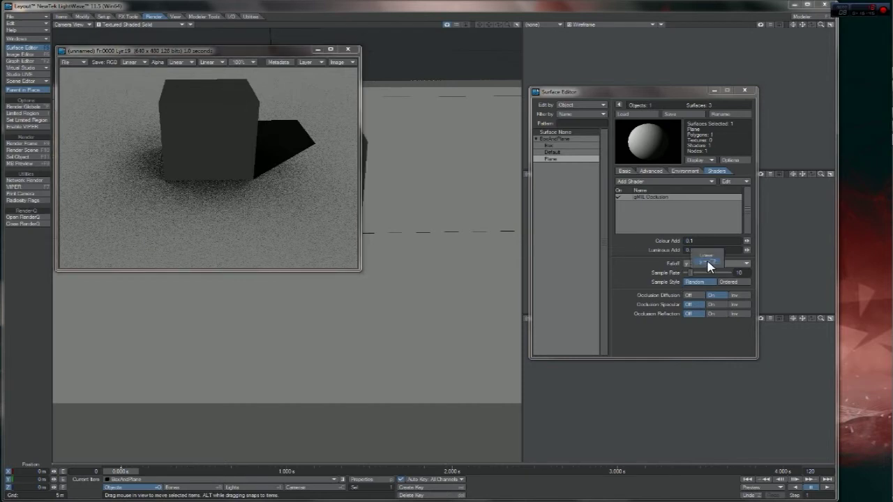
{"action": "left_click", "coordinate": [706, 257]}
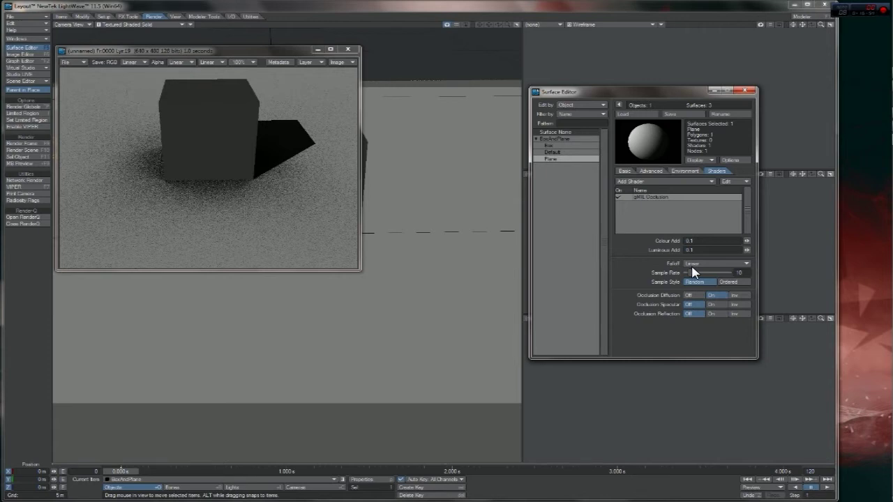
{"action": "left_click", "coordinate": [698, 263]}
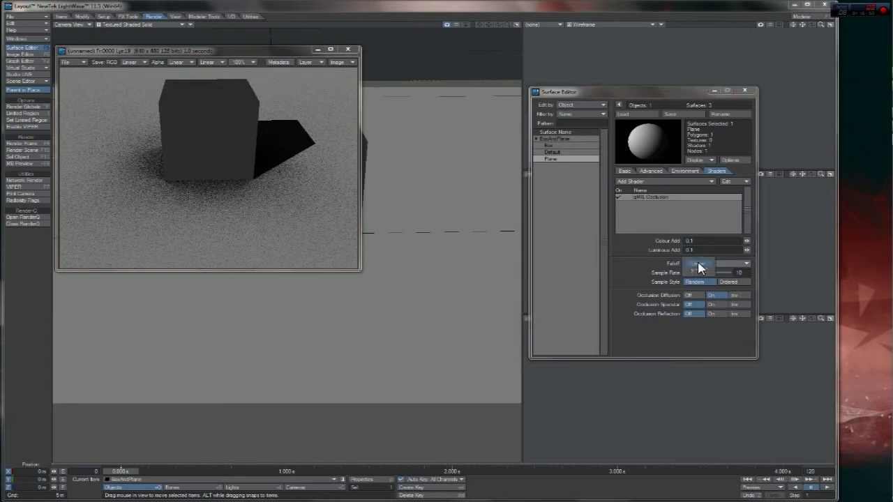
{"action": "left_click", "coordinate": [687, 272]}
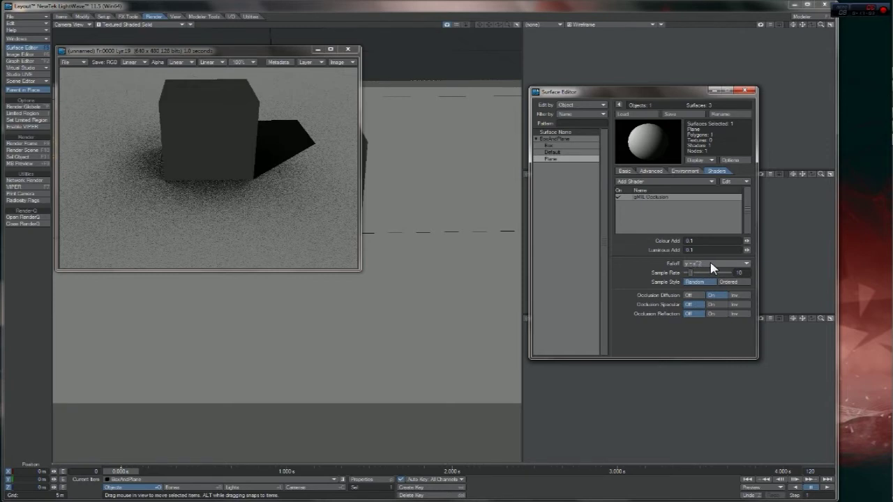
{"action": "left_click", "coordinate": [706, 263]}
{"action": "left_click", "coordinate": [708, 264]}
{"action": "left_click", "coordinate": [701, 264]}
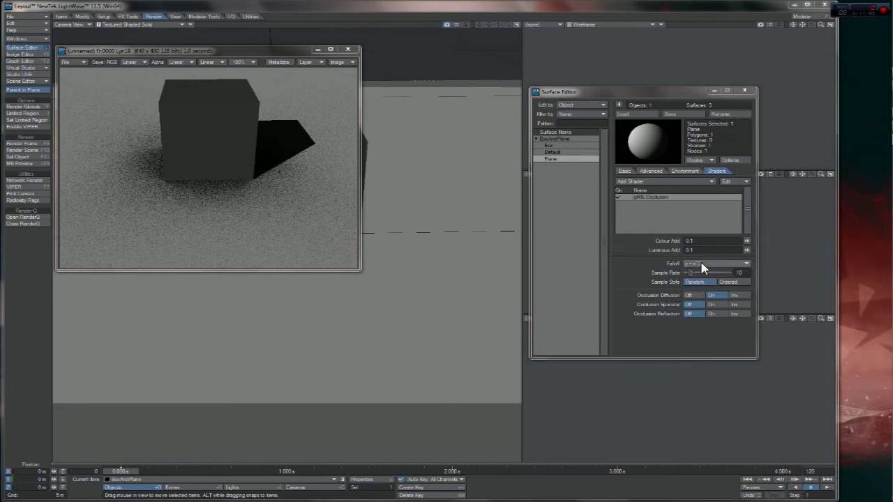
{"action": "left_click", "coordinate": [700, 258]}
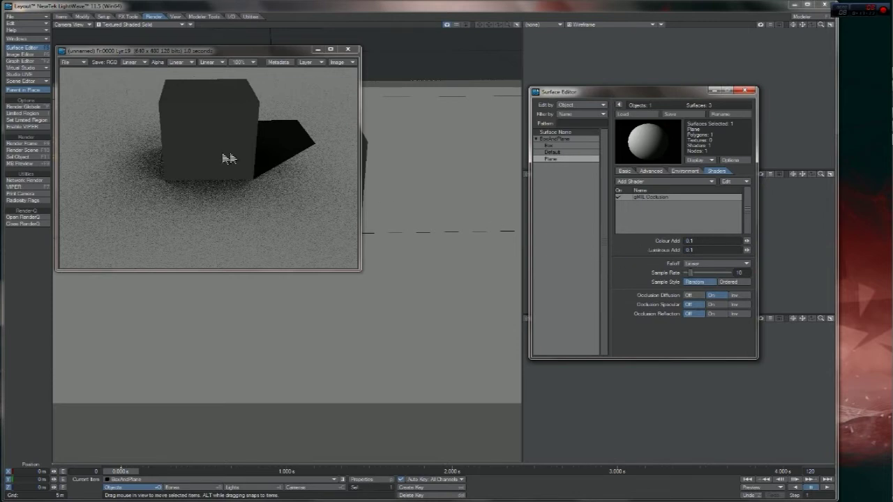
{"action": "key", "text": "F9"}
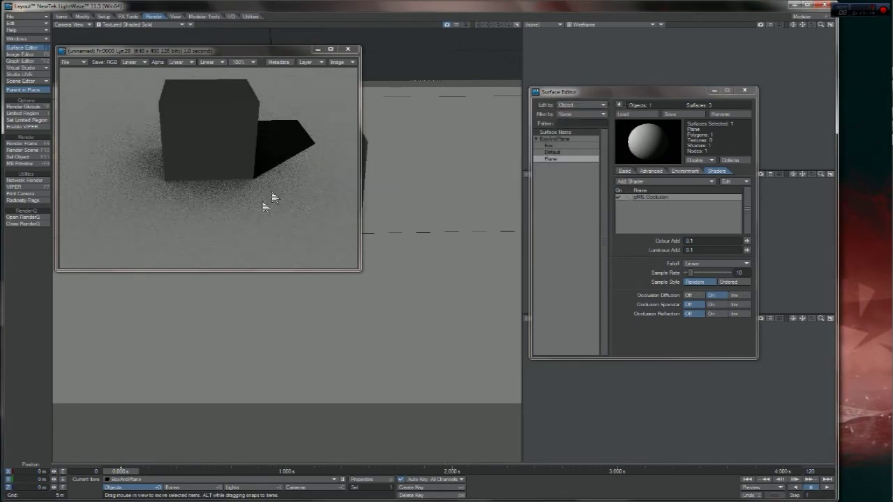
- Raise the Plane shader's sample rate to 32, render the current frame and close the render status
{"action": "left_click_drag", "start_coordinate": [692, 276], "coordinate": [700, 278]}
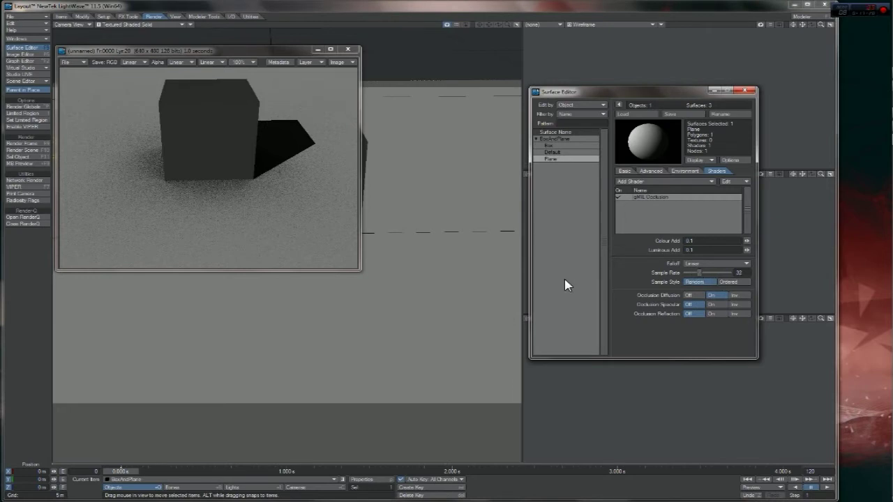
{"action": "key", "text": "F9"}
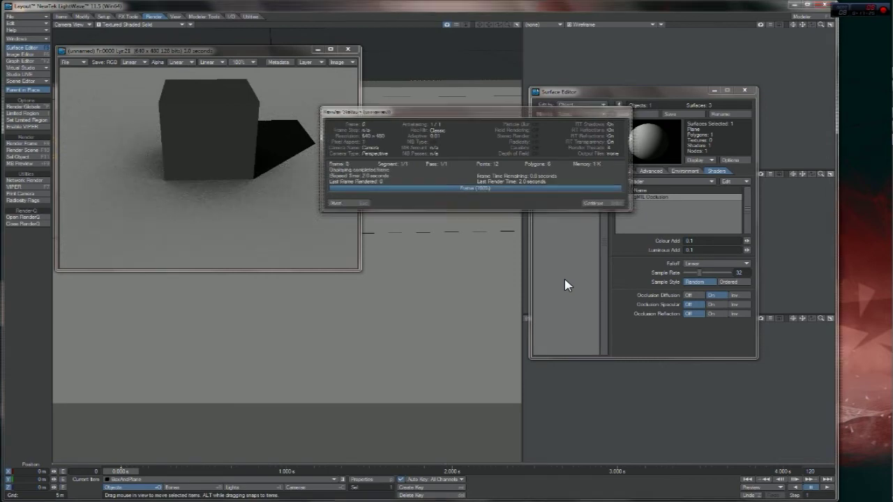
{"action": "key", "text": "Return"}
{"action": "left_click_drag", "start_coordinate": [277, 53], "coordinate": [324, 49]}
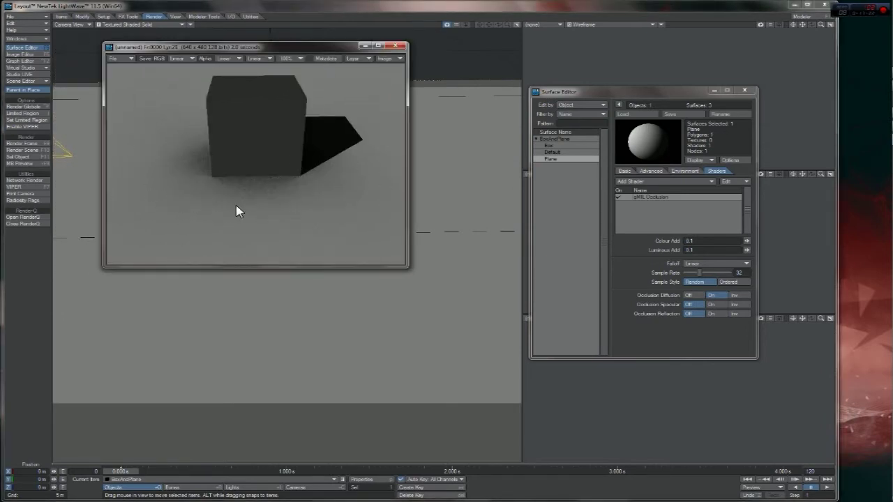
- Inspect the occlusion grain around the rendered box's base at 200% magnification, and return to 100%
{"action": "left_click", "coordinate": [738, 272]}
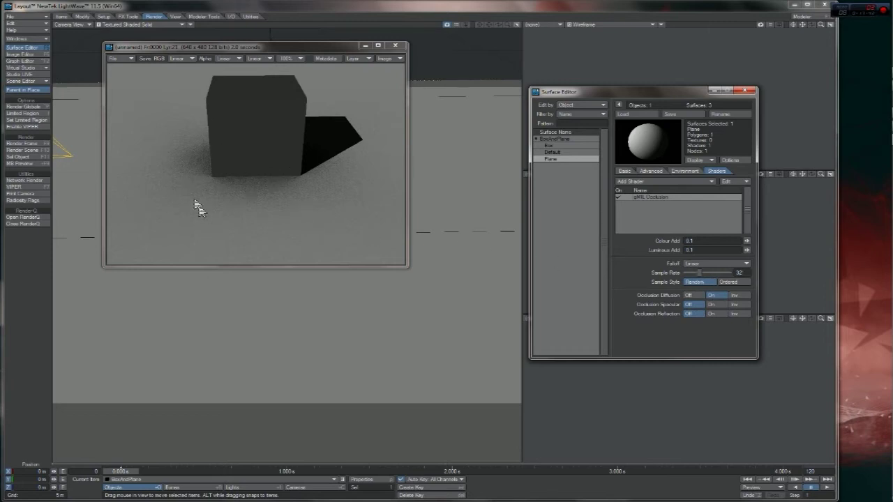
{"action": "left_click", "coordinate": [290, 59]}
{"action": "left_click", "coordinate": [300, 67]}
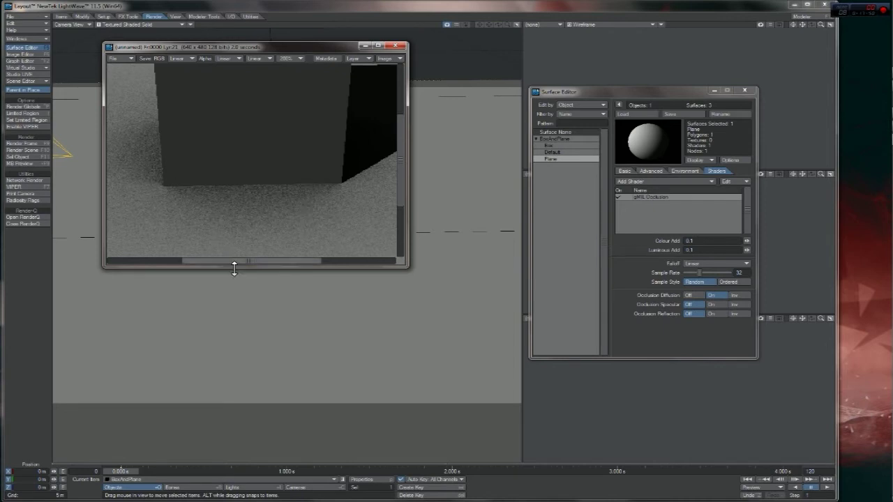
{"action": "left_click_drag", "start_coordinate": [225, 263], "coordinate": [198, 262]}
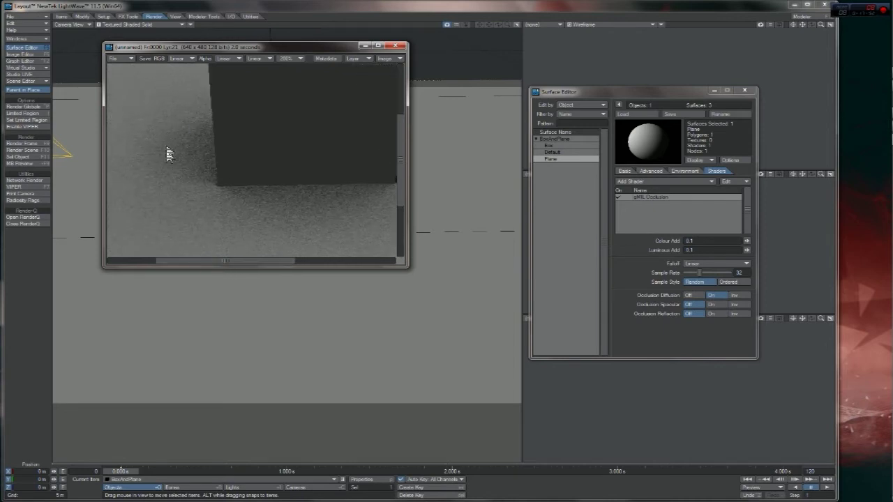
{"action": "left_click", "coordinate": [296, 59]}
{"action": "left_click", "coordinate": [307, 70]}
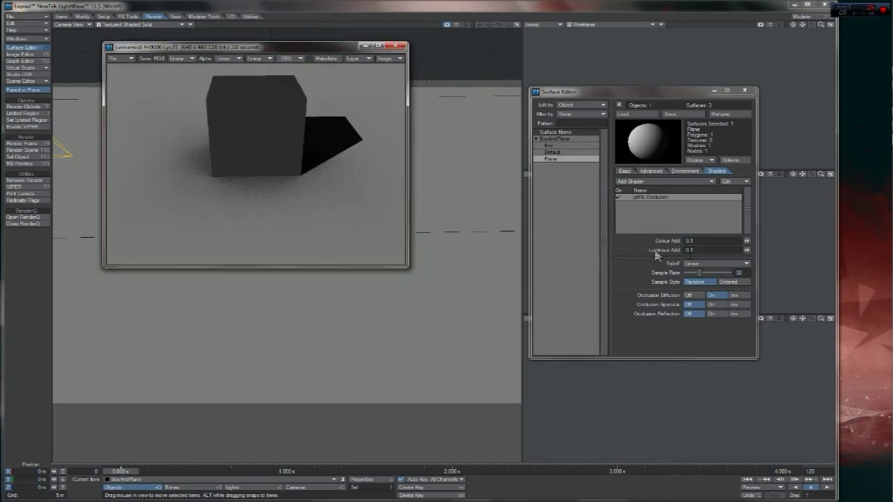
- Render the current frame with the Plane shader's sample rate set to 40, and minimize the Surface Editor
{"action": "left_click", "coordinate": [700, 278]}
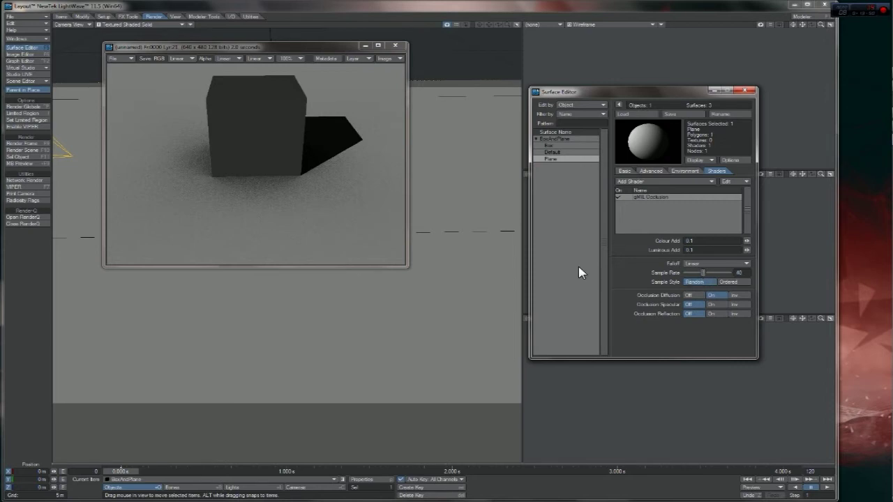
{"action": "key", "text": "F9"}
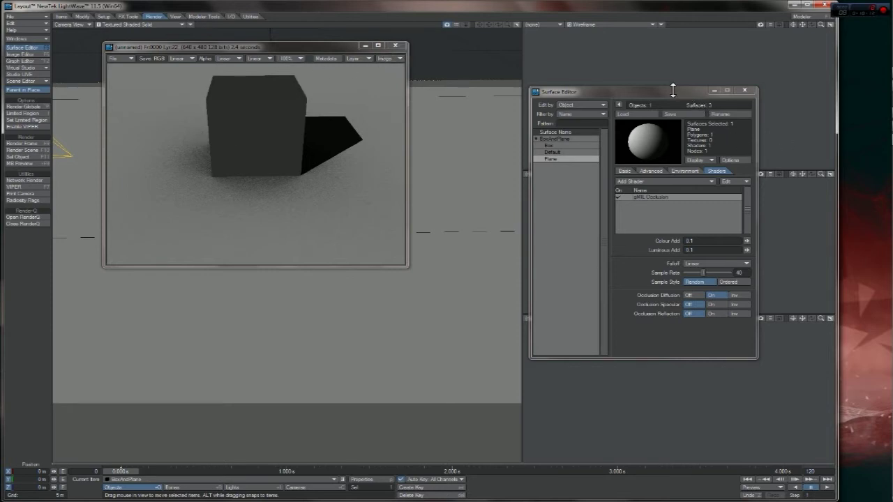
{"action": "left_click_drag", "start_coordinate": [548, 91], "coordinate": [473, 93]}
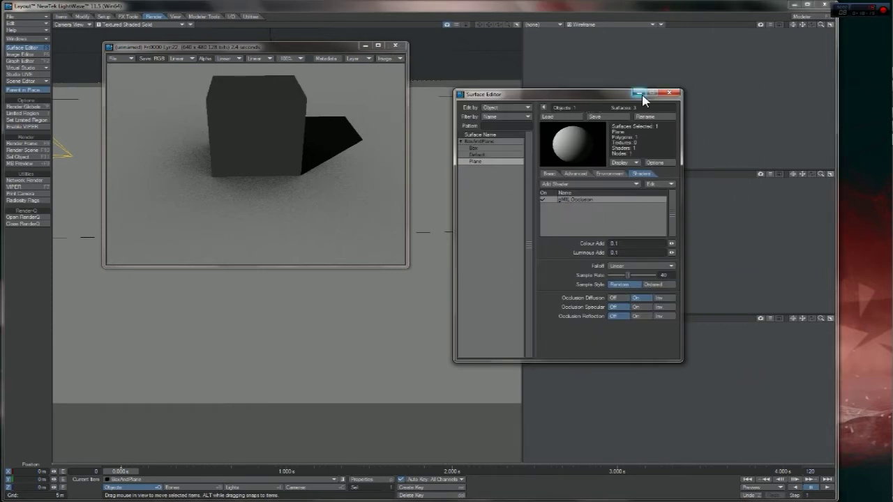
{"action": "left_click", "coordinate": [639, 94]}
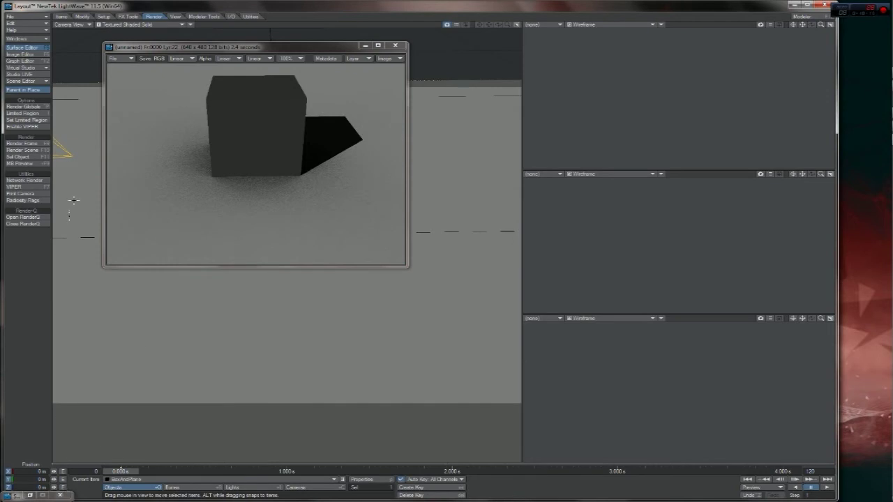
- Open the Render Globals, look through the settings pages, and bring up the render settings containing Shading Samples
{"action": "left_click", "coordinate": [21, 106]}
{"action": "left_click_drag", "start_coordinate": [548, 183], "coordinate": [512, 164]}
{"action": "left_click", "coordinate": [488, 178]}
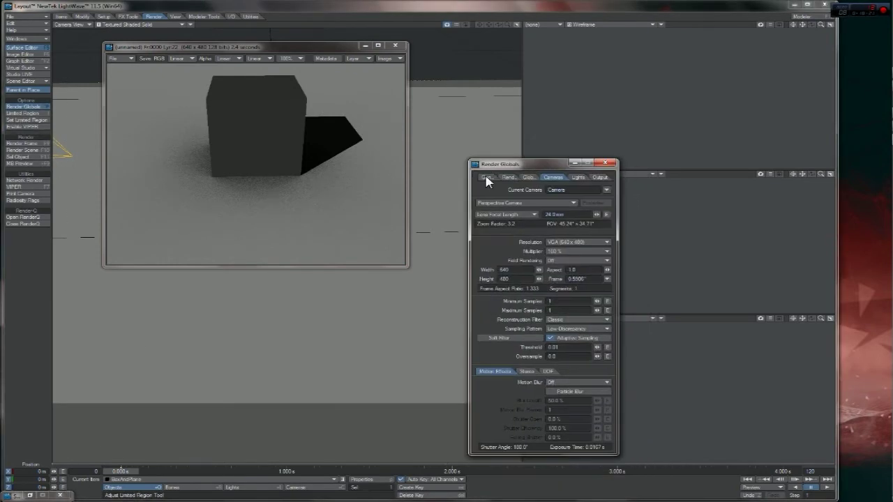
{"action": "left_click", "coordinate": [510, 180]}
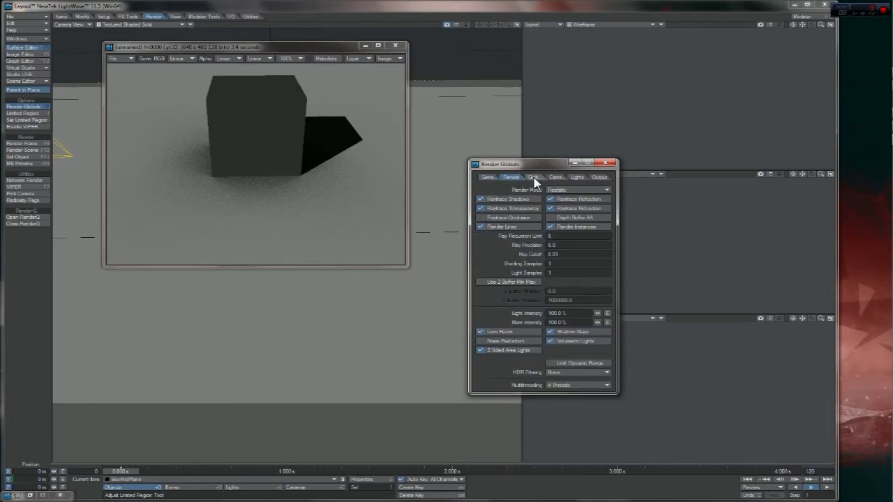
{"action": "left_click", "coordinate": [535, 180]}
{"action": "left_click", "coordinate": [562, 179]}
{"action": "left_click", "coordinate": [576, 180]}
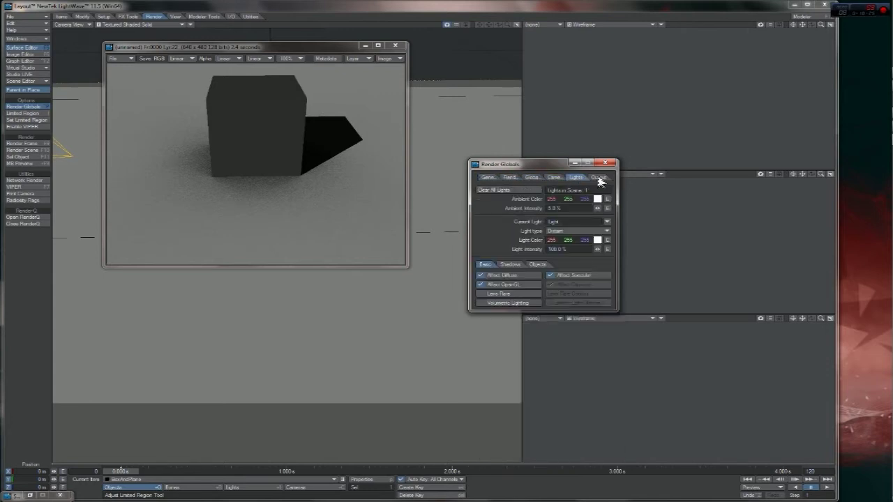
{"action": "left_click", "coordinate": [598, 179]}
{"action": "left_click", "coordinate": [513, 179]}
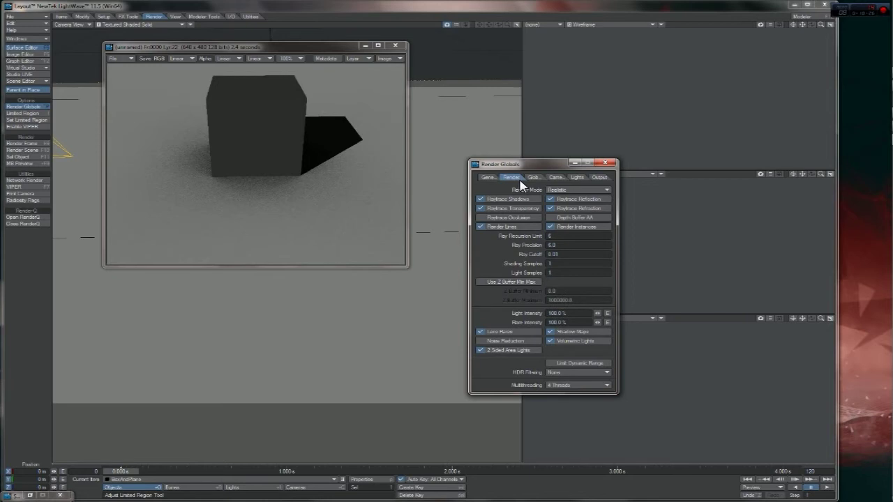
{"action": "left_click", "coordinate": [562, 179]}
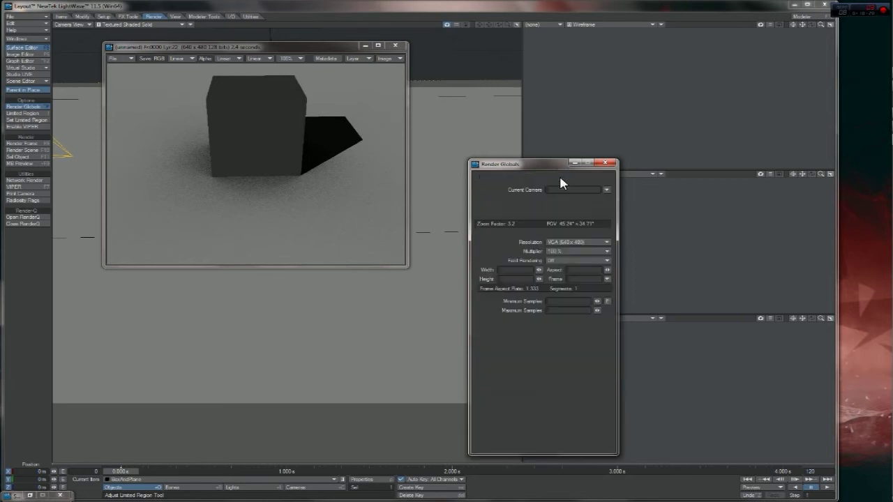
{"action": "left_click", "coordinate": [509, 178]}
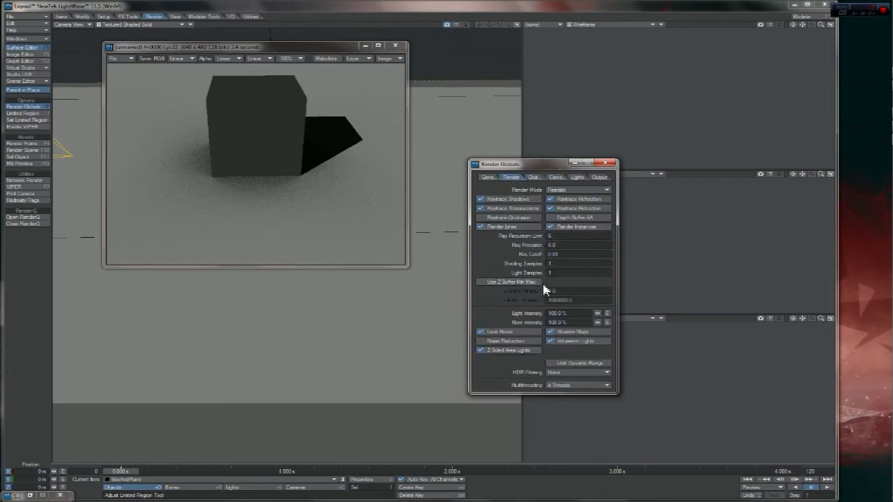
- Review the Shading Samples and Light Samples settings and the Plane's gMIL Occlusion shader, and close the Surface Editor
{"action": "left_click", "coordinate": [565, 265]}
{"action": "left_click", "coordinate": [571, 273]}
{"action": "left_click", "coordinate": [562, 264]}
{"action": "left_click", "coordinate": [23, 47]}
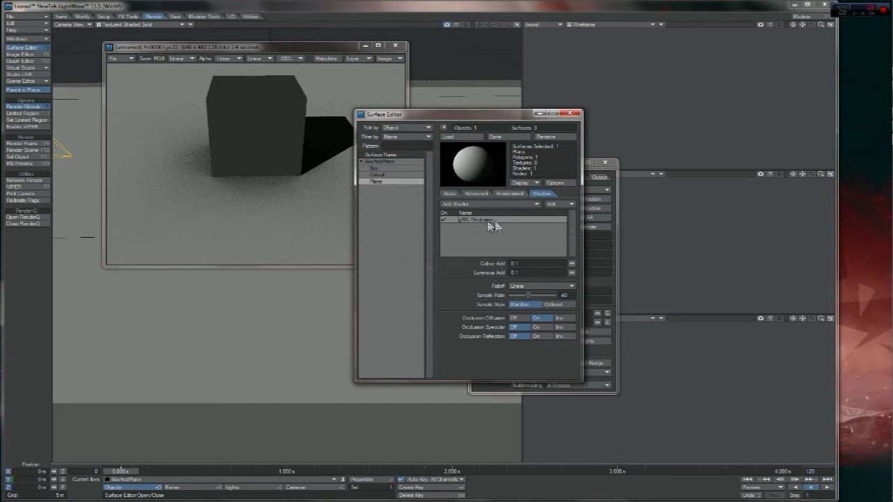
{"action": "left_click", "coordinate": [570, 114]}
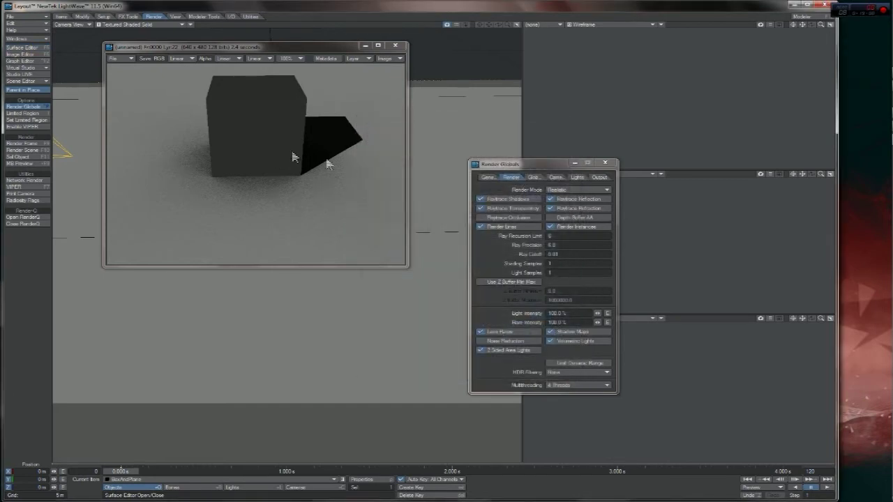
- Set the global Shading Samples to 4 and render the current frame
{"action": "left_click", "coordinate": [568, 263]}
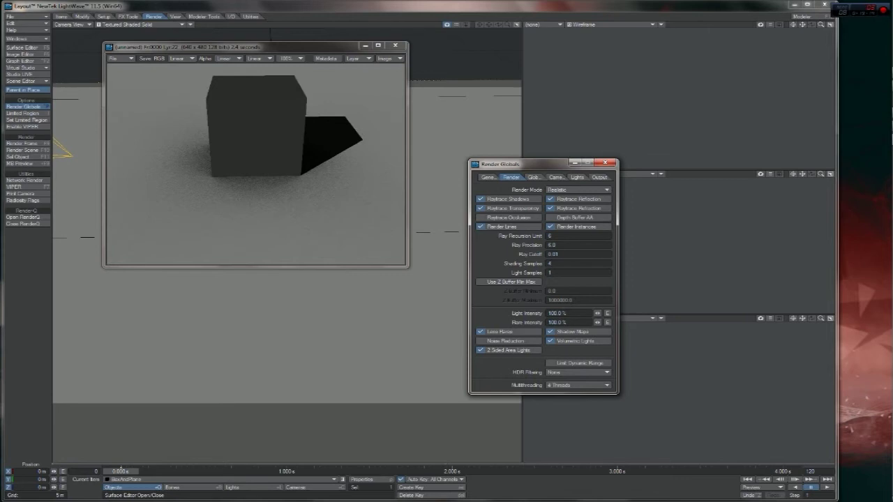
{"action": "key", "text": "F9"}
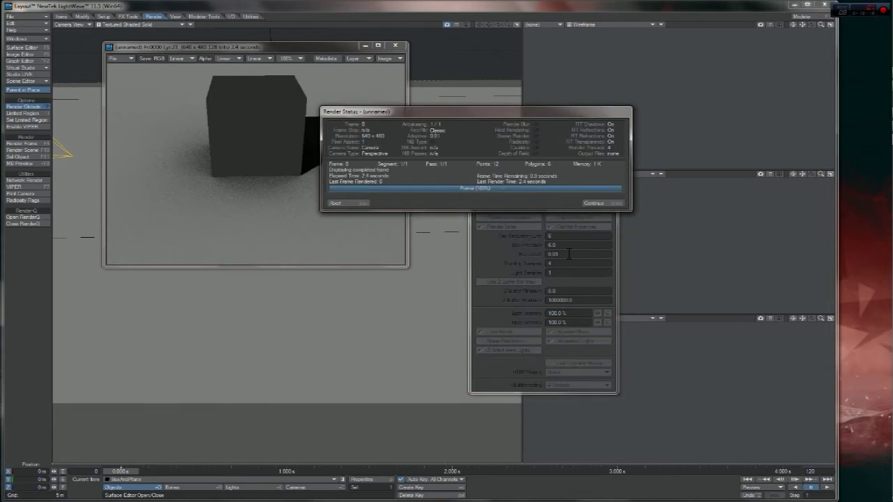
{"action": "key", "text": "Return"}
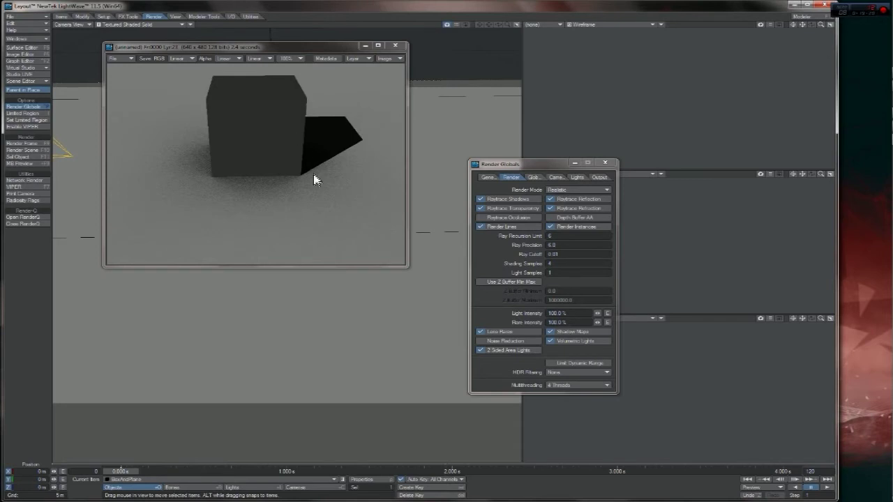
- Increase the global Shading Samples to 10 and render the current frame again
{"action": "left_click", "coordinate": [571, 265]}
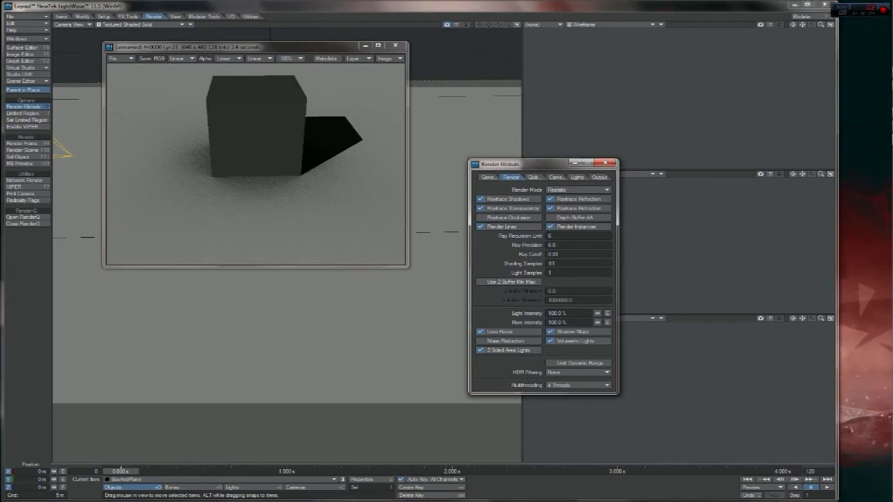
{"action": "key", "text": "F9"}
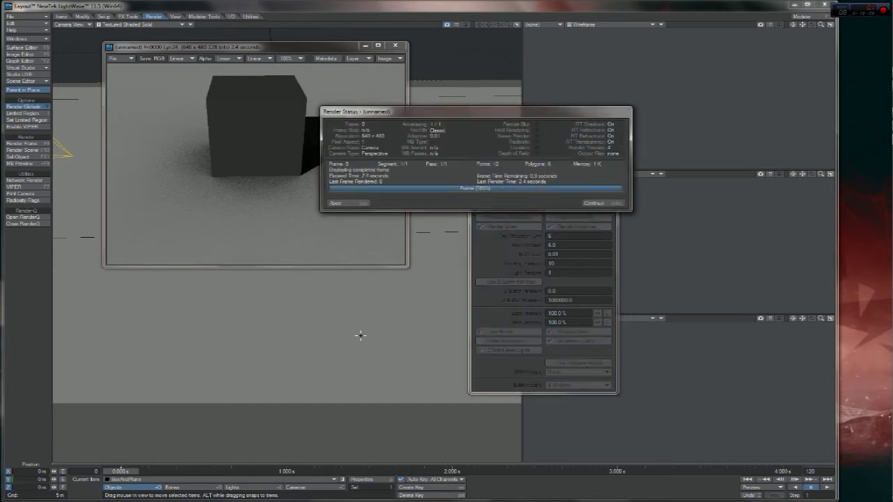
{"action": "key", "text": "Return"}
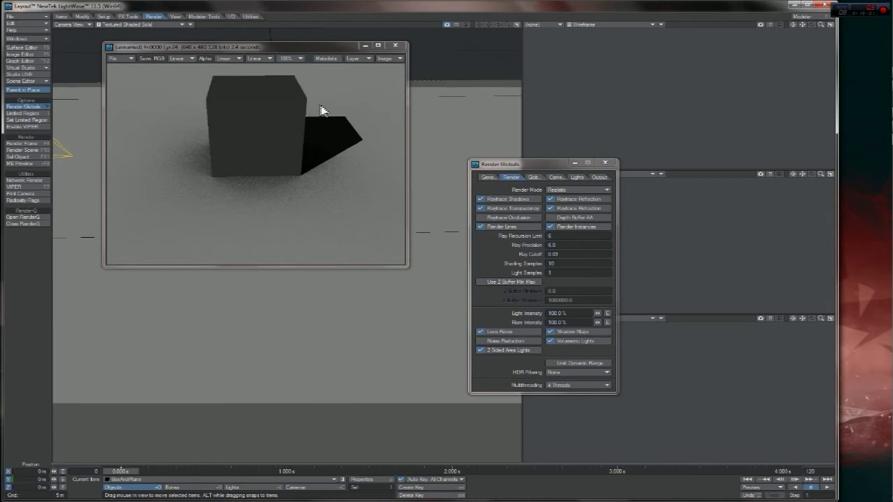
- Examine the grain beside the box and the box's edges in the new render at 200% magnification
{"action": "left_click", "coordinate": [292, 58]}
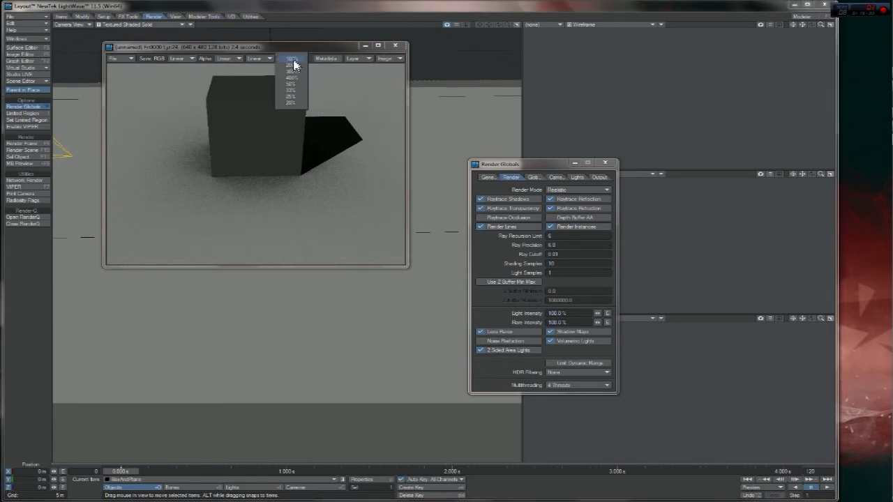
{"action": "left_click", "coordinate": [292, 65]}
{"action": "left_click_drag", "start_coordinate": [263, 260], "coordinate": [210, 230]}
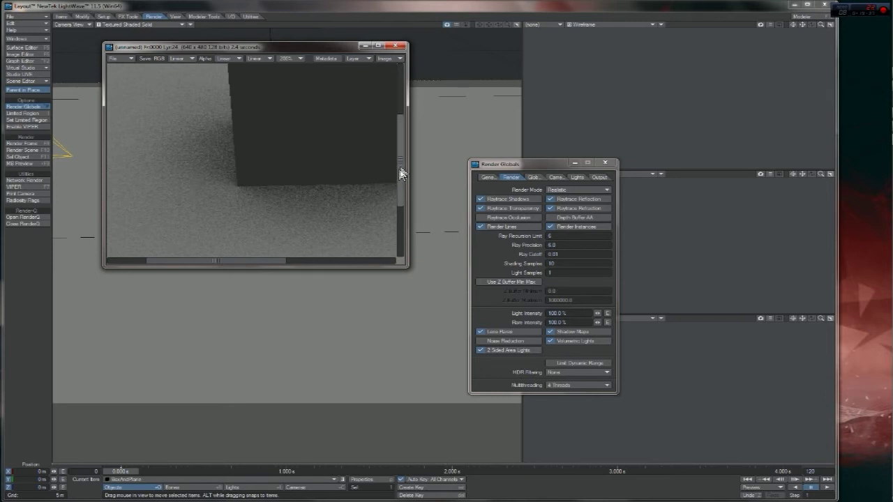
{"action": "left_click_drag", "start_coordinate": [399, 175], "coordinate": [408, 103]}
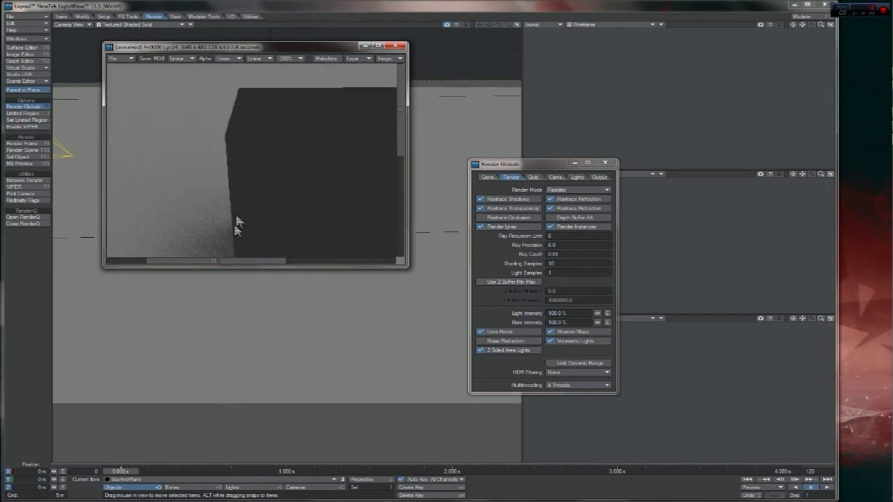
- Return the render view to 100%, render the frame with Depth Buffer AA enabled and turn Depth Buffer AA off again
{"action": "left_click", "coordinate": [291, 58]}
{"action": "left_click", "coordinate": [293, 51]}
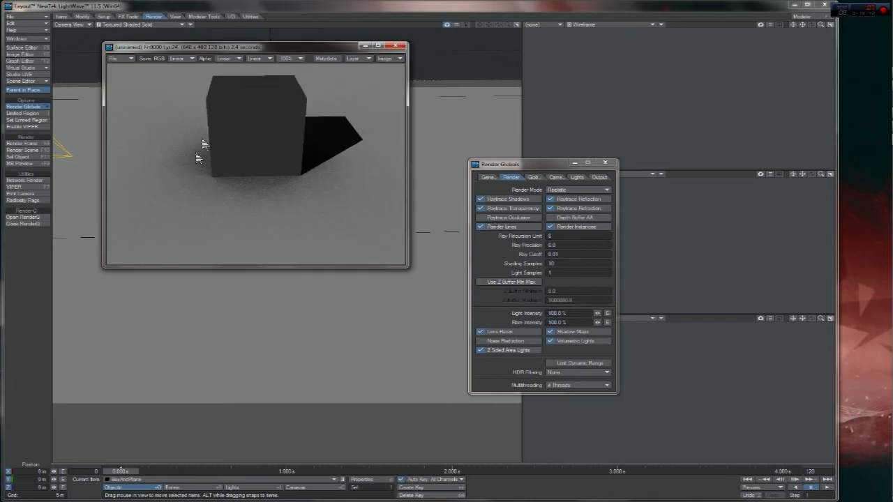
{"action": "left_click", "coordinate": [568, 263]}
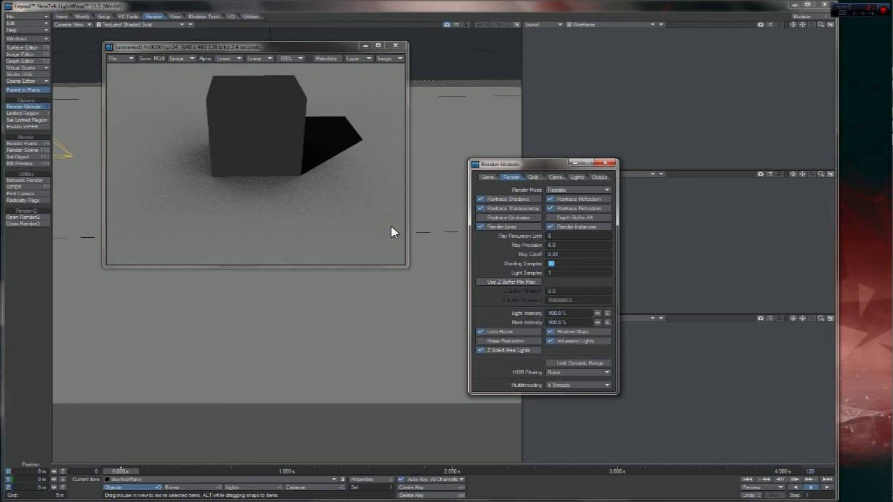
{"action": "left_click", "coordinate": [579, 217]}
{"action": "key", "text": "F9"}
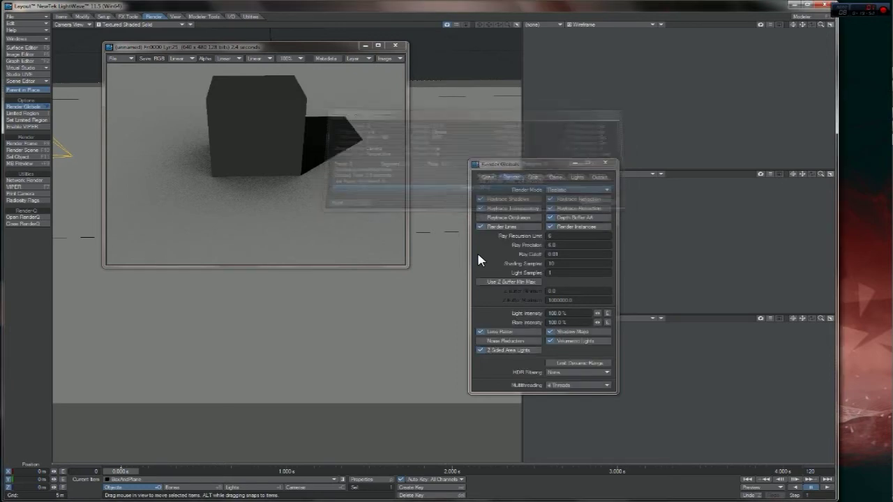
{"action": "left_click", "coordinate": [579, 219]}
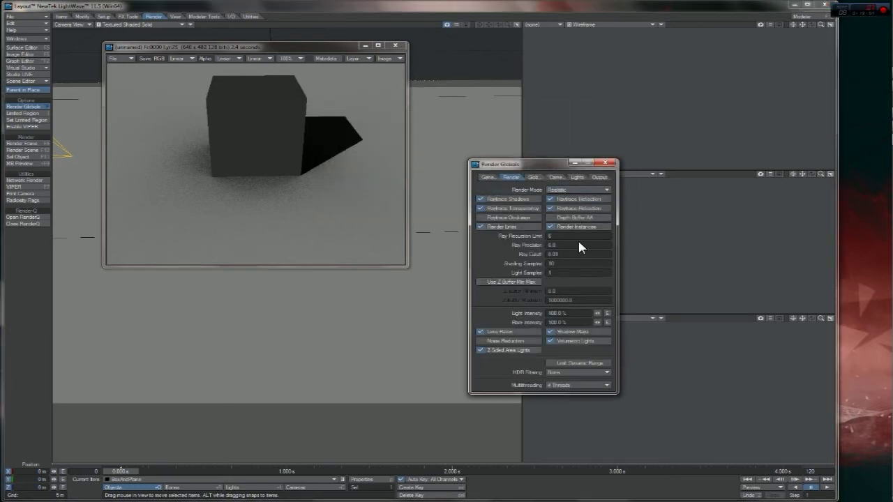
- Confirm the global Shading Samples, open the camera's sampling settings and render the frame with Adaptive Sampling enabled
{"action": "left_click", "coordinate": [593, 265]}
{"action": "left_click_drag", "start_coordinate": [566, 264], "coordinate": [419, 265]}
{"action": "key", "text": "Return"}
{"action": "left_click", "coordinate": [552, 178]}
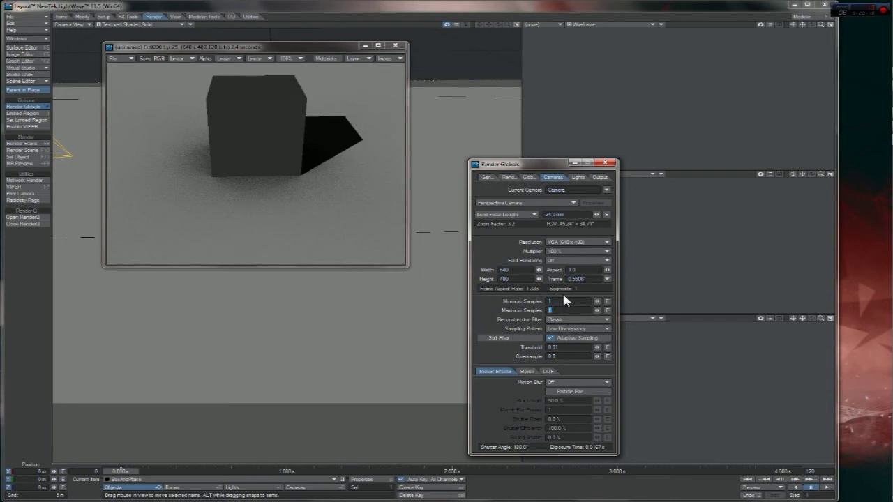
{"action": "left_click", "coordinate": [562, 341]}
{"action": "left_click", "coordinate": [577, 338]}
{"action": "key", "text": "F9"}
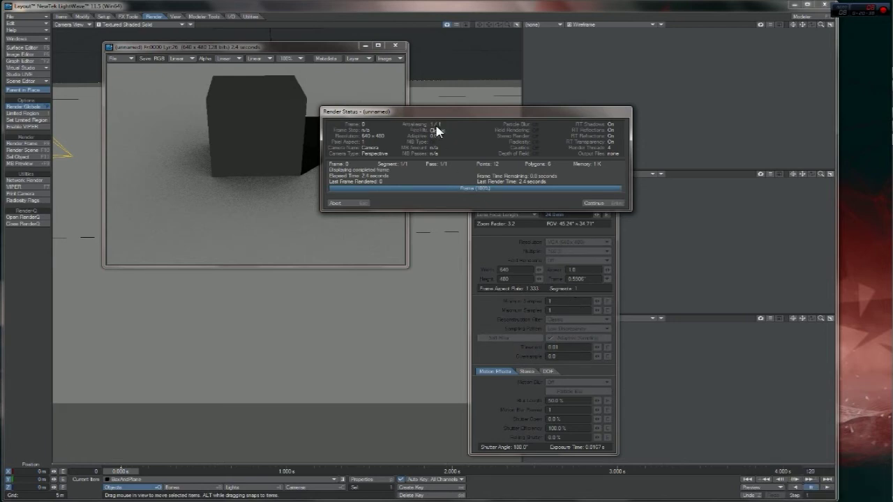
{"action": "left_click", "coordinate": [593, 204]}
- Disable the camera's Adaptive Sampling and render the current frame for comparison
{"action": "left_click", "coordinate": [574, 337]}
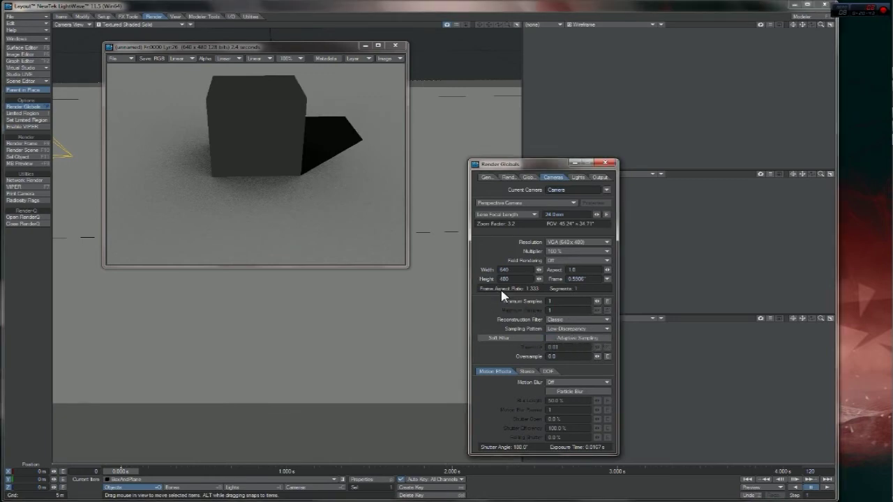
{"action": "key", "text": "F9"}
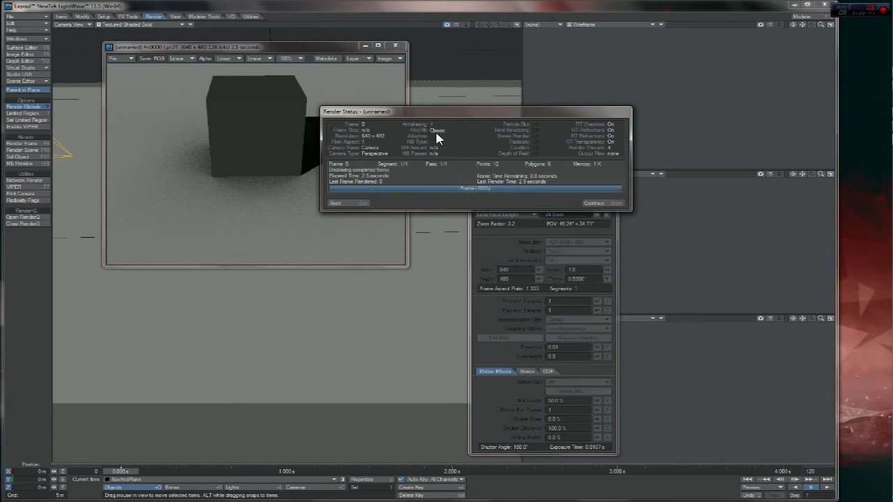
{"action": "left_click", "coordinate": [591, 204]}
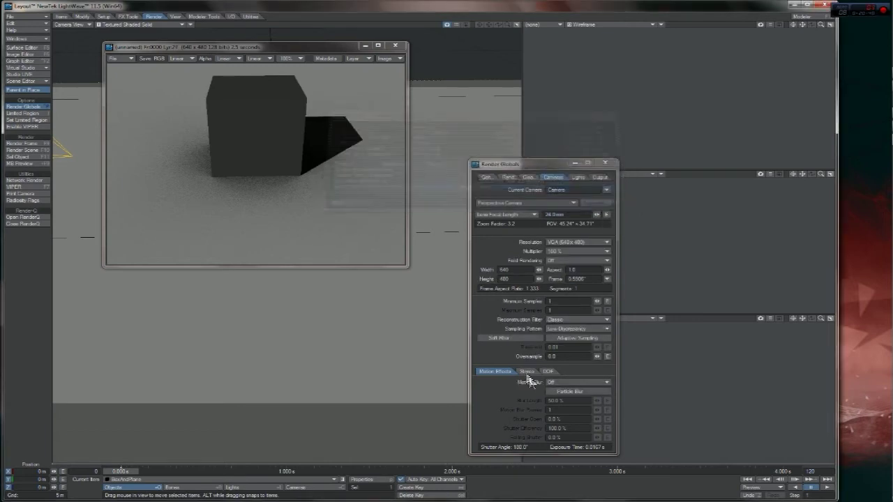
- Enable Adaptive Sampling, set the camera's Maximum Samples to 10 and render the current frame
{"action": "left_click", "coordinate": [572, 339]}
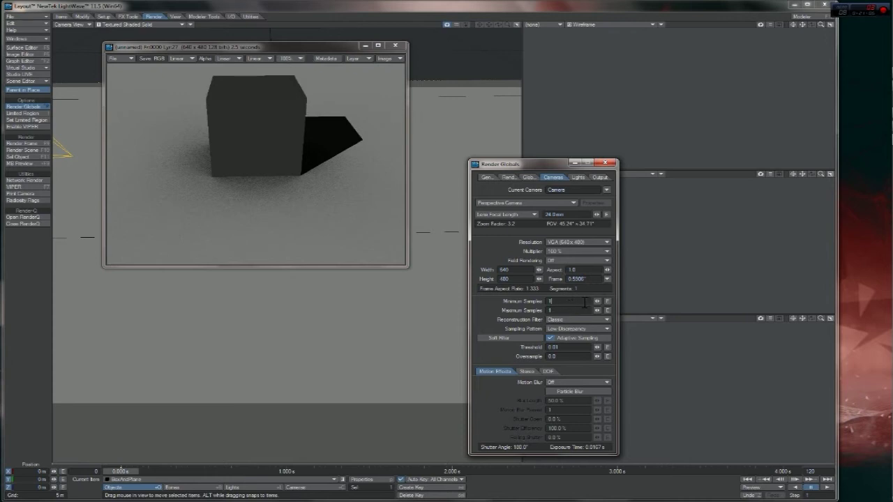
{"action": "left_click", "coordinate": [564, 312]}
{"action": "left_click_drag", "start_coordinate": [592, 313], "coordinate": [401, 291]}
{"action": "key", "text": "F9"}
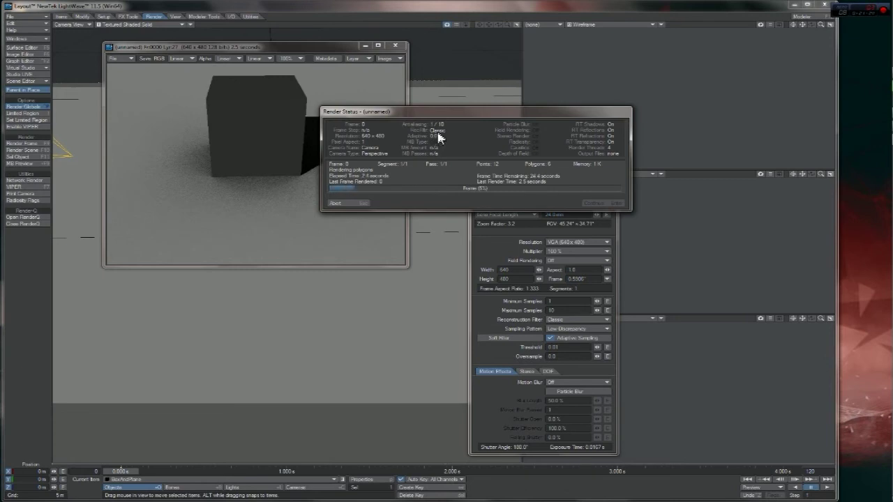
{"action": "left_click_drag", "start_coordinate": [433, 113], "coordinate": [527, 105]}
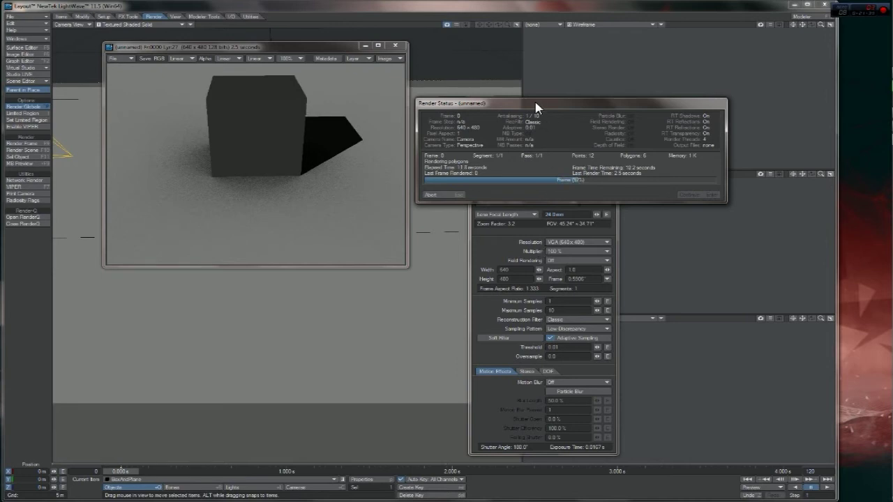
{"action": "left_click_drag", "start_coordinate": [535, 103], "coordinate": [553, 55]}
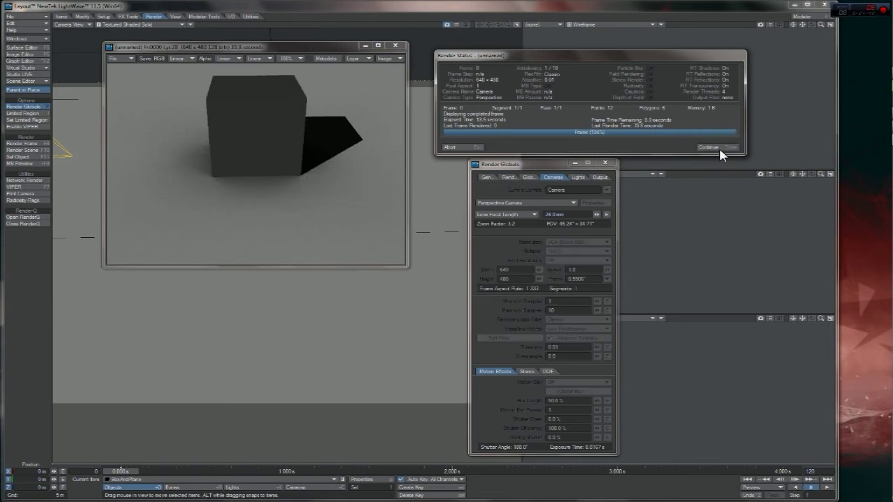
{"action": "left_click", "coordinate": [717, 148]}
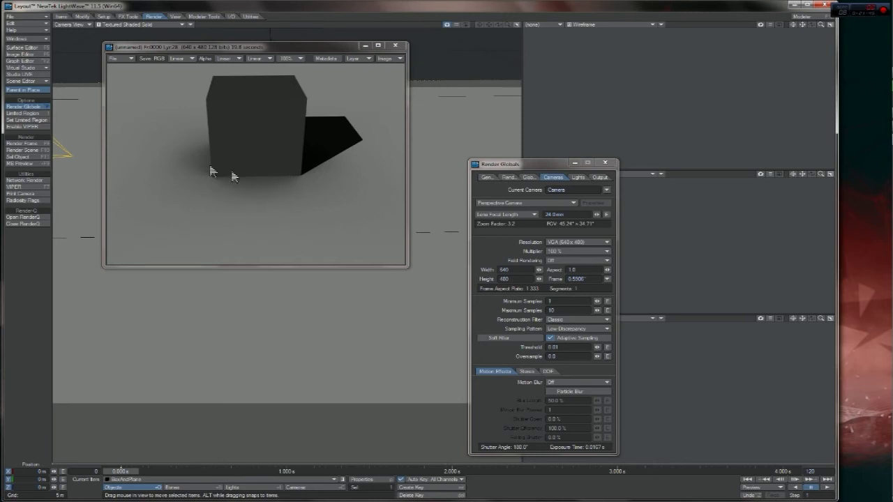
- Open the Surface Editor beside Render Globals and compare the Plane's occlusion Sample Rate with the camera's Maximum Samples
{"action": "left_click", "coordinate": [46, 48]}
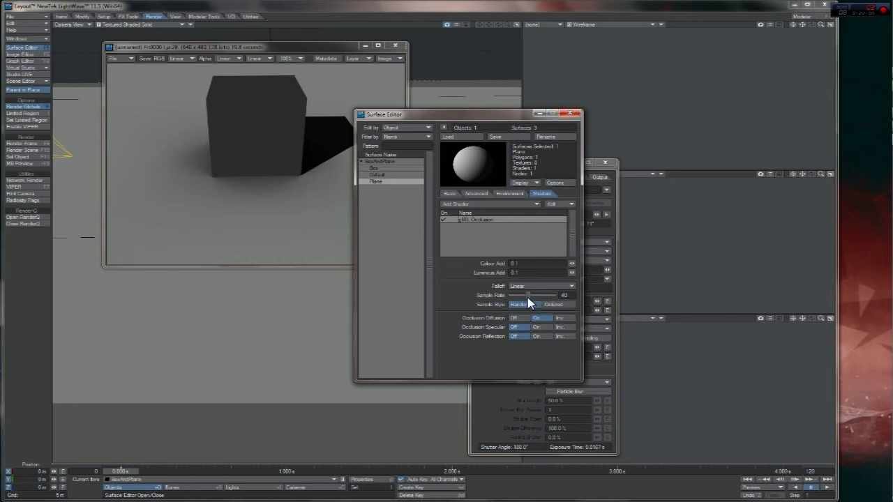
{"action": "left_click_drag", "start_coordinate": [488, 114], "coordinate": [393, 114]}
{"action": "left_click", "coordinate": [469, 295]}
{"action": "left_click", "coordinate": [575, 312]}
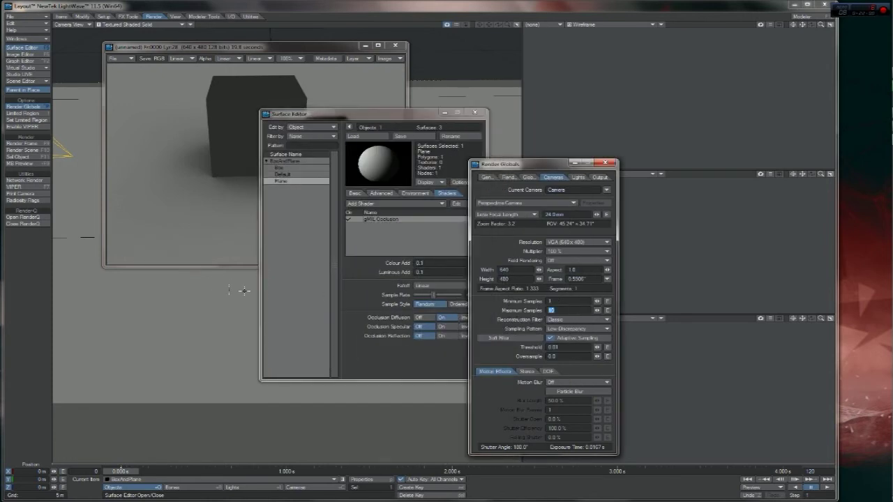
{"action": "left_click", "coordinate": [402, 305]}
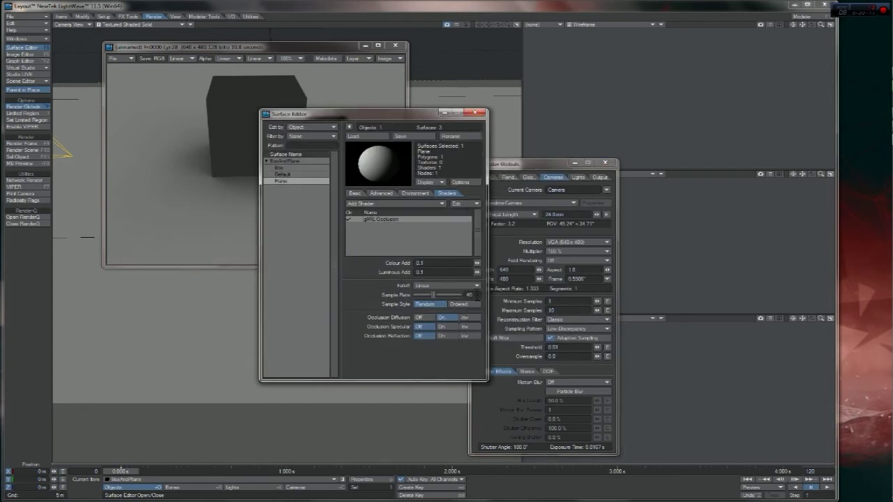
- Examine the occlusion shading and the box's edges in the render at 200% magnification and return to 100%
{"action": "left_click", "coordinate": [284, 59]}
{"action": "left_click", "coordinate": [293, 64]}
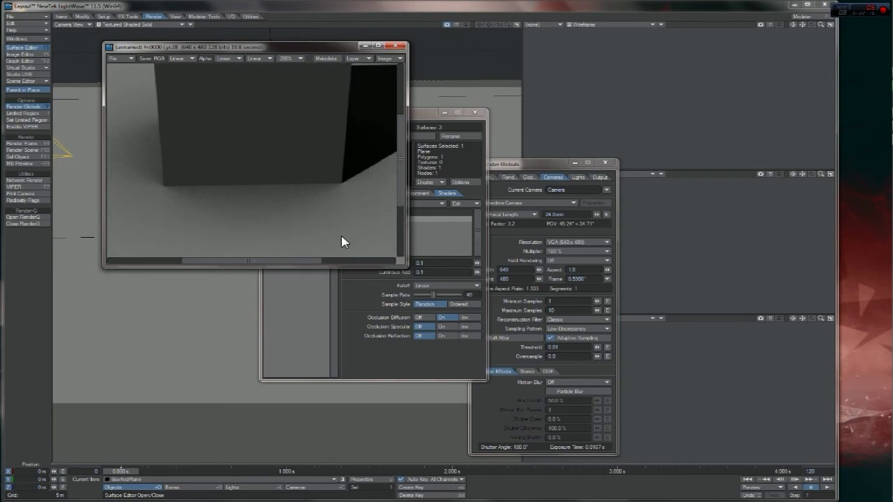
{"action": "left_click", "coordinate": [300, 58]}
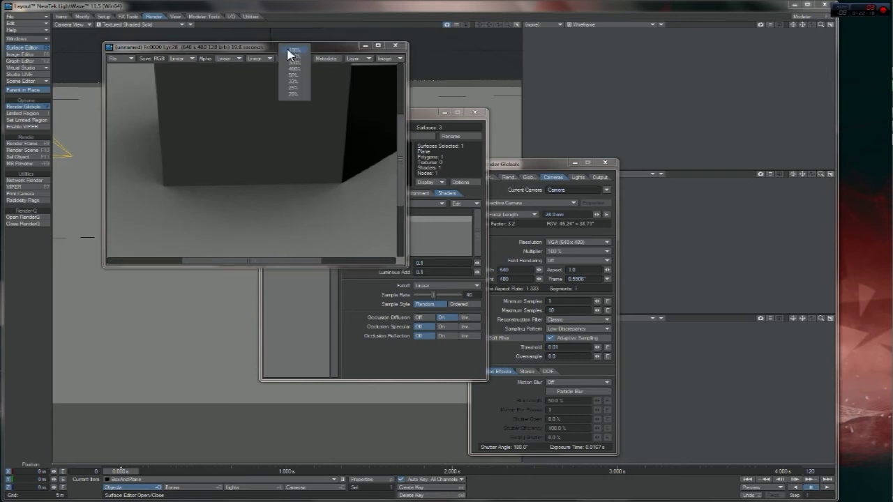
{"action": "left_click", "coordinate": [293, 56]}
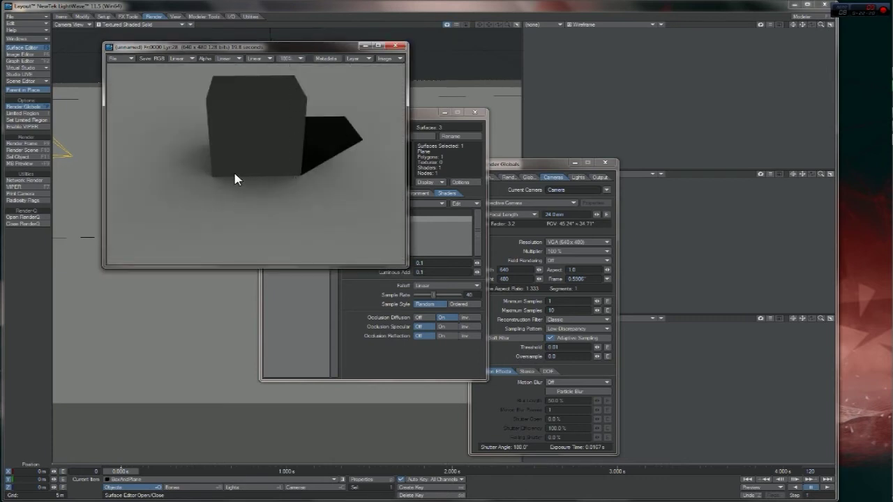
- Lower the Plane's gMIL Occlusion Sample Rate to 24, render the current frame and return the timeline to frame 0
{"action": "left_click", "coordinate": [382, 358]}
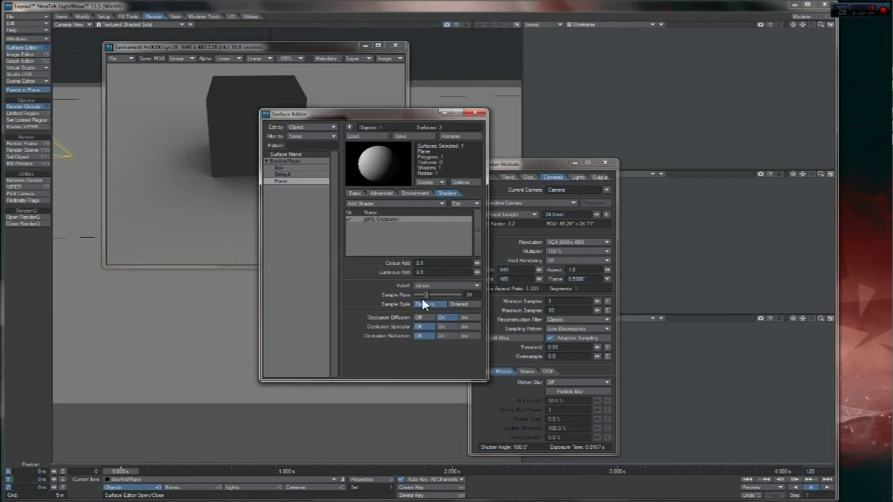
{"action": "key", "text": "F9"}
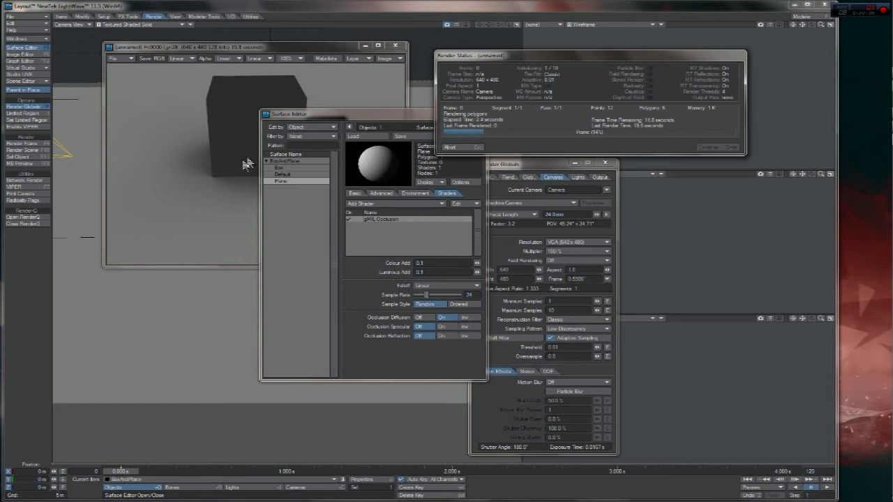
{"action": "left_click", "coordinate": [219, 147]}
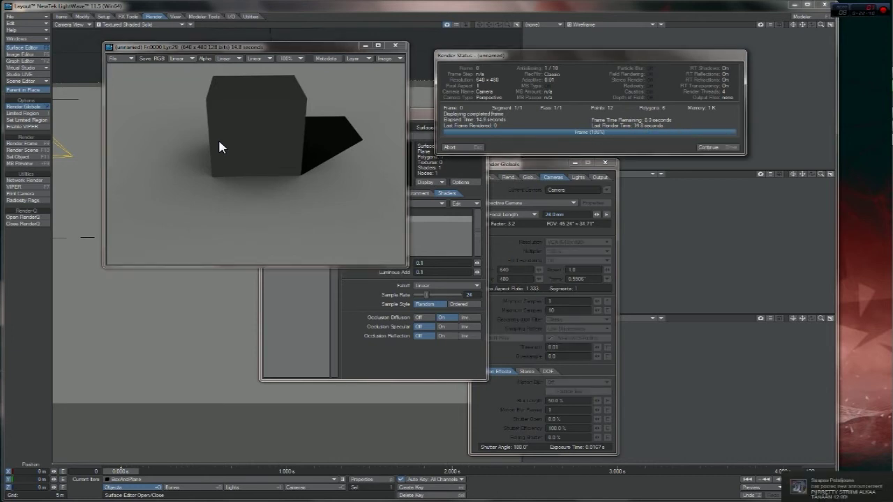
{"action": "key", "text": "Escape"}
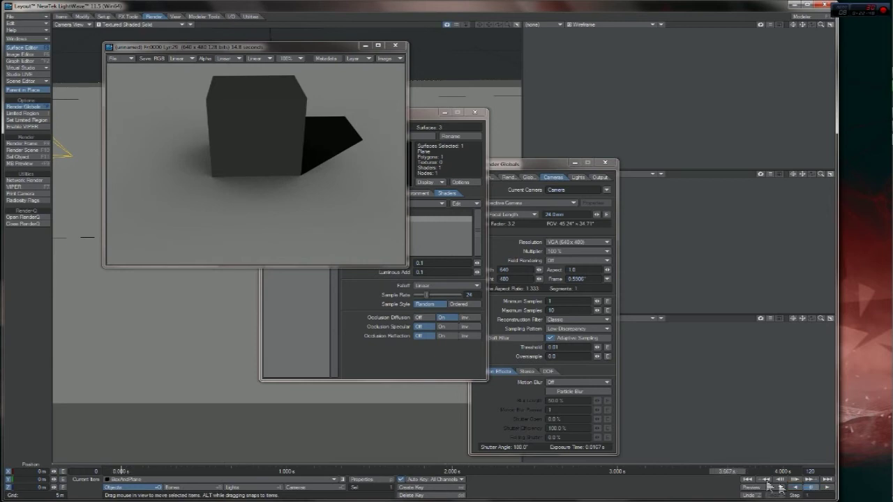
{"action": "left_click_drag", "start_coordinate": [717, 472], "coordinate": [112, 472]}
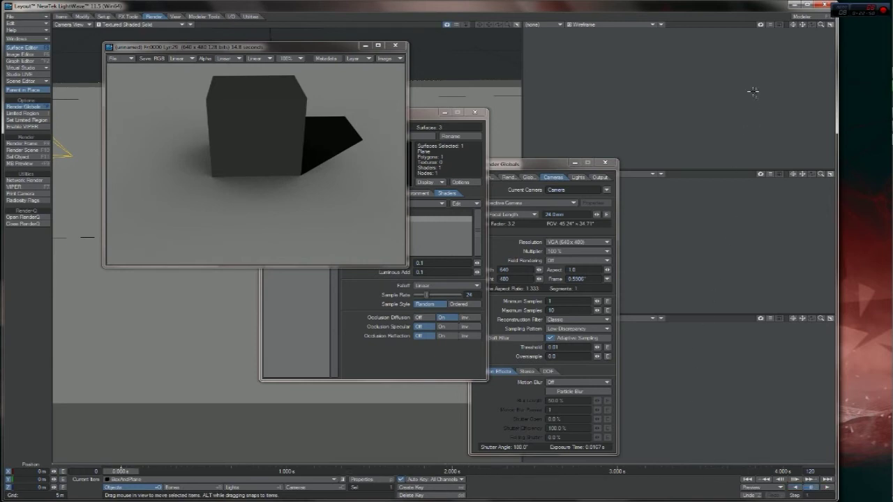
- Compare the occlusion shadows around the box in the last two renders
{"action": "left_click_drag", "start_coordinate": [277, 49], "coordinate": [311, 50]}
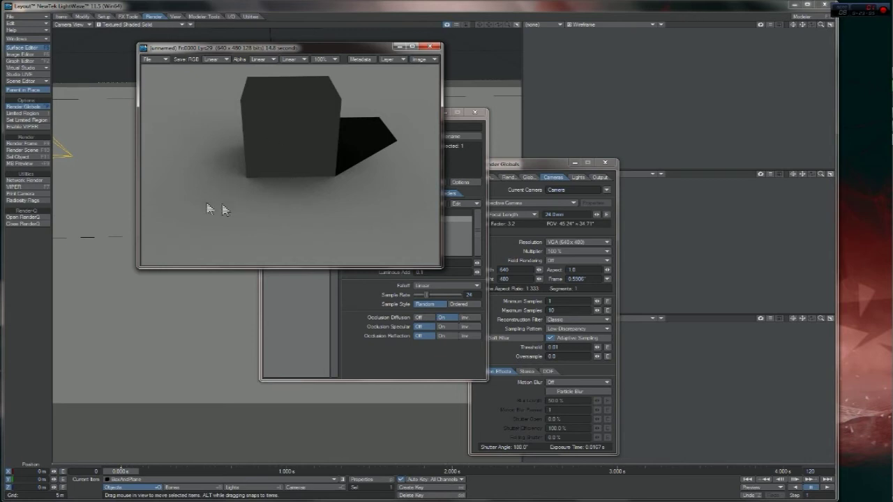
{"action": "left_click", "coordinate": [349, 313]}
{"action": "left_click", "coordinate": [245, 181]}
- Set the Plane's gMIL Occlusion Sample Rate back to 40
{"action": "left_click", "coordinate": [375, 336]}
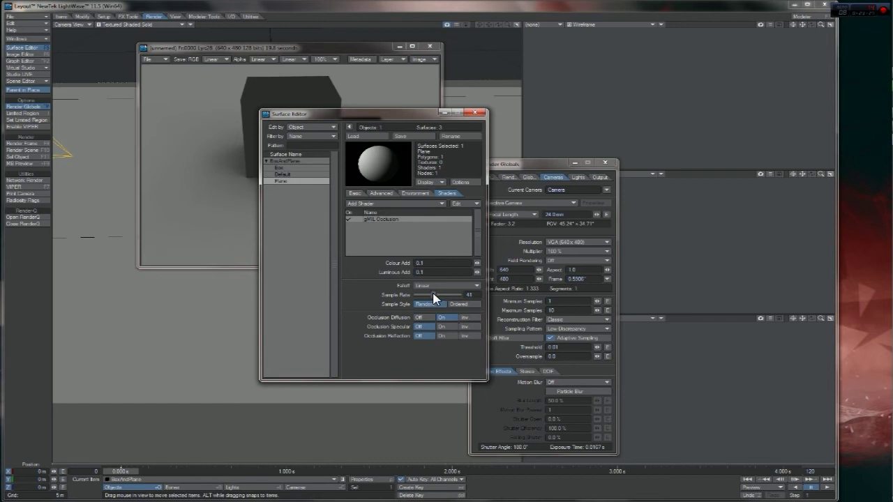
{"action": "left_click_drag", "start_coordinate": [433, 295], "coordinate": [433, 294]}
{"action": "left_click", "coordinate": [365, 48]}
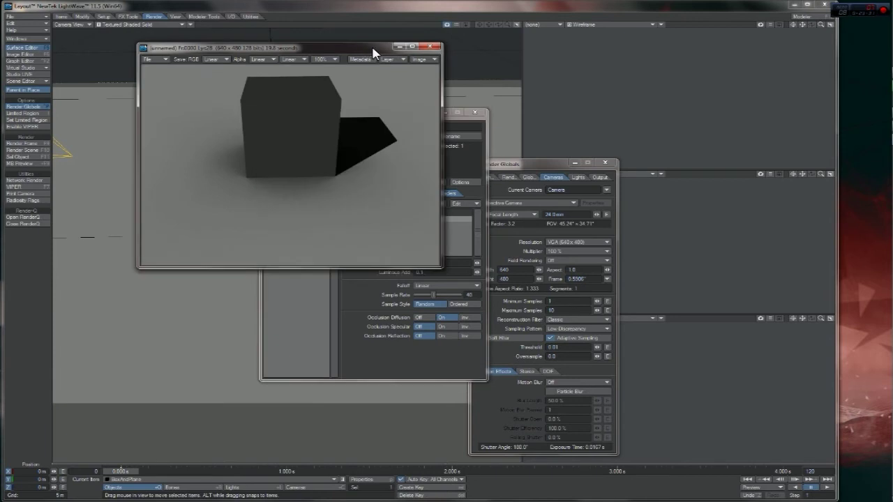
- Examine the antialiasing along the box's edges and cast shadow at 300% magnification, and return the render view to 100%
{"action": "left_click", "coordinate": [325, 59]}
{"action": "left_click", "coordinate": [328, 70]}
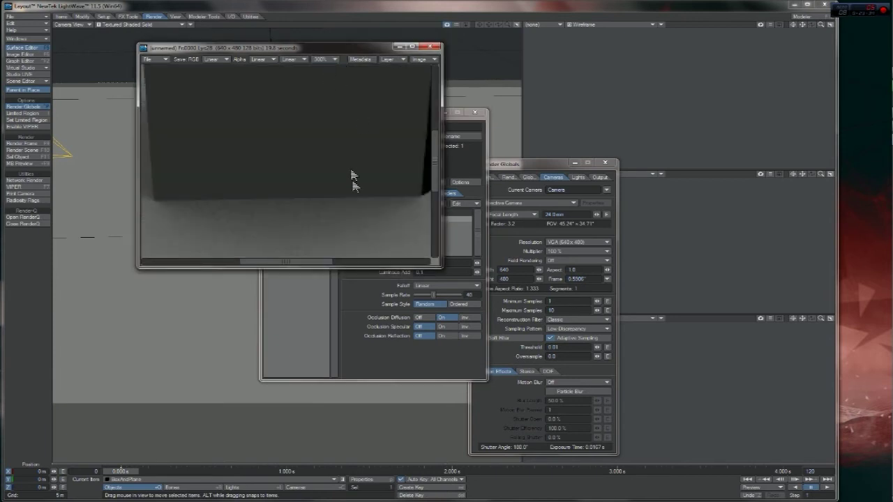
{"action": "left_click_drag", "start_coordinate": [432, 193], "coordinate": [434, 173]}
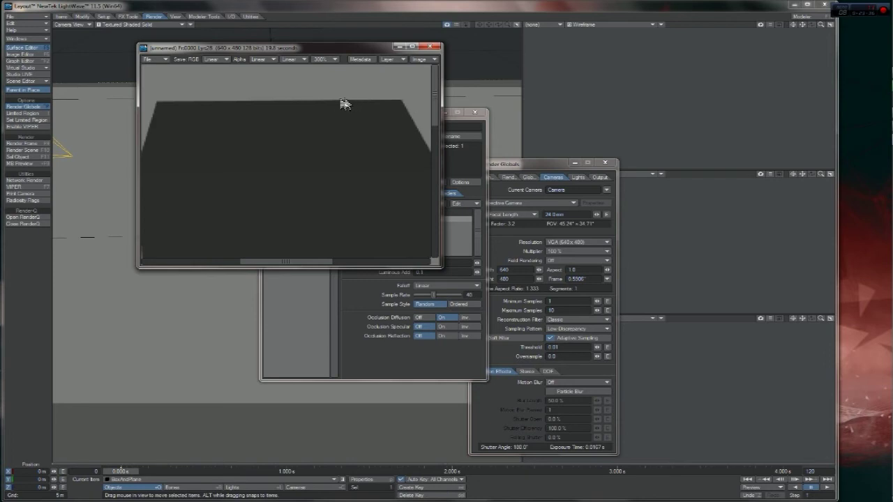
{"action": "left_click_drag", "start_coordinate": [283, 266], "coordinate": [410, 266]}
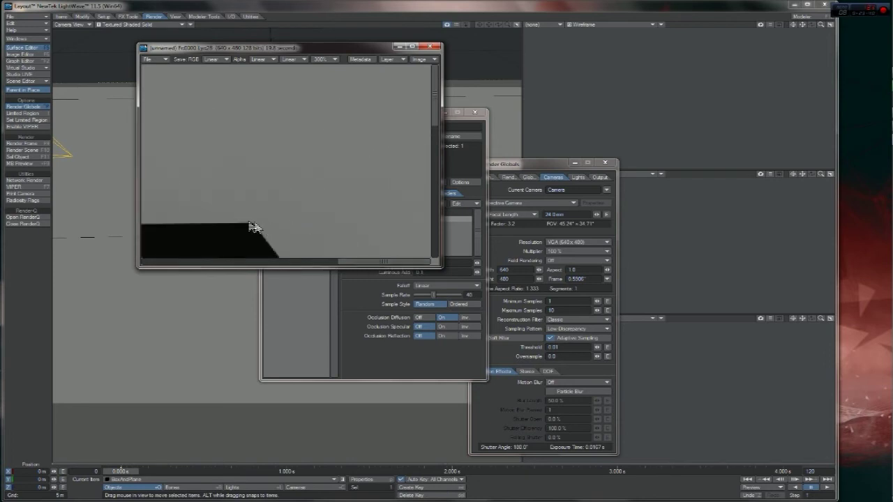
{"action": "left_click_drag", "start_coordinate": [429, 112], "coordinate": [436, 129]}
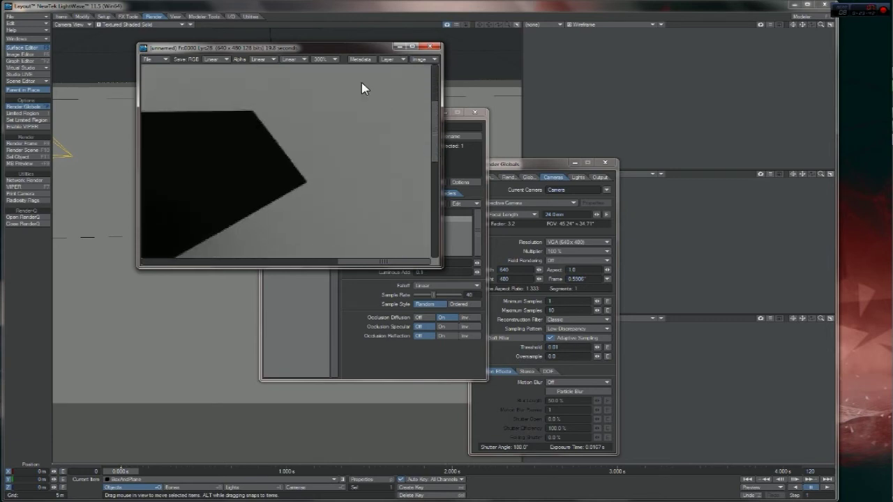
{"action": "left_click", "coordinate": [325, 59]}
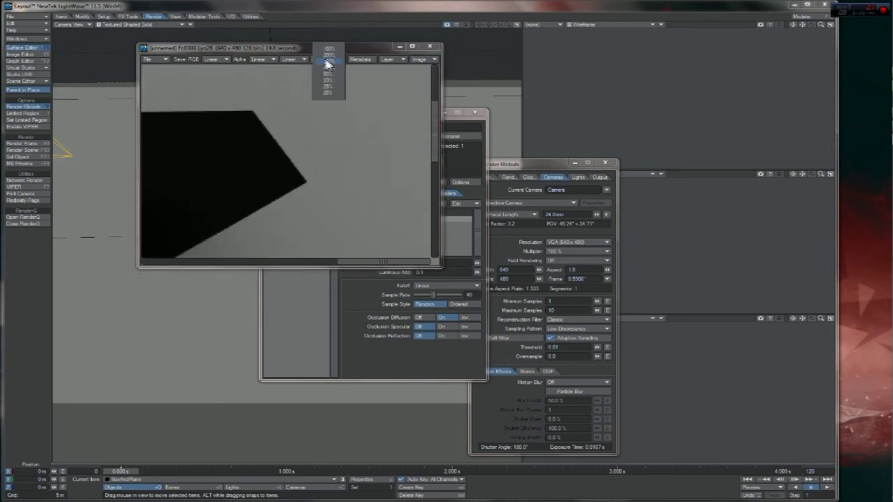
{"action": "left_click", "coordinate": [333, 54]}
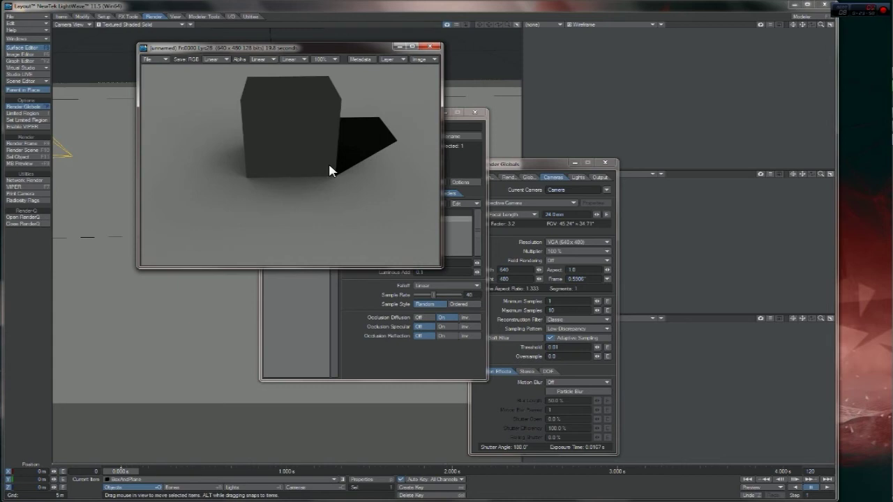
{"action": "left_click", "coordinate": [354, 312]}
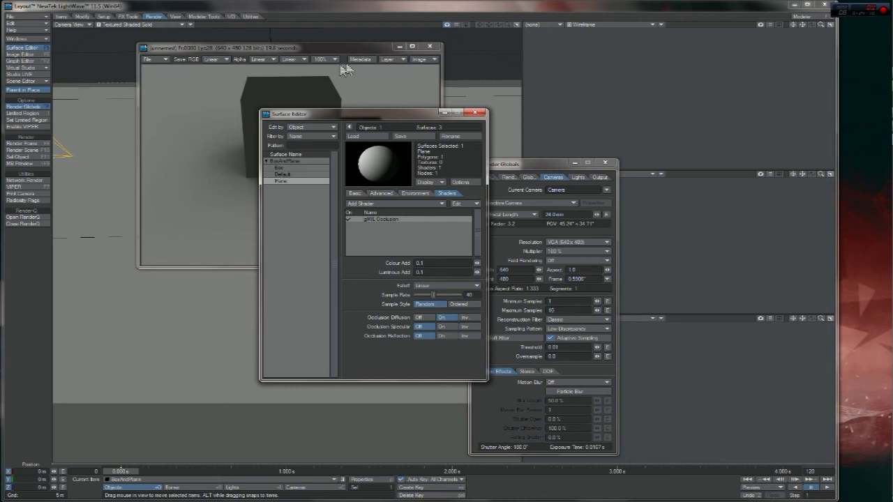
- Set the camera's Reconstruction Filter to Gaussian (Soft)
{"action": "left_click", "coordinate": [284, 51]}
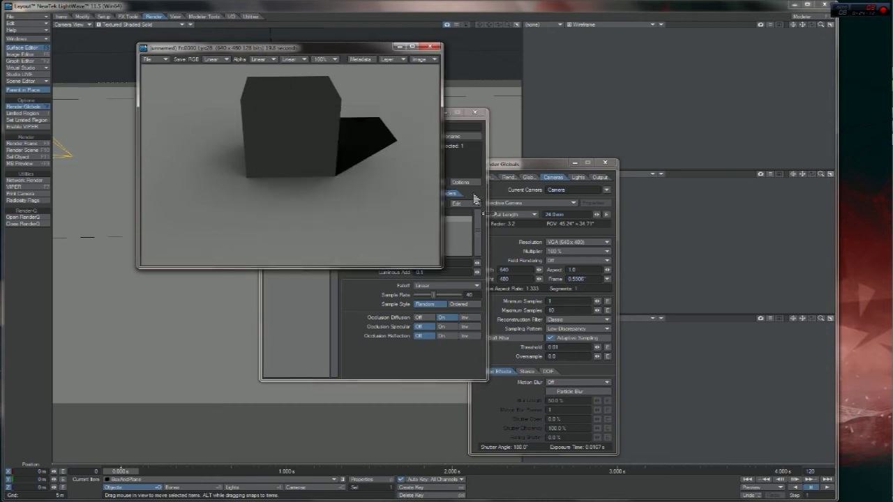
{"action": "left_click", "coordinate": [528, 325]}
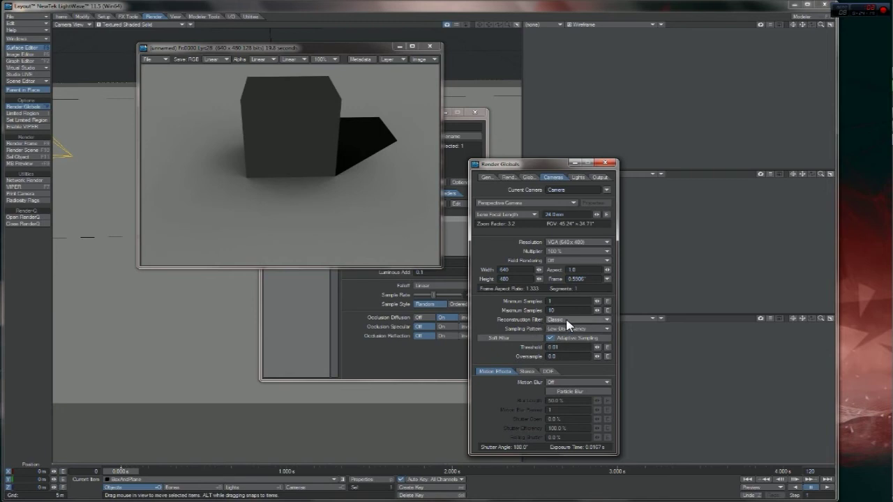
{"action": "left_click", "coordinate": [570, 320]}
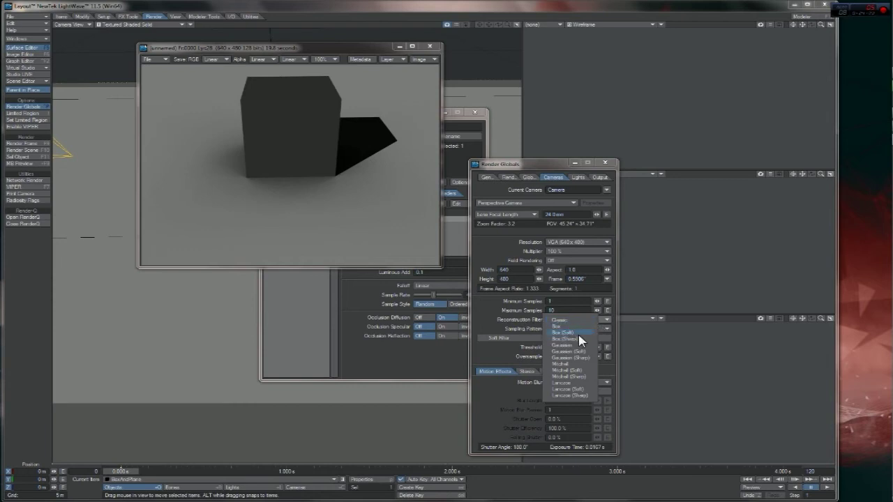
{"action": "left_click", "coordinate": [576, 352]}
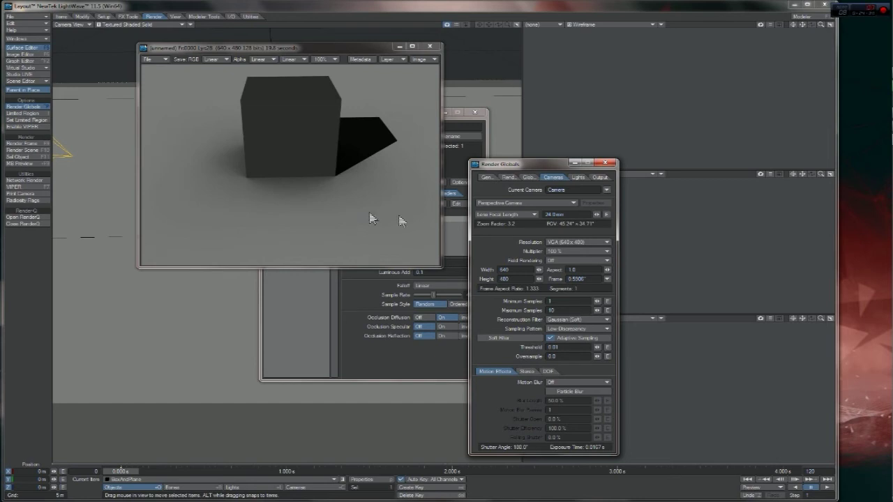
- Try the Mitchell (Sharp) reconstruction filter, return to Gaussian (Soft), and keep the Low Discrepancy sampling pattern
{"action": "left_click", "coordinate": [581, 319]}
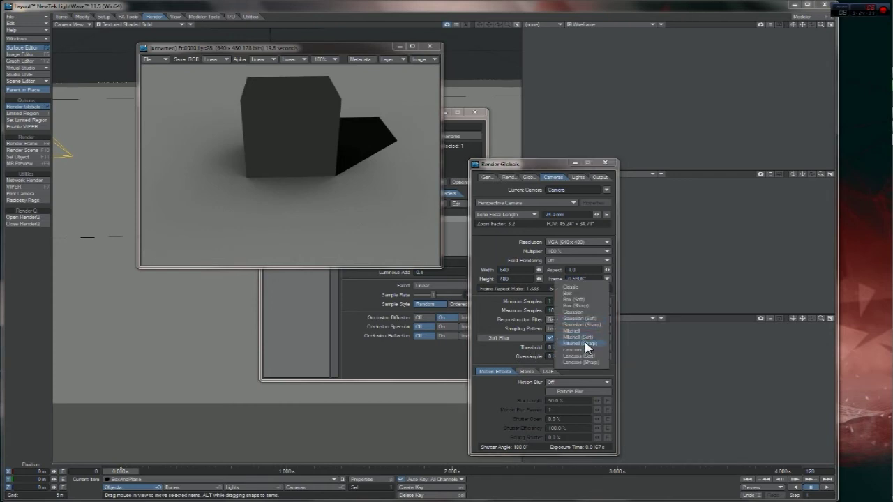
{"action": "left_click", "coordinate": [588, 345]}
{"action": "left_click", "coordinate": [569, 318]}
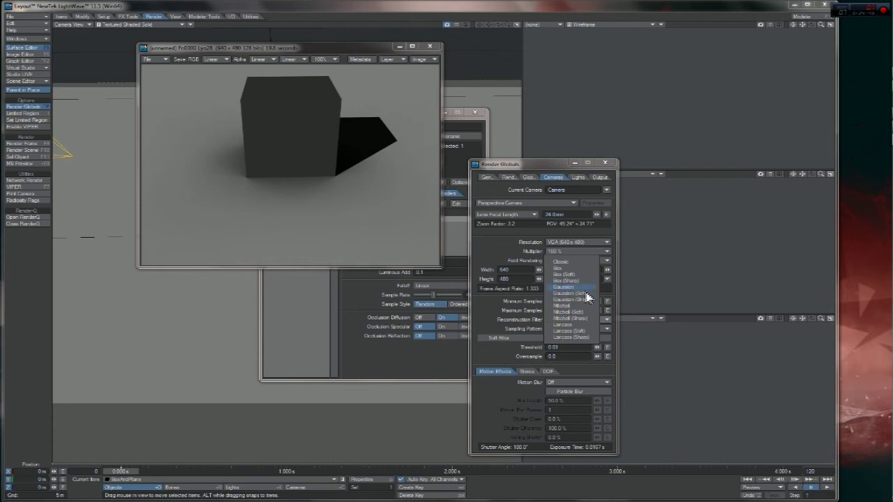
{"action": "left_click", "coordinate": [568, 292]}
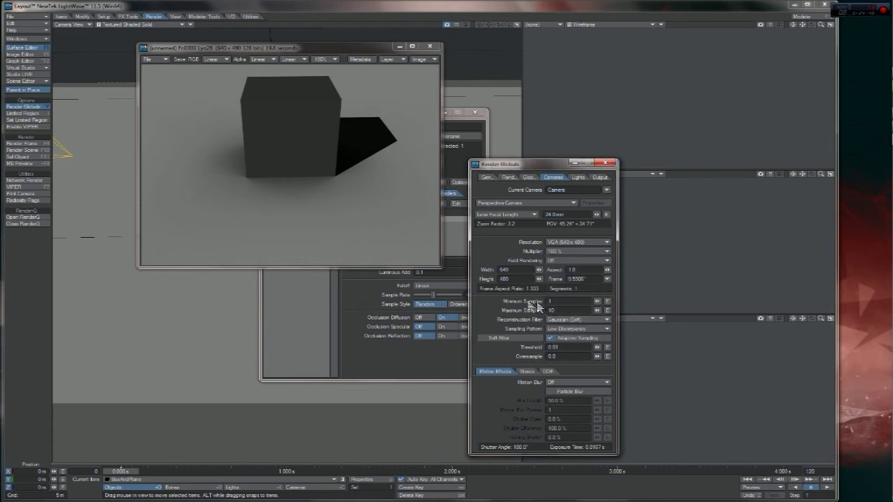
{"action": "left_click", "coordinate": [584, 328]}
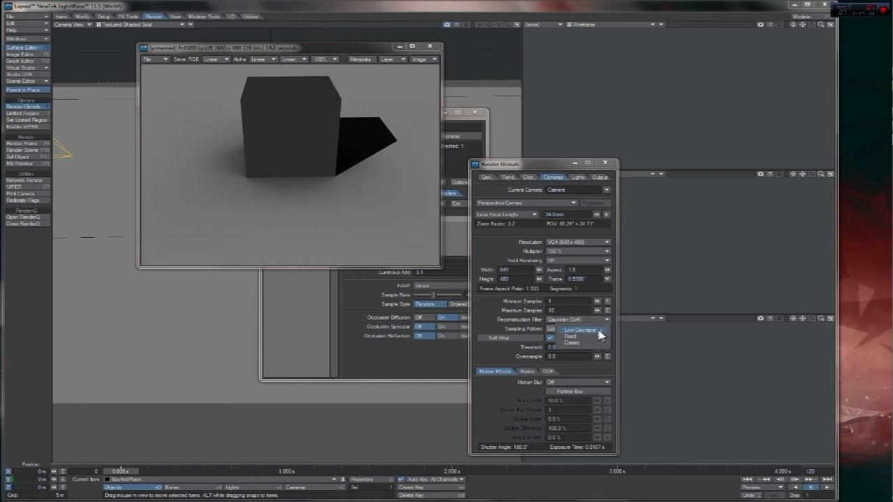
{"action": "left_click", "coordinate": [576, 330]}
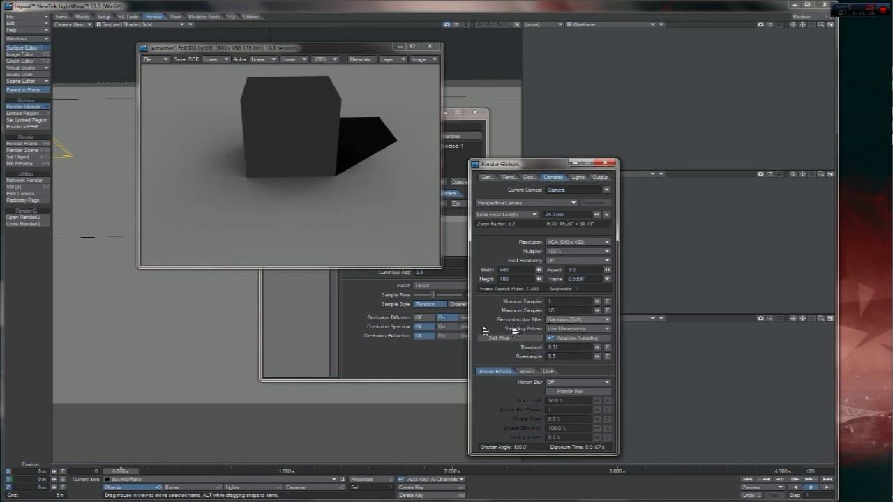
- Set the camera's Maximum Samples to 5 and render the current frame
{"action": "left_click_drag", "start_coordinate": [317, 51], "coordinate": [362, 116]}
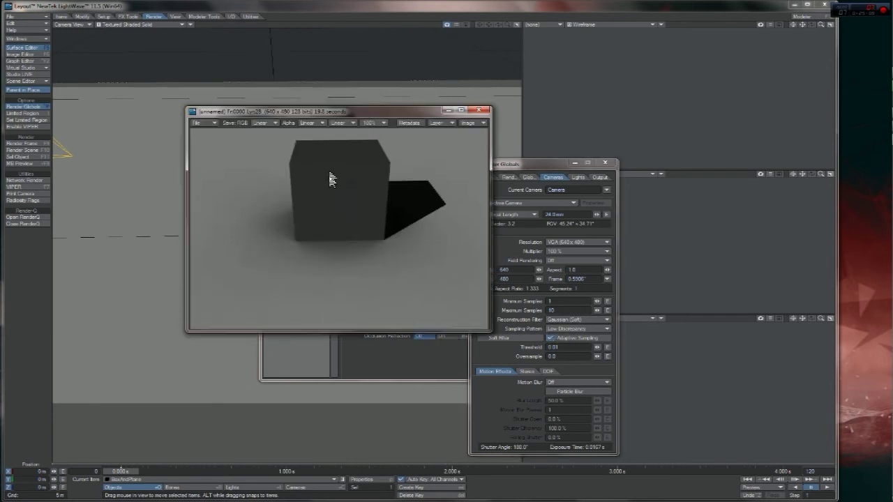
{"action": "left_click", "coordinate": [597, 311]}
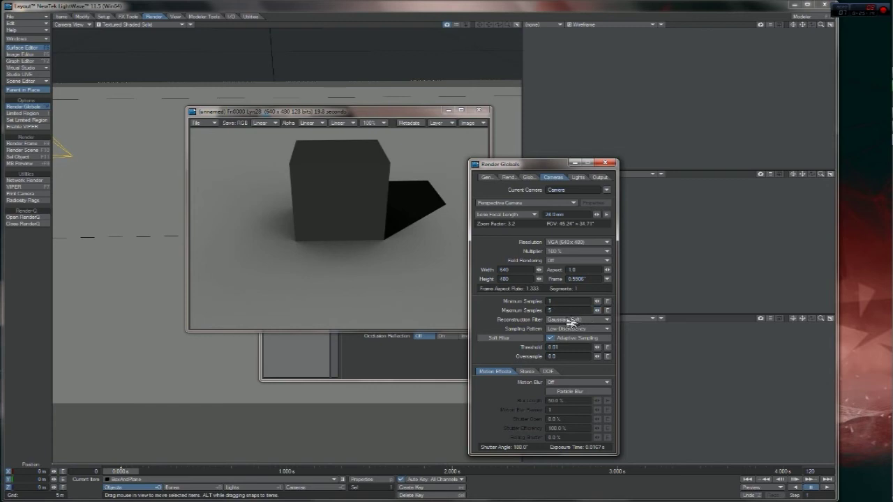
{"action": "left_click_drag", "start_coordinate": [560, 311], "coordinate": [423, 313]}
{"action": "key", "text": "Return"}
{"action": "key", "text": "F9"}
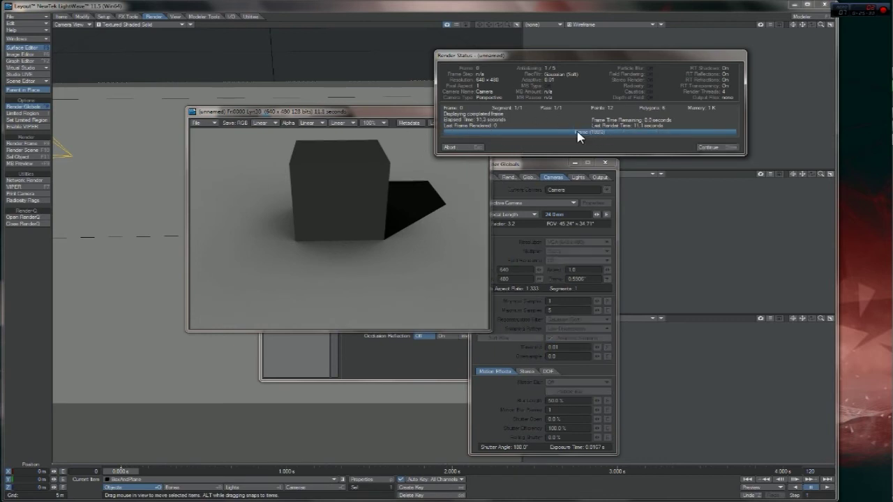
{"action": "left_click", "coordinate": [708, 147]}
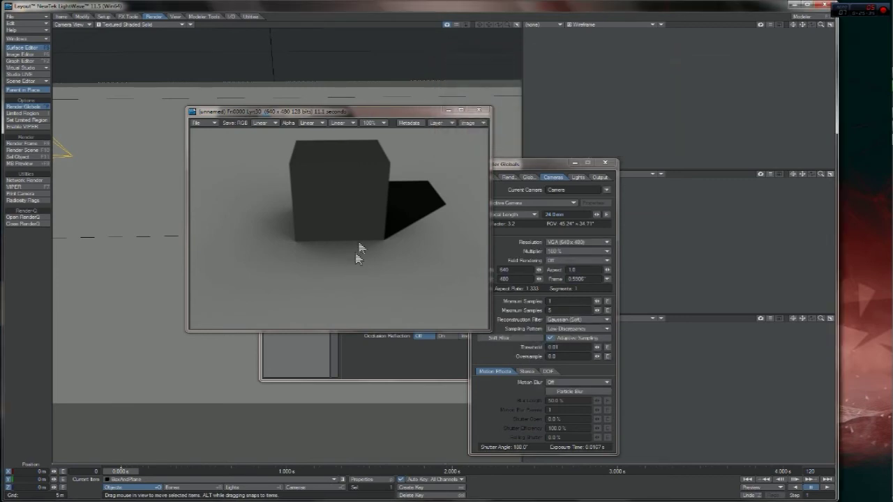
- Minimize the Surface Editor and reposition the render window over the viewport to inspect the box and its shadow
{"action": "left_click_drag", "start_coordinate": [359, 114], "coordinate": [318, 105]}
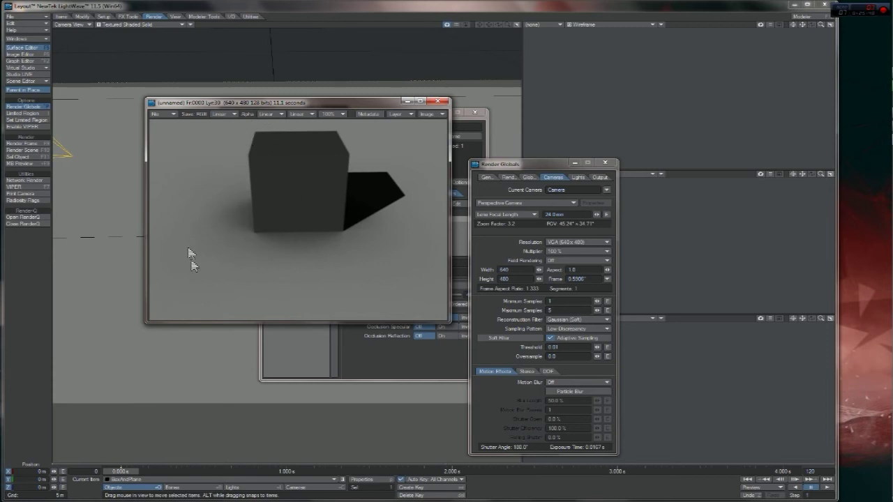
{"action": "left_click_drag", "start_coordinate": [305, 104], "coordinate": [254, 102]}
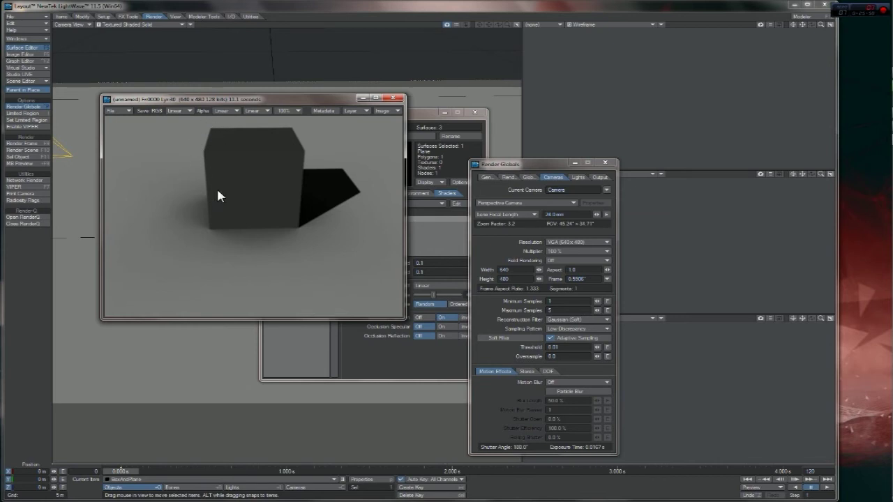
{"action": "left_click", "coordinate": [516, 311]}
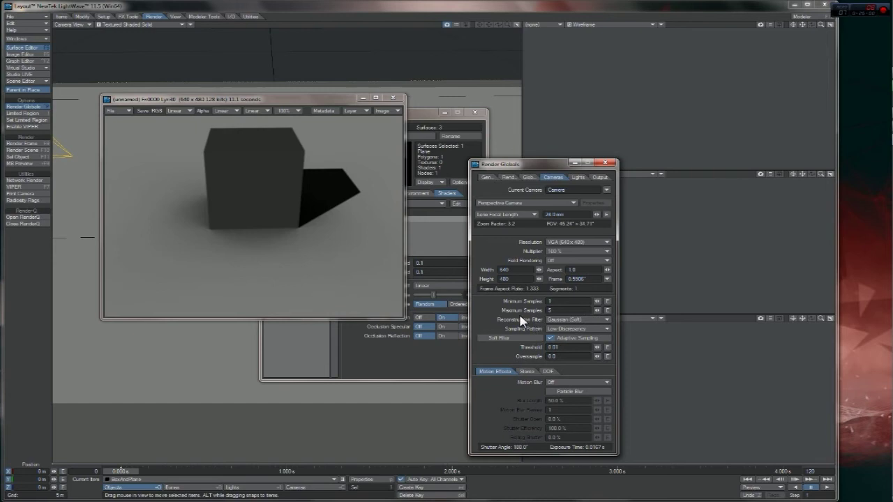
{"action": "left_click", "coordinate": [441, 356]}
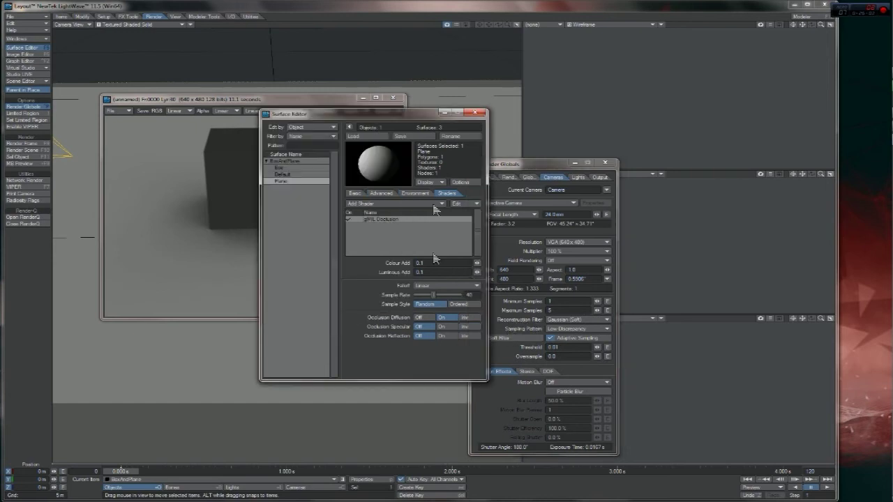
{"action": "left_click", "coordinate": [444, 112]}
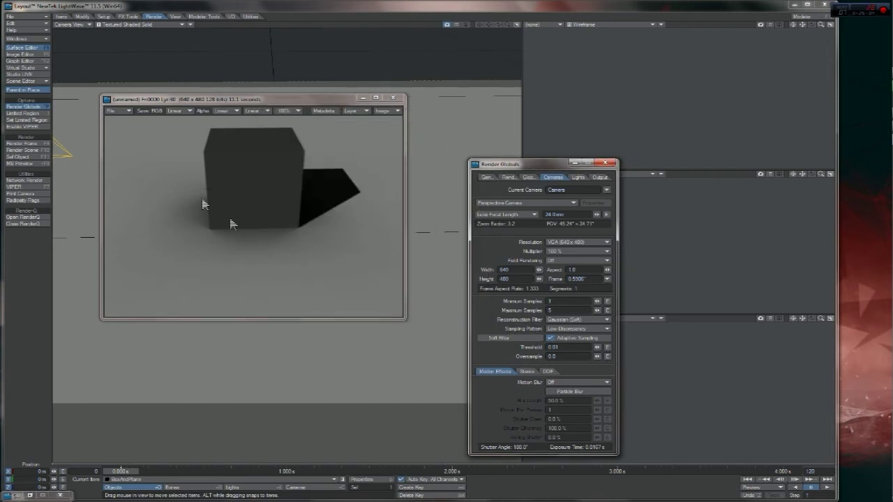
{"action": "left_click_drag", "start_coordinate": [275, 100], "coordinate": [399, 101]}
- Try the Box (Soft) reconstruction filter and switch back to Gaussian (Soft)
{"action": "left_click", "coordinate": [504, 352]}
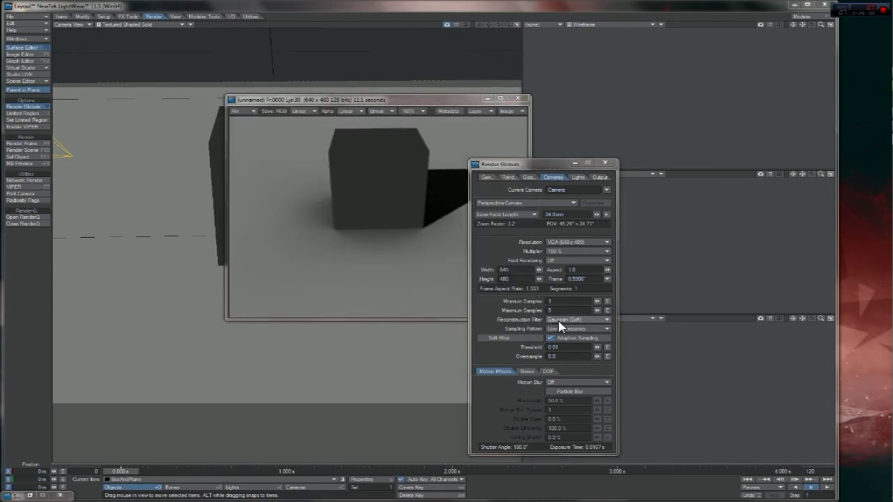
{"action": "left_click", "coordinate": [558, 320]}
{"action": "left_click", "coordinate": [564, 304]}
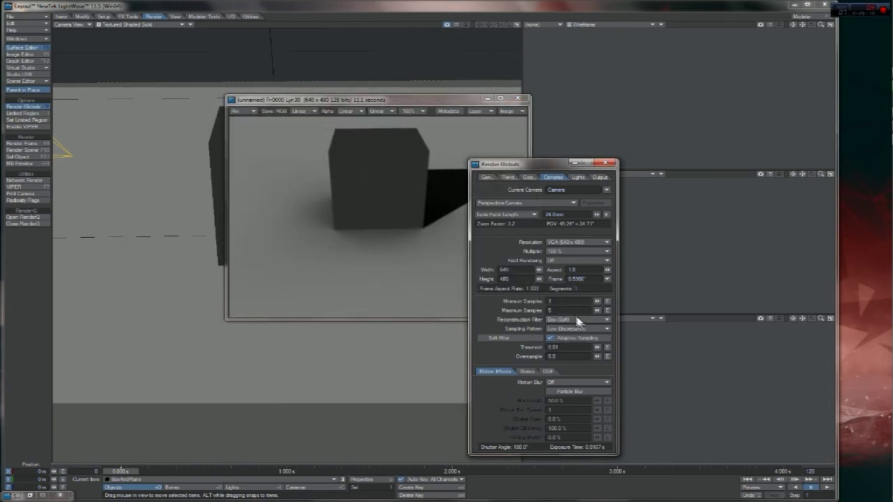
{"action": "left_click", "coordinate": [584, 320]}
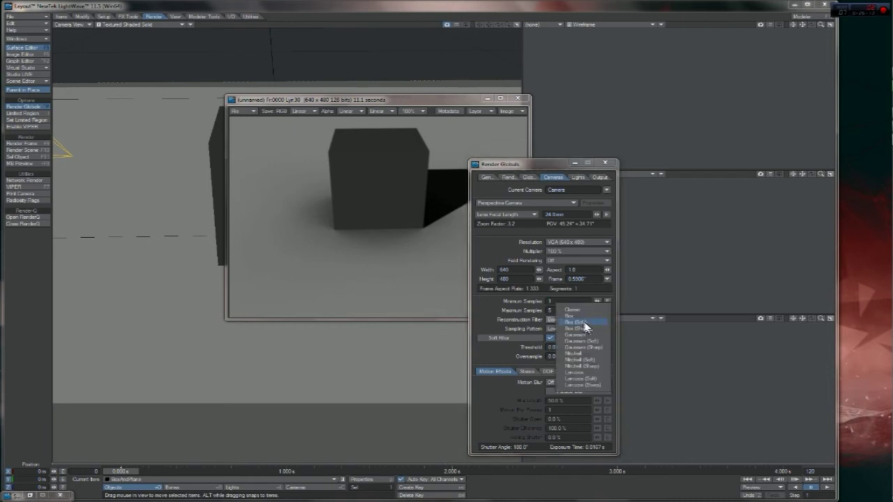
{"action": "left_click", "coordinate": [579, 339]}
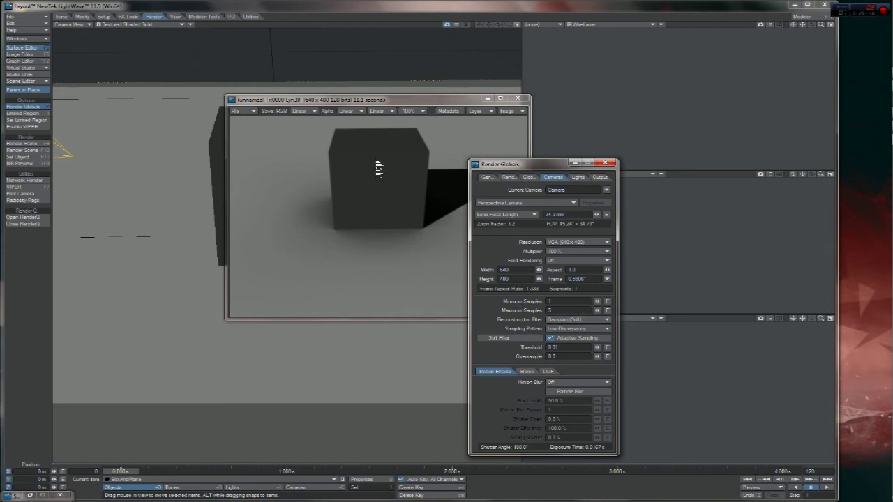
- Set the camera's Reconstruction Filter to Box (Soft) and render the current frame
{"action": "left_click", "coordinate": [562, 322]}
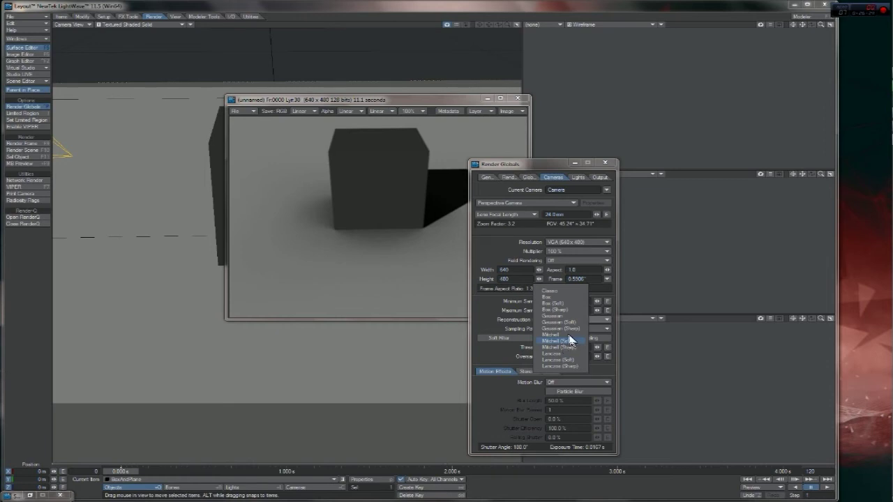
{"action": "left_click", "coordinate": [555, 303]}
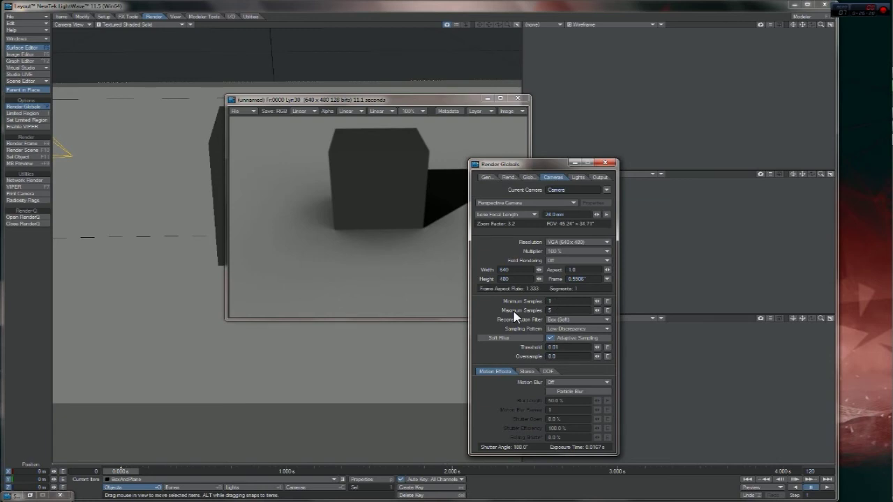
{"action": "key", "text": "F9"}
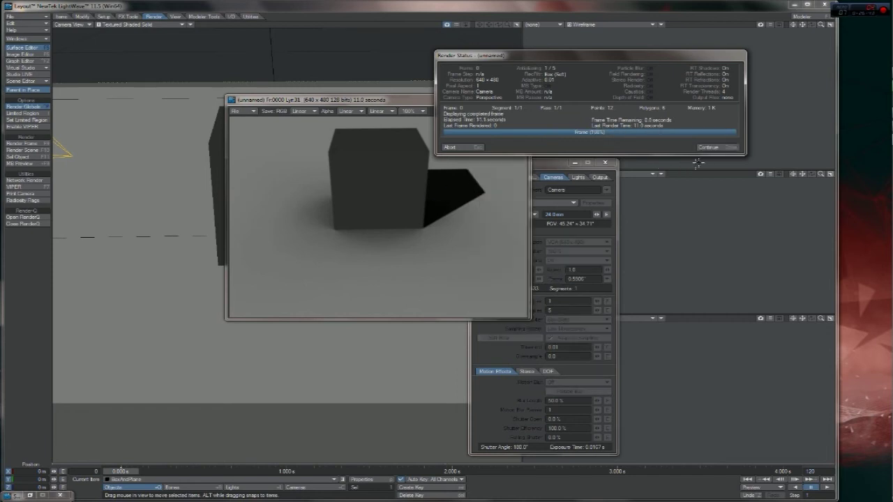
{"action": "left_click", "coordinate": [713, 153]}
- Compare the box's edges in the Box (Soft) and Gaussian (Soft) renders at 200% magnification
{"action": "left_click_drag", "start_coordinate": [388, 104], "coordinate": [374, 107]}
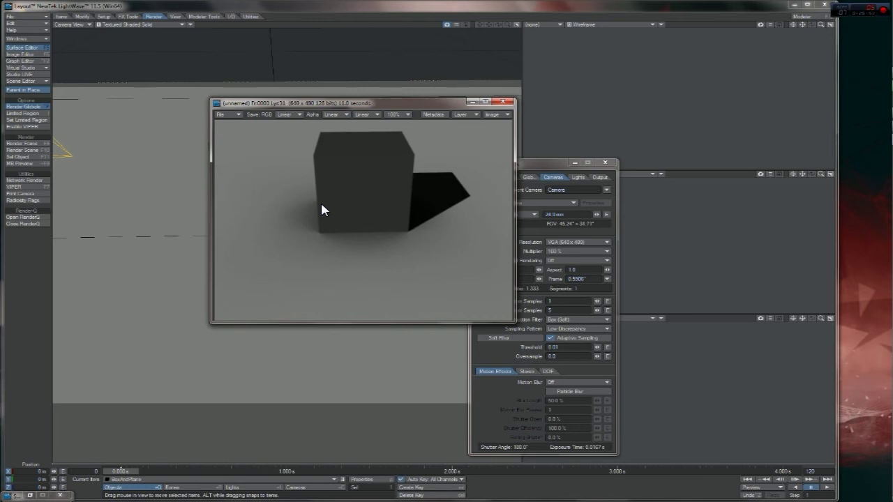
{"action": "left_click", "coordinate": [401, 114]}
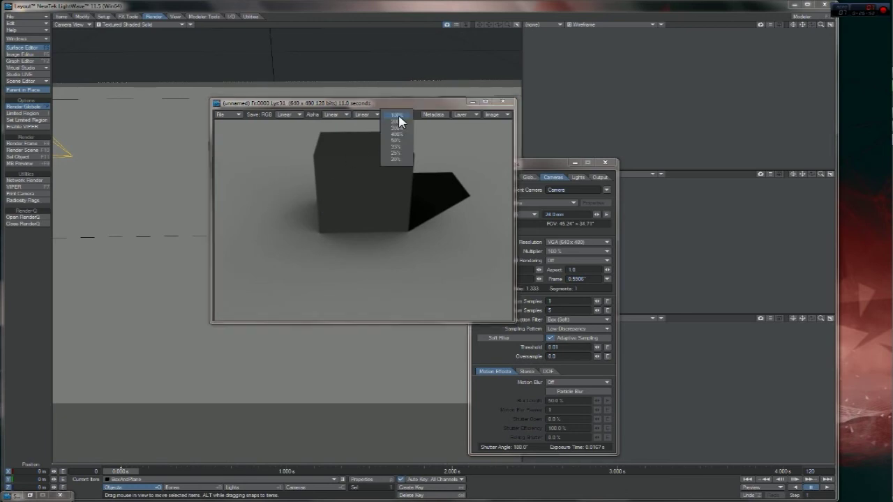
{"action": "left_click", "coordinate": [403, 122]}
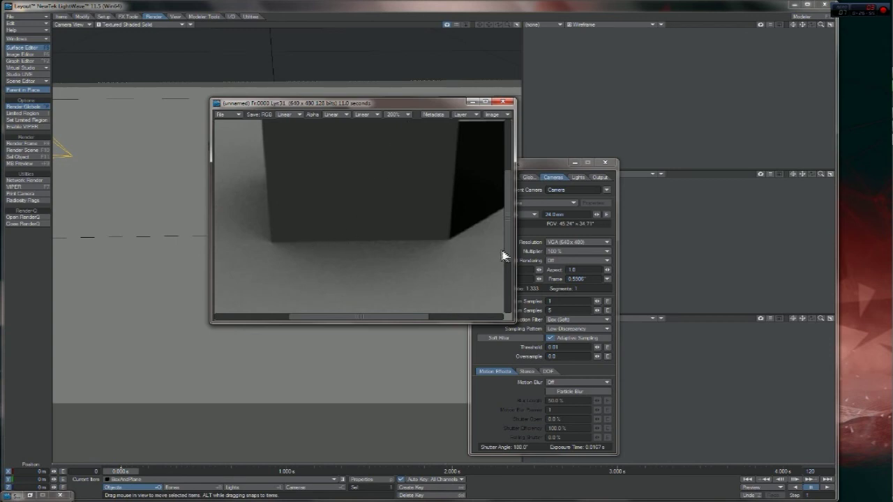
{"action": "scroll", "coordinate": [500, 222], "scroll_direction": "up", "scroll_amount": 3}
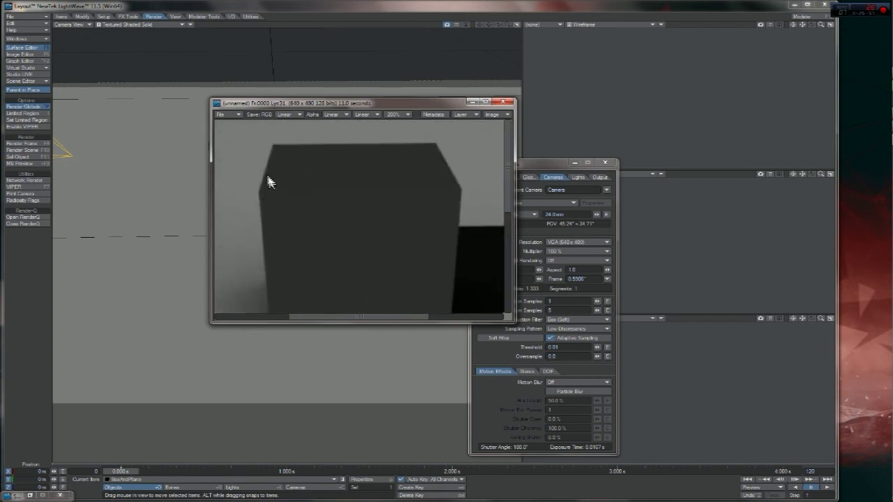
{"action": "left_click_drag", "start_coordinate": [321, 104], "coordinate": [312, 111]}
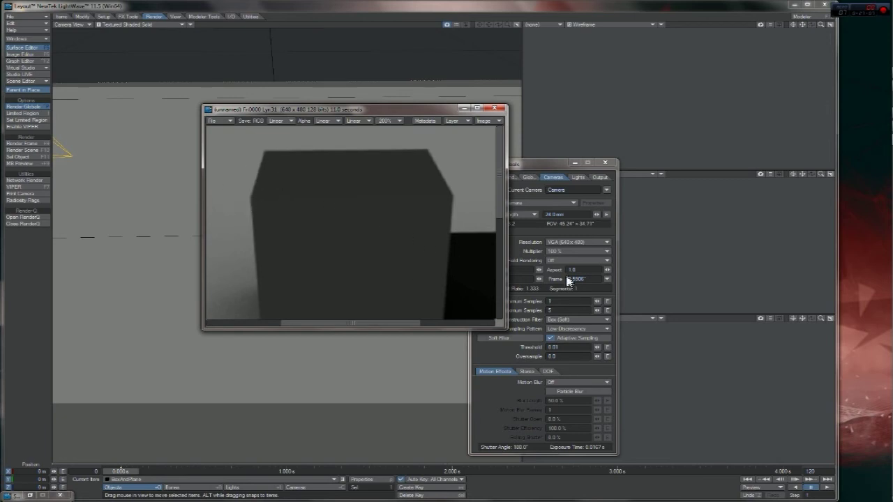
{"action": "left_click", "coordinate": [566, 320]}
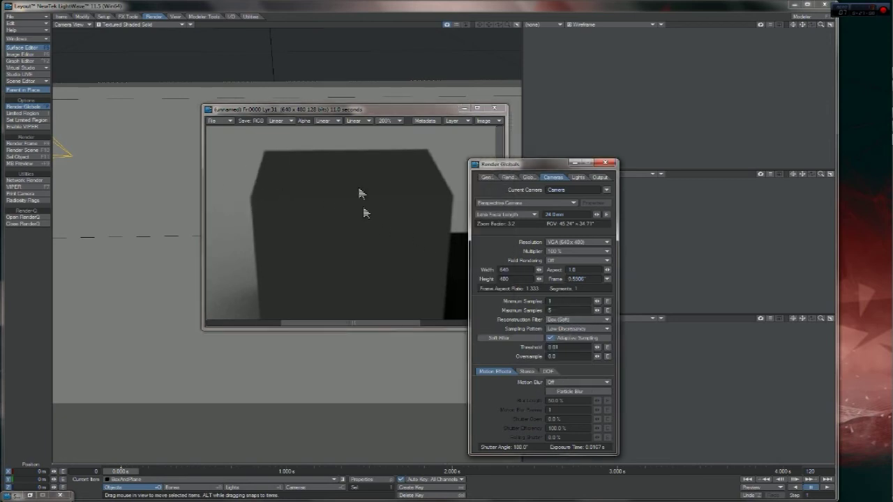
{"action": "left_click", "coordinate": [326, 117]}
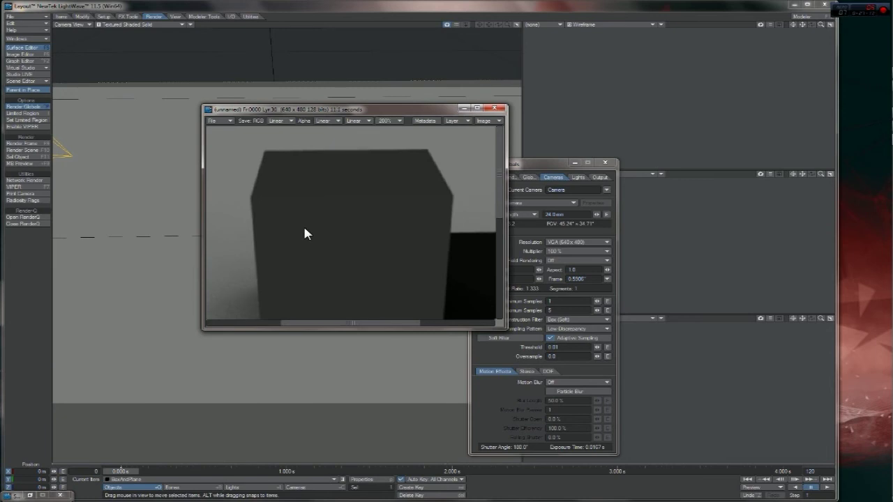
{"action": "left_click", "coordinate": [580, 319]}
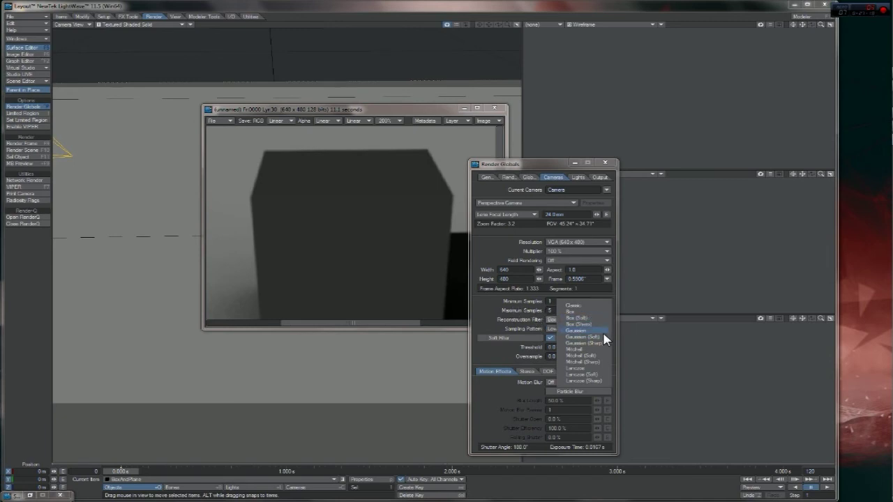
{"action": "left_click", "coordinate": [517, 319]}
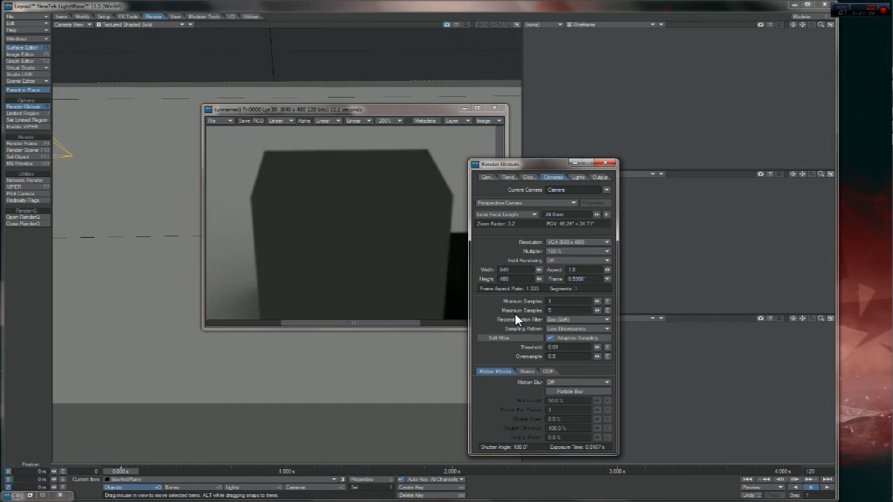
{"action": "left_click", "coordinate": [387, 146]}
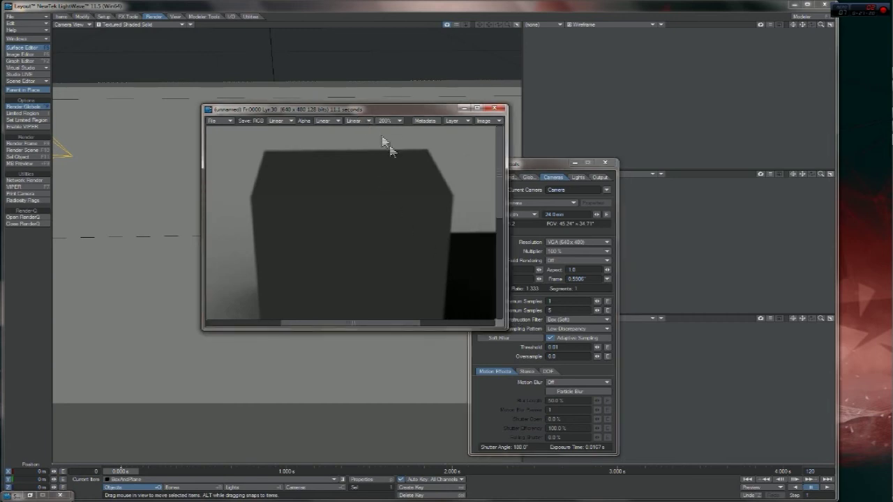
- Return the render view to 100% magnification and bring the Render Globals window to the front
{"action": "left_click", "coordinate": [387, 124]}
{"action": "left_click", "coordinate": [383, 116]}
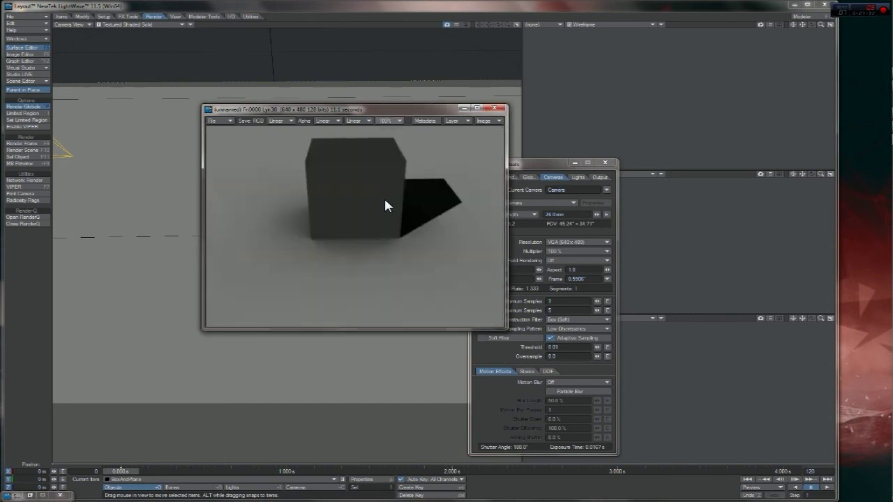
{"action": "left_click", "coordinate": [528, 316]}
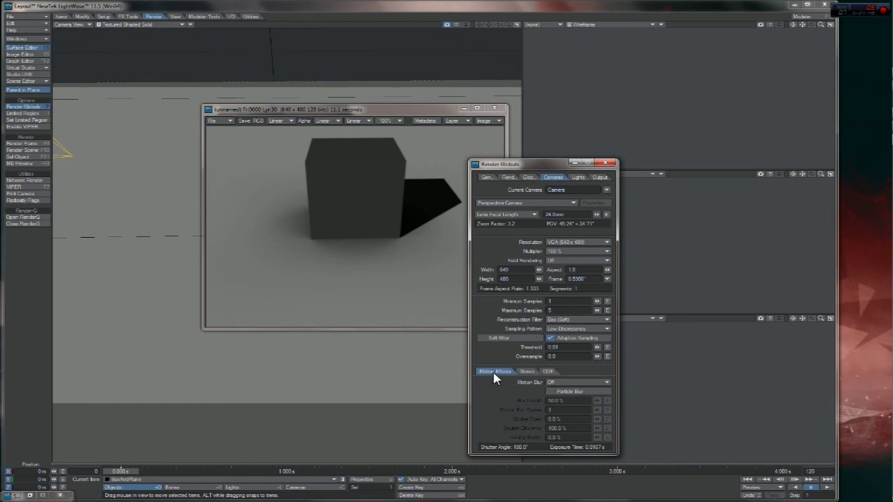
- Review the camera's Motion Blur modes and Reconstruction Filter options without changing either setting
{"action": "left_click", "coordinate": [552, 384]}
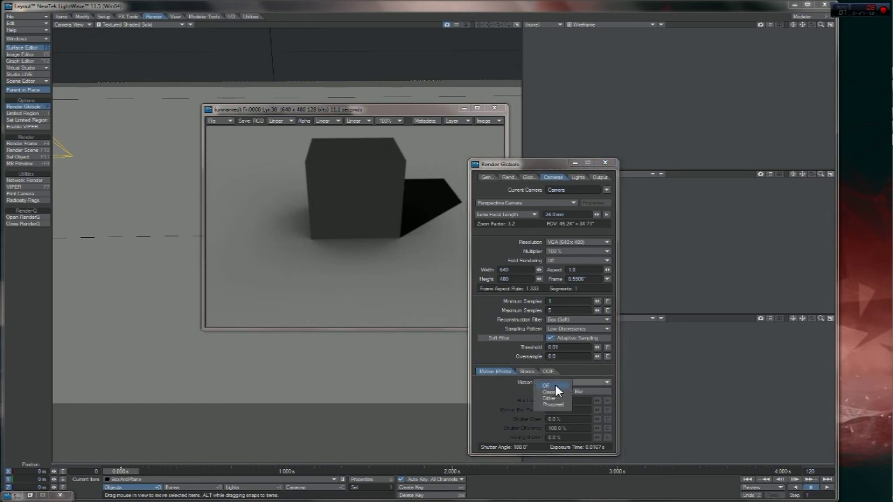
{"action": "left_click", "coordinate": [555, 387]}
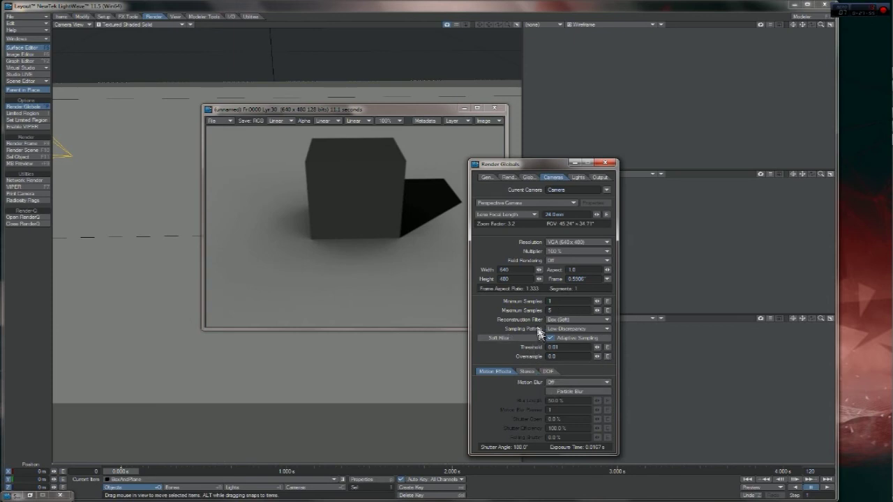
{"action": "left_click", "coordinate": [562, 320]}
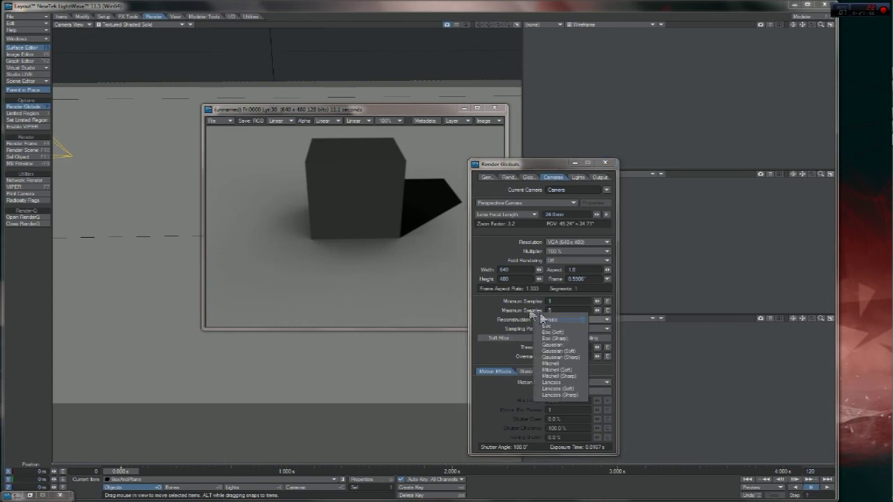
{"action": "left_click", "coordinate": [515, 302]}
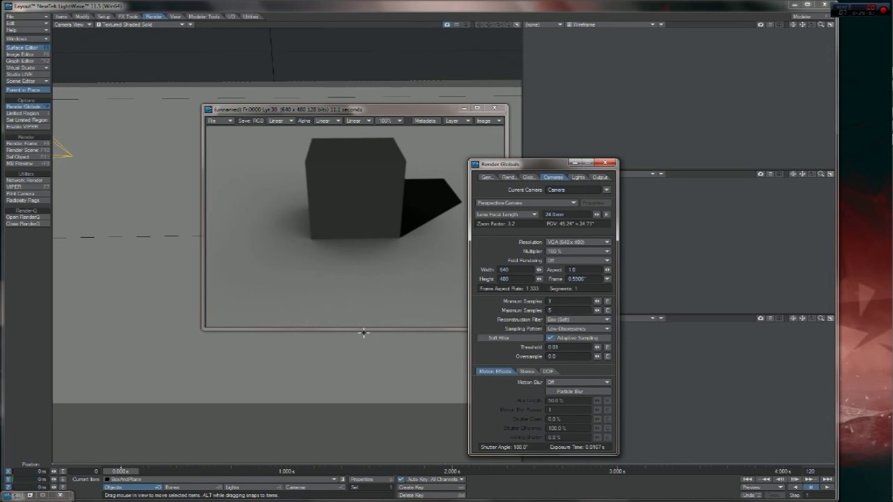
- Look through the global render settings and the camera's resolution presets, keeping VGA (640 x 480), and return to the rendered image
{"action": "left_click", "coordinate": [530, 177]}
{"action": "left_click", "coordinate": [513, 178]}
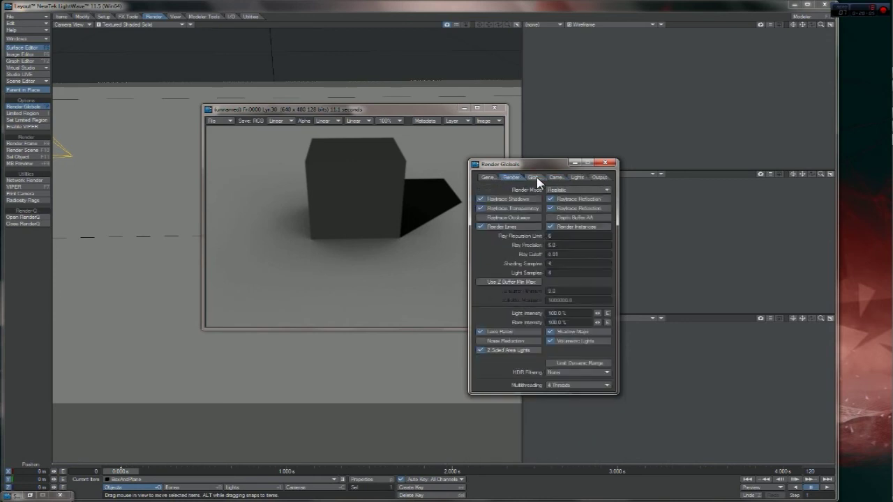
{"action": "left_click", "coordinate": [533, 179]}
{"action": "left_click", "coordinate": [558, 179]}
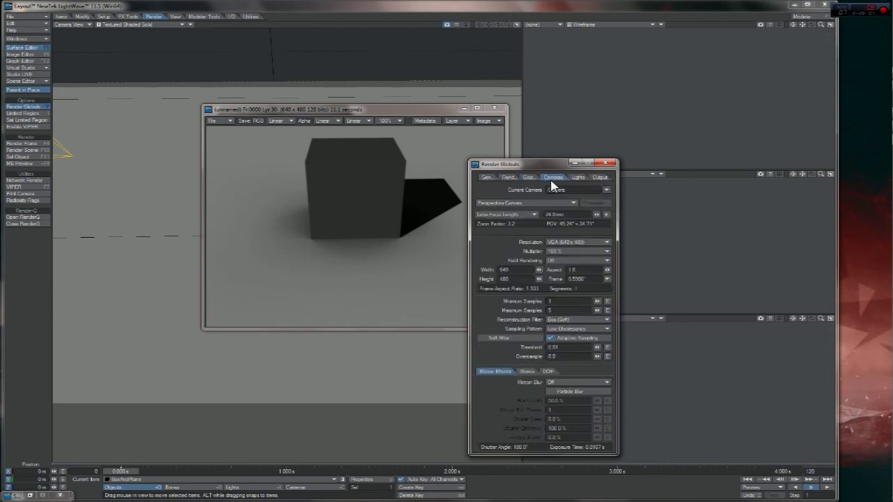
{"action": "left_click", "coordinate": [578, 242]}
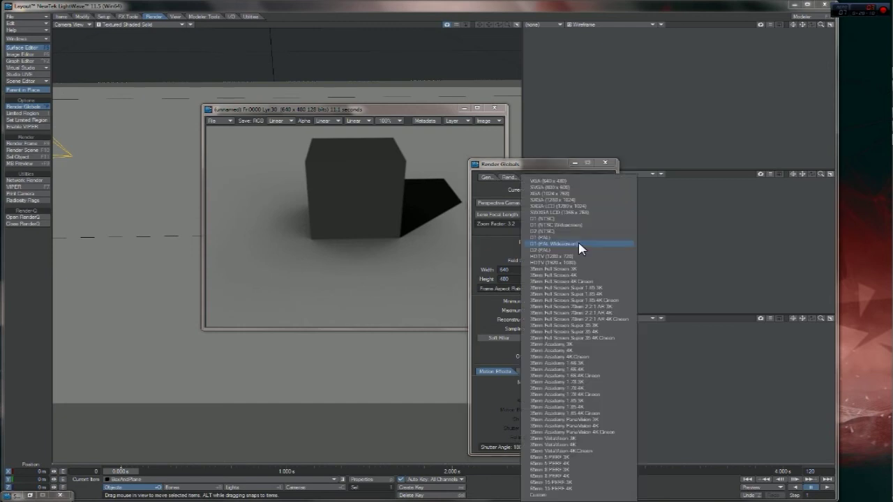
{"action": "left_click", "coordinate": [513, 236]}
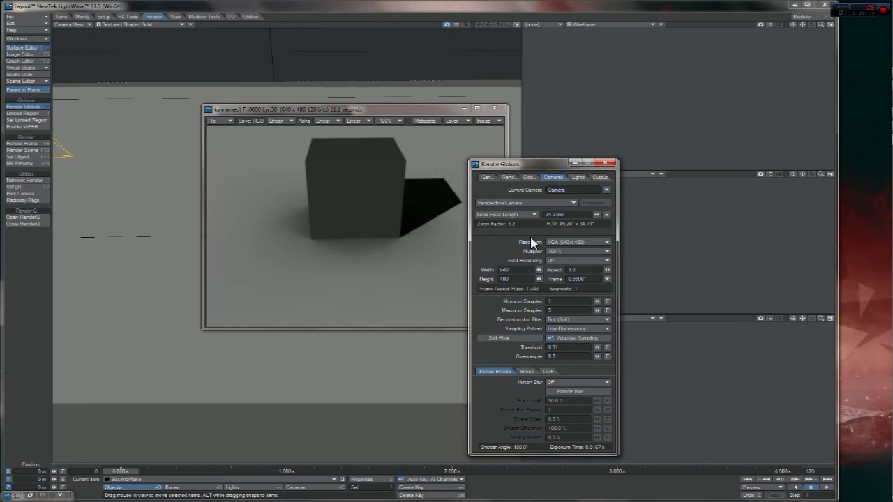
{"action": "left_click", "coordinate": [393, 109]}
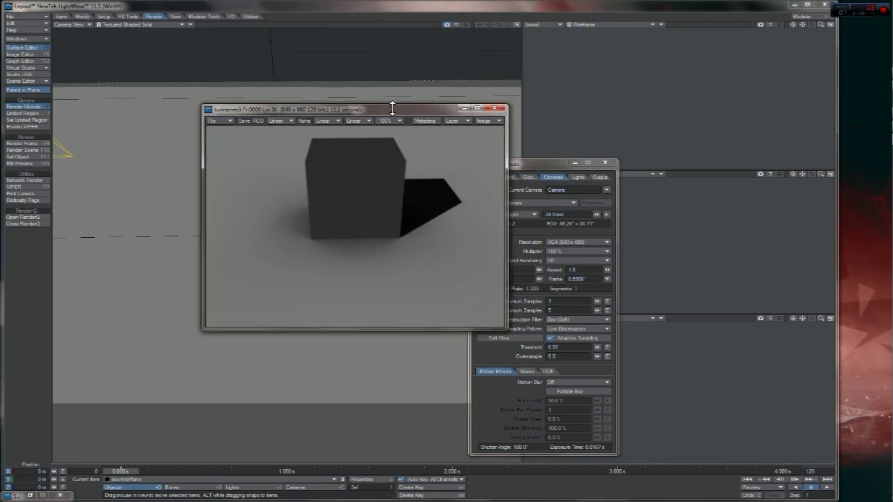
- Try Minimum Samples of 4 with Adaptive Sampling off, and restore Minimum Samples to 1 with Adaptive Sampling on
{"action": "left_click_drag", "start_coordinate": [547, 171], "coordinate": [578, 170]}
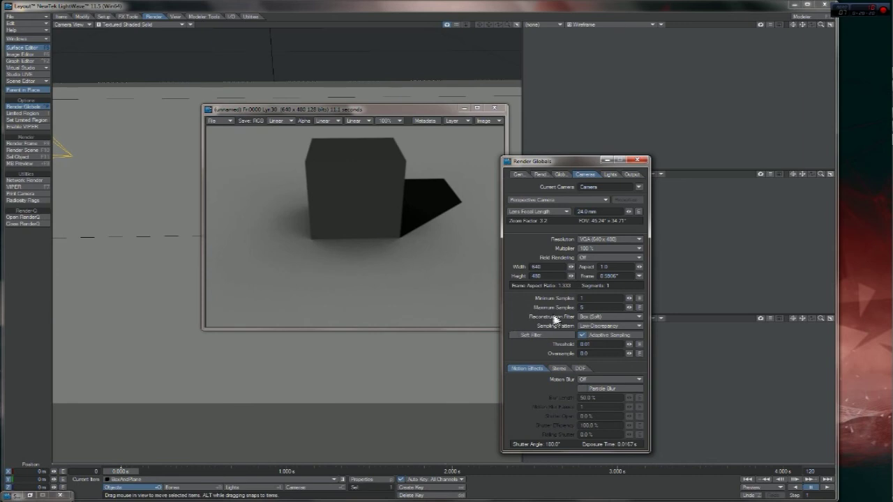
{"action": "left_click", "coordinate": [606, 338]}
{"action": "mouse_move", "coordinate": [631, 299]}
{"action": "left_mouse_down"}
{"action": "mouse_move", "coordinate": [639, 299]}
{"action": "mouse_move", "coordinate": [630, 299]}
{"action": "left_mouse_up"}
{"action": "left_click", "coordinate": [592, 319]}
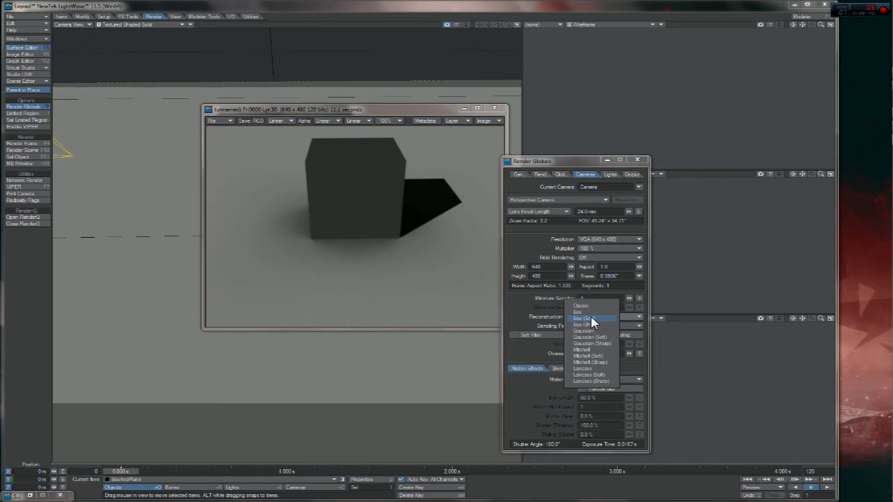
{"action": "left_click", "coordinate": [538, 315]}
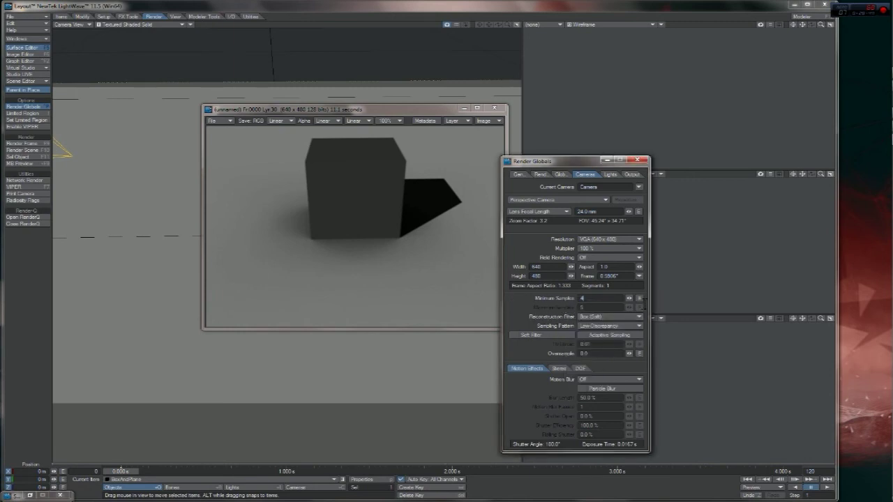
{"action": "left_click_drag", "start_coordinate": [630, 299], "coordinate": [630, 298]}
{"action": "type", "text": "1"}
{"action": "left_click", "coordinate": [599, 336]}
- Set the Plane surface's gMIL Occlusion Sample Rate to 63 and render the current frame
{"action": "left_click", "coordinate": [22, 48]}
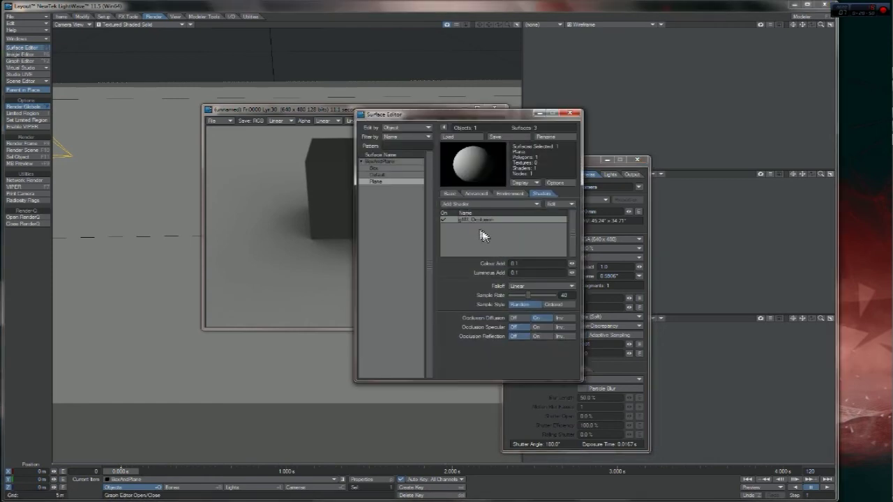
{"action": "left_click_drag", "start_coordinate": [463, 116], "coordinate": [603, 114]}
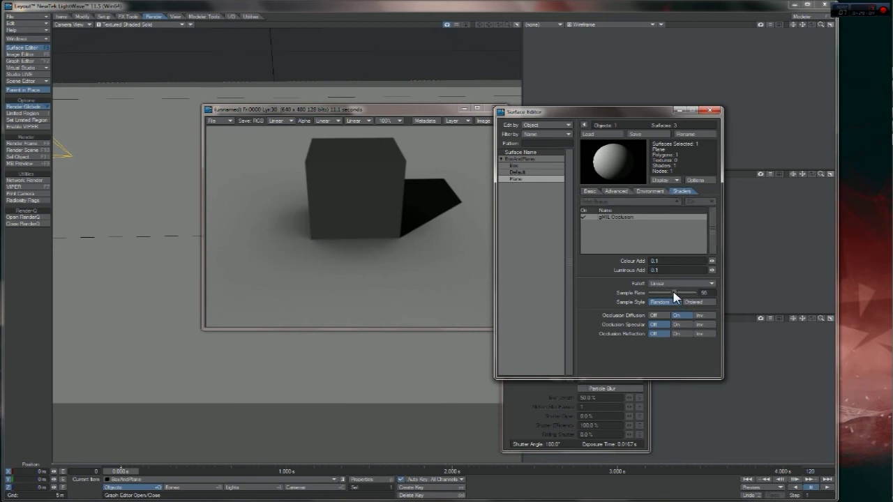
{"action": "left_click_drag", "start_coordinate": [672, 292], "coordinate": [677, 293]}
{"action": "key", "text": "F9"}
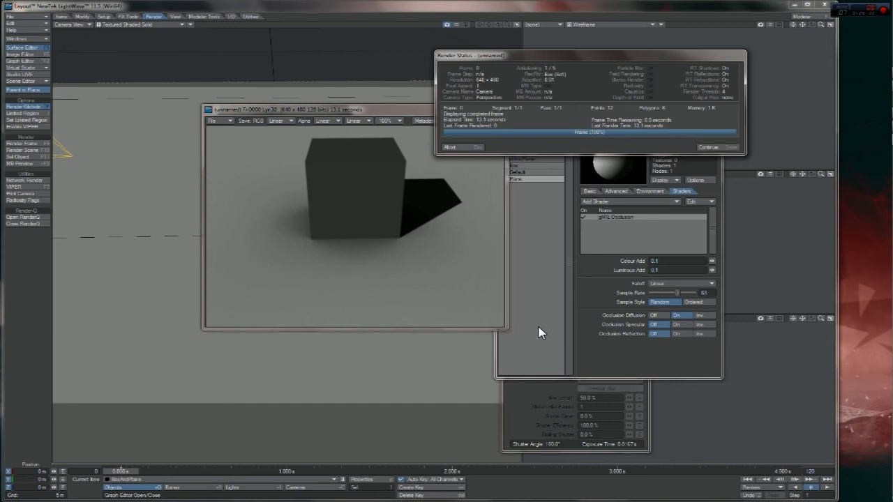
{"action": "key", "text": "Return"}
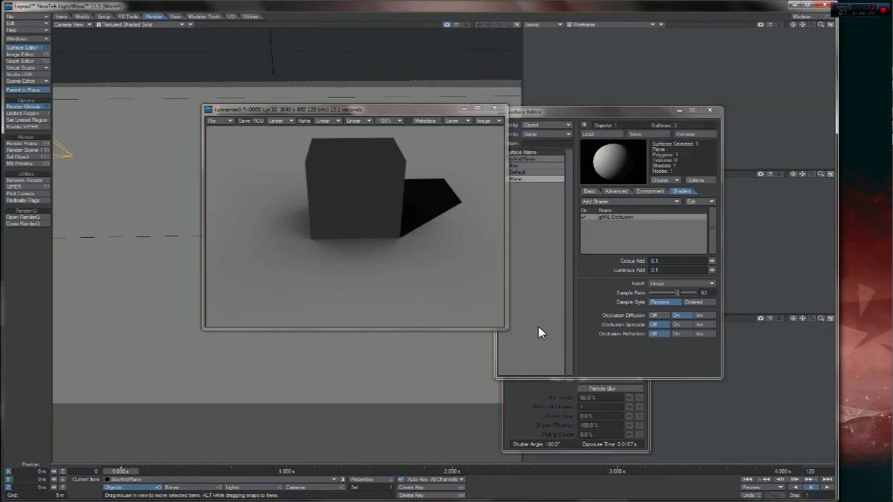
- Raise the Plane's gMIL Occlusion Sample Rate to 88 and render the current frame
{"action": "left_click_drag", "start_coordinate": [678, 295], "coordinate": [691, 300]}
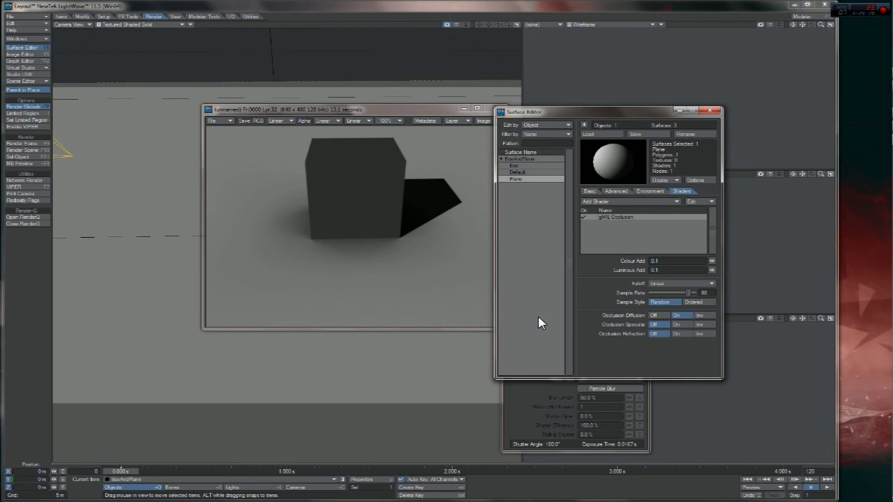
{"action": "key", "text": "F9"}
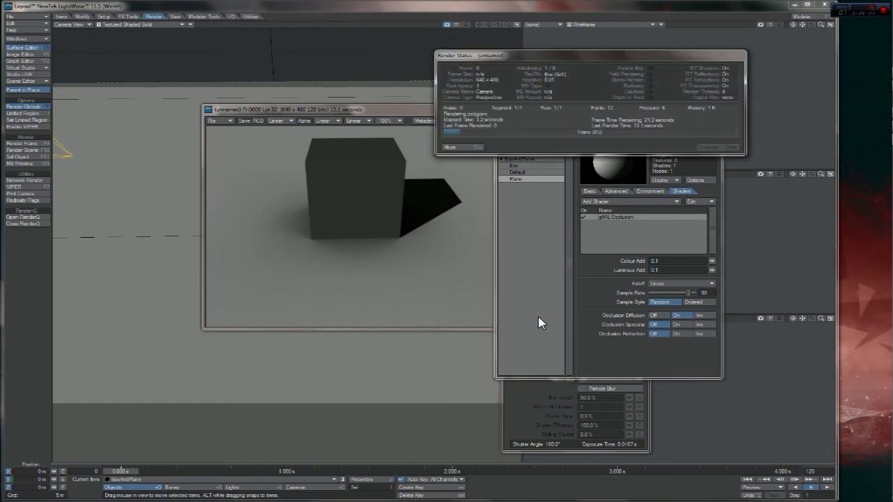
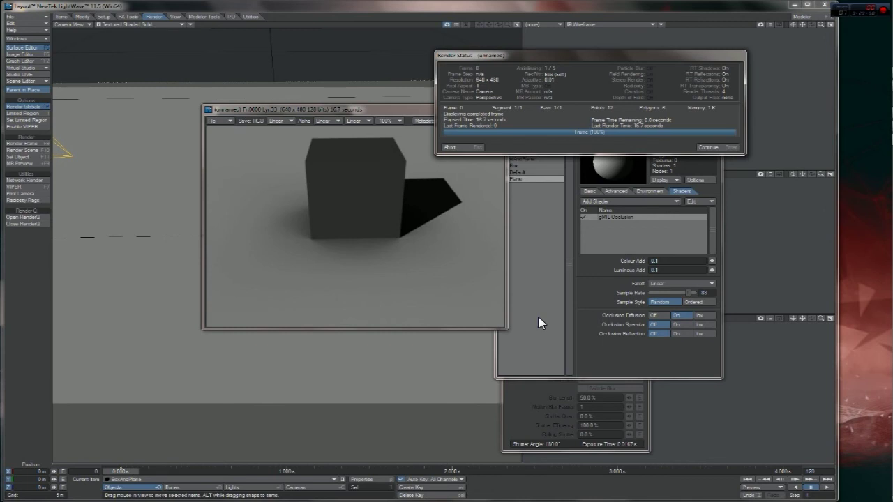
{"action": "key", "text": "Return"}
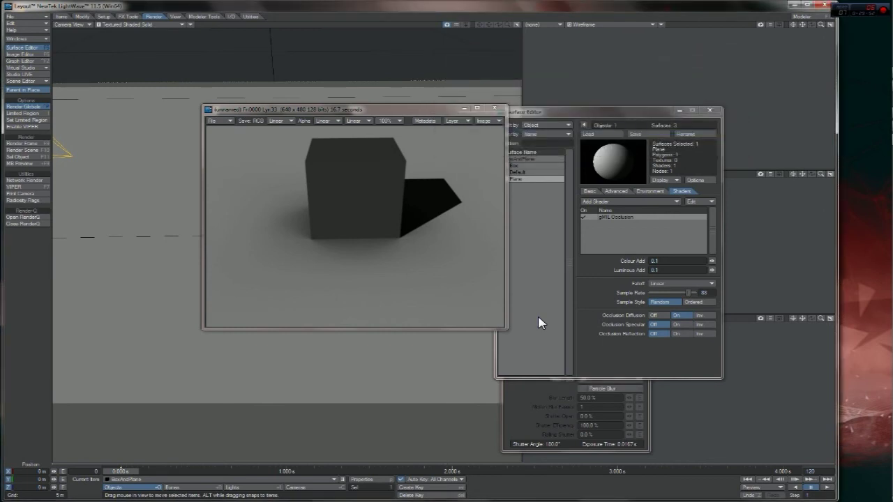
- Move the render window away from the settings windows and close the Surface Editor
{"action": "left_click", "coordinate": [782, 472]}
{"action": "left_click_drag", "start_coordinate": [530, 111], "coordinate": [569, 117]}
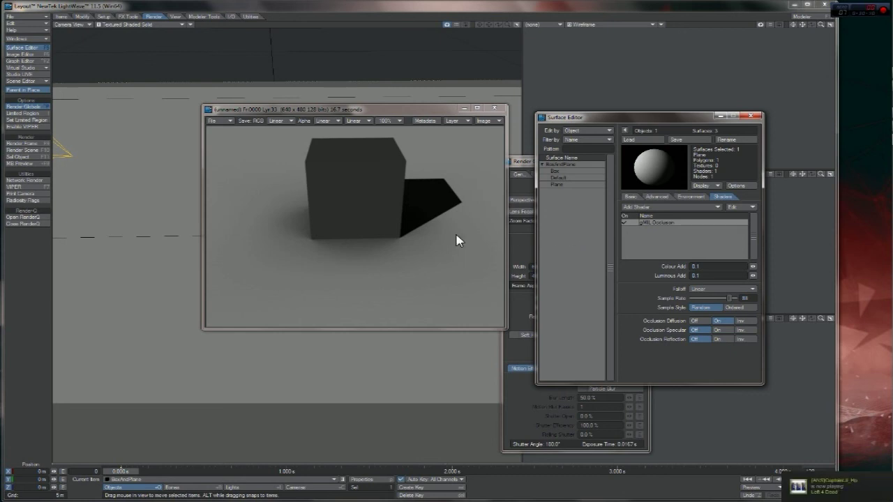
{"action": "left_click", "coordinate": [410, 113]}
{"action": "left_click_drag", "start_coordinate": [410, 113], "coordinate": [309, 130]}
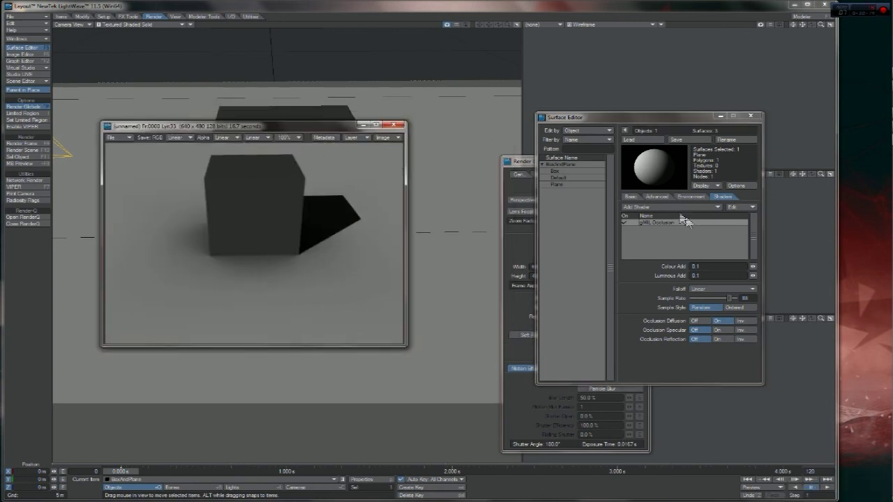
{"action": "left_click", "coordinate": [751, 117]}
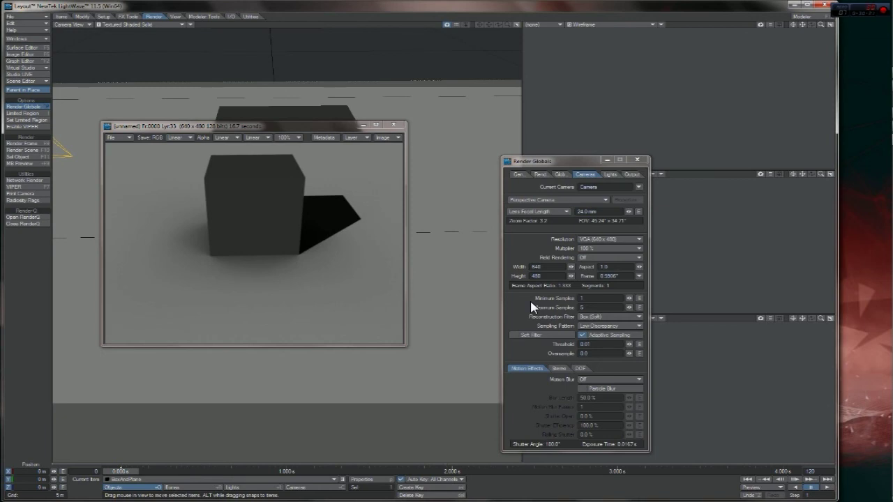
- Enable Noise Reduction in the global render settings and render the current frame
{"action": "left_click", "coordinate": [520, 174]}
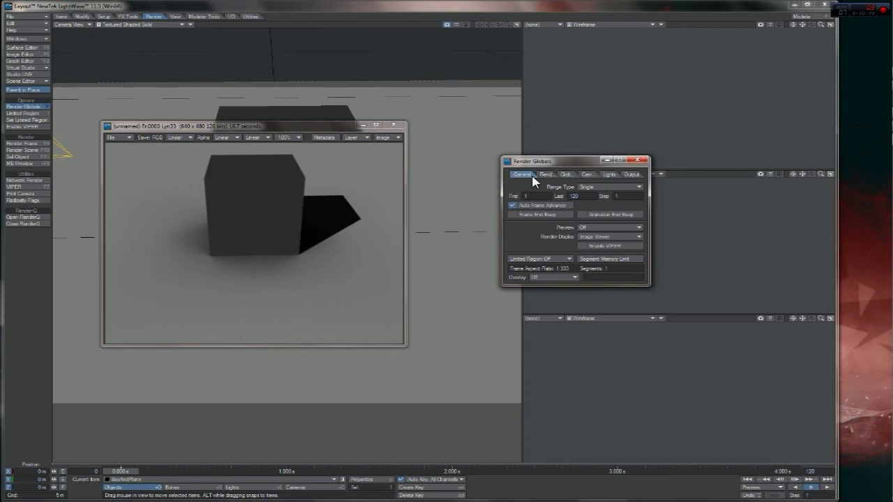
{"action": "left_click", "coordinate": [546, 174]}
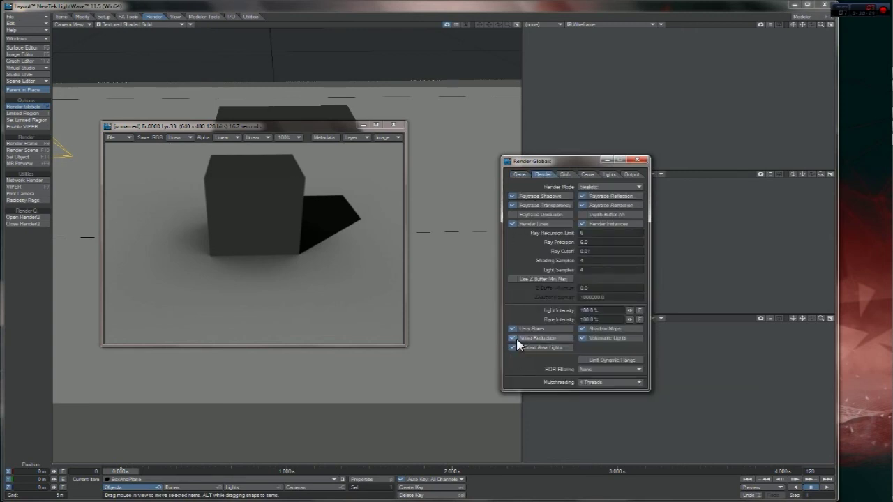
{"action": "key", "text": "F9"}
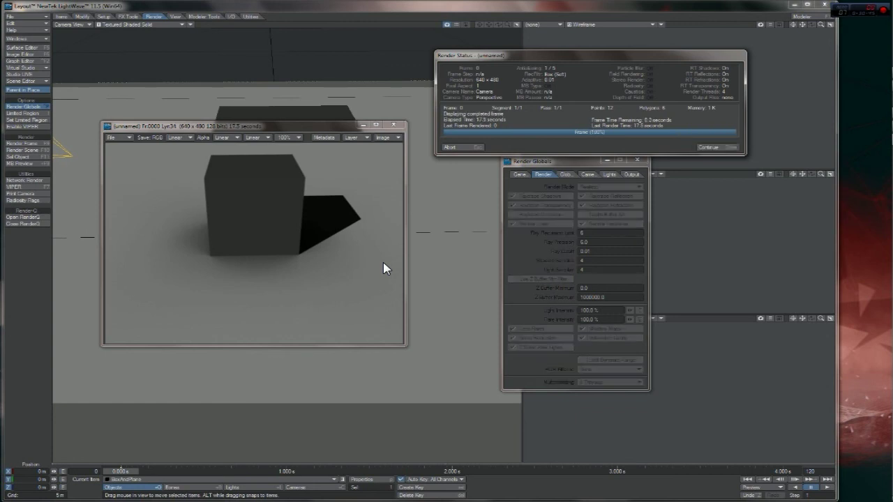
{"action": "key", "text": "Return"}
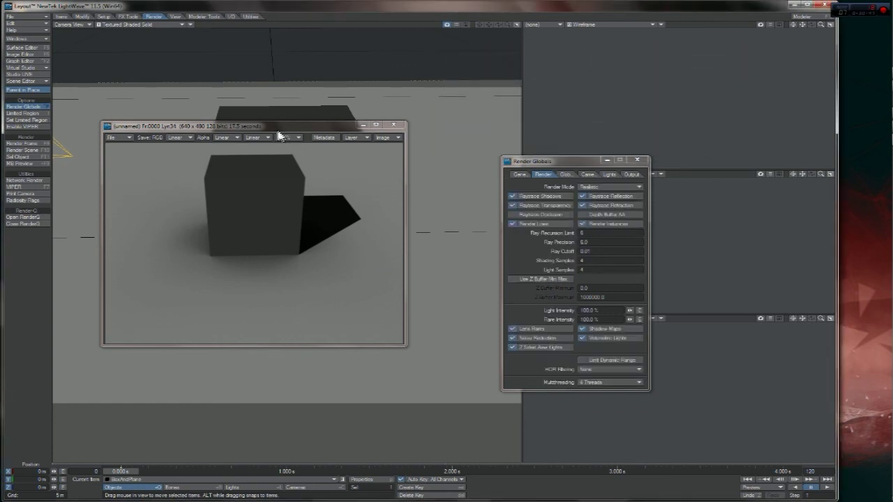
- Reposition the render window and turn Noise Reduction off in the global render settings
{"action": "left_click_drag", "start_coordinate": [277, 129], "coordinate": [305, 130]}
{"action": "left_click", "coordinate": [539, 313]}
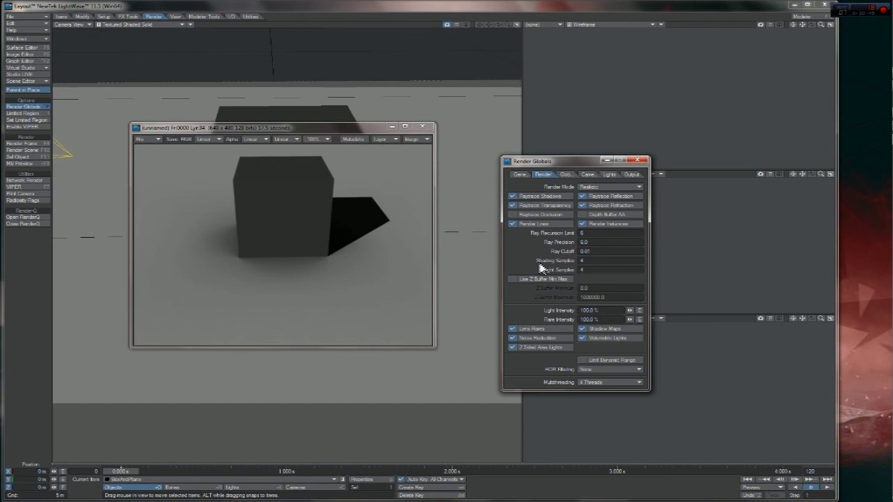
{"action": "left_click", "coordinate": [551, 338]}
- Review the global illumination settings, the Shading Samples and Light Samples values, and the camera's sampling settings
{"action": "left_click", "coordinate": [564, 176]}
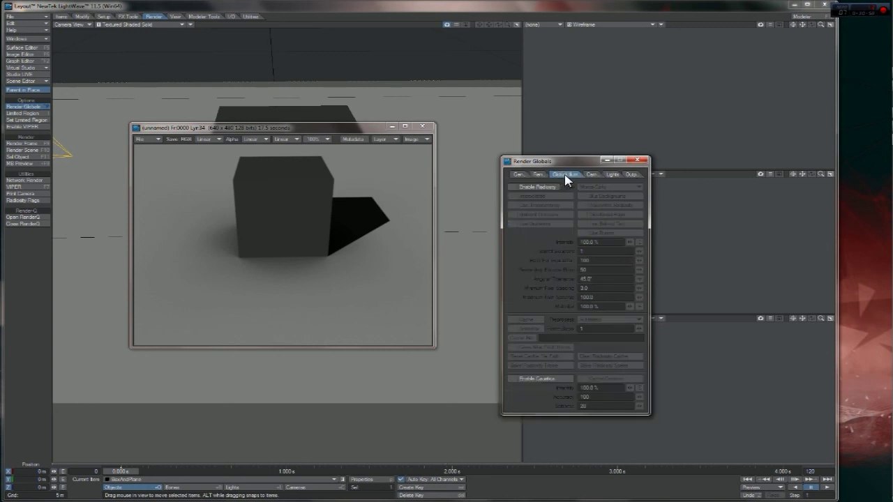
{"action": "left_click", "coordinate": [544, 175]}
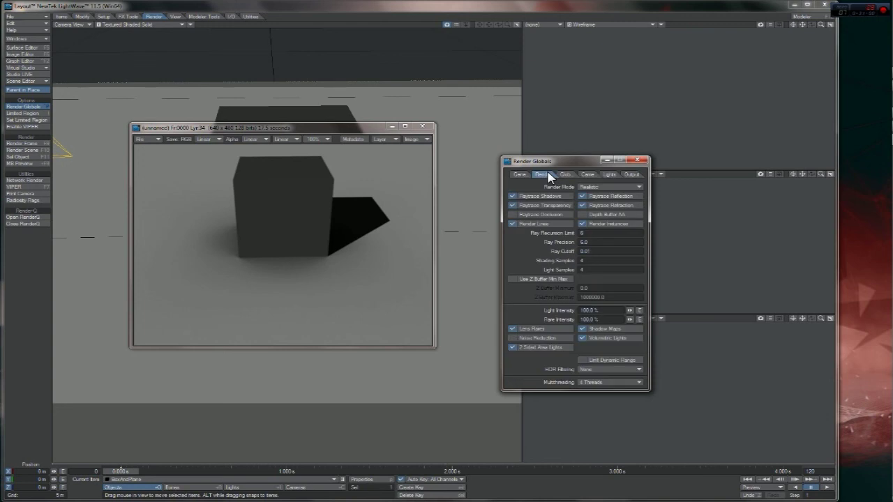
{"action": "left_click", "coordinate": [591, 261]}
{"action": "left_click", "coordinate": [616, 270]}
{"action": "left_click", "coordinate": [566, 174]}
{"action": "left_click", "coordinate": [593, 177]}
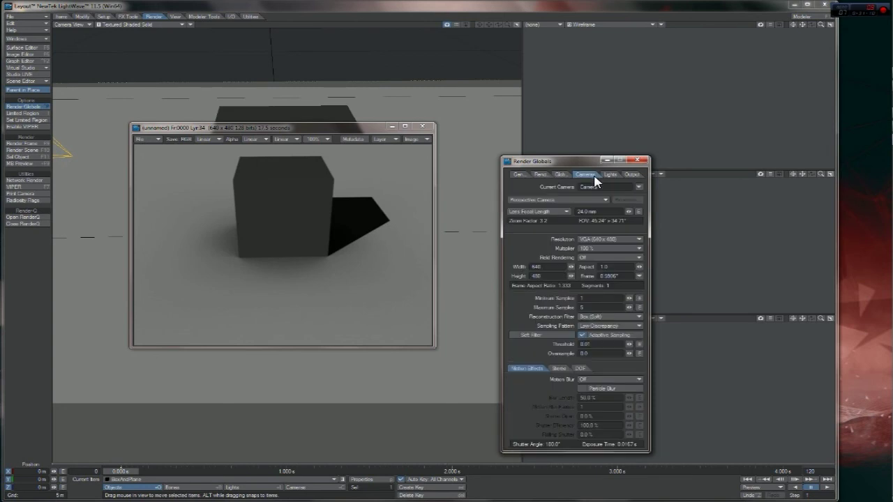
- Set the Plane surface's gMIL Occlusion Sample Rate to 100 and render the current frame
{"action": "left_click", "coordinate": [28, 48]}
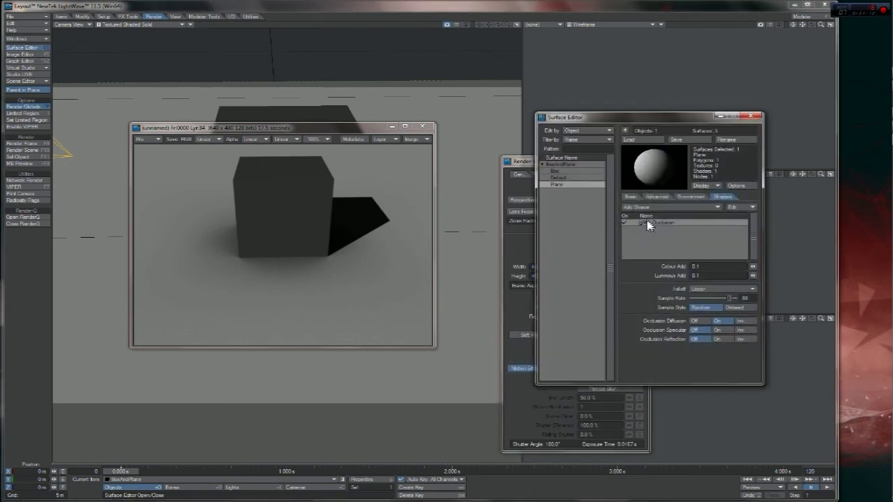
{"action": "left_click", "coordinate": [743, 298]}
{"action": "type", "text": "100"}
{"action": "key", "text": "Return"}
{"action": "key", "text": "F9"}
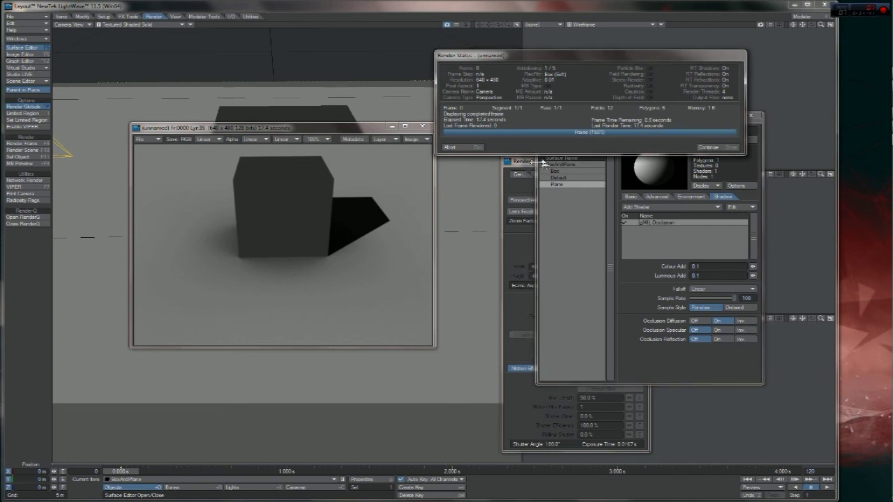
- Dismiss the finished render's status window and review the camera's Reconstruction Filter options in the global render settings
{"action": "left_click", "coordinate": [729, 147]}
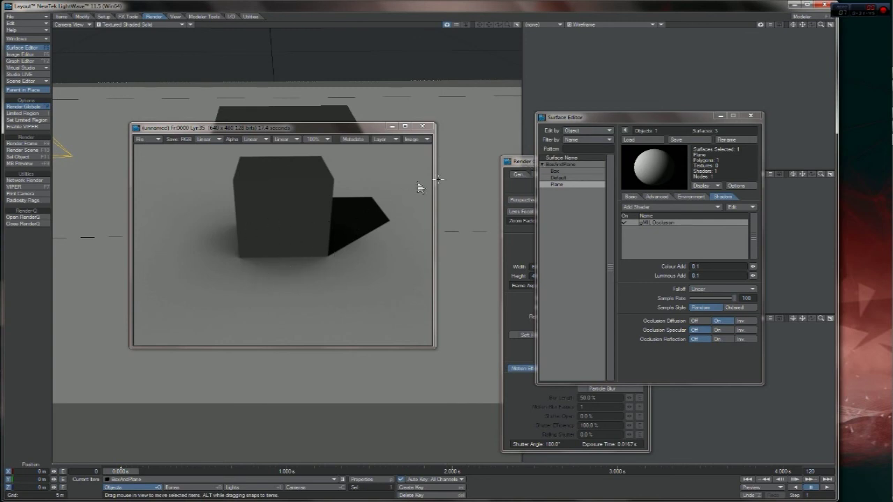
{"action": "left_click", "coordinate": [521, 167]}
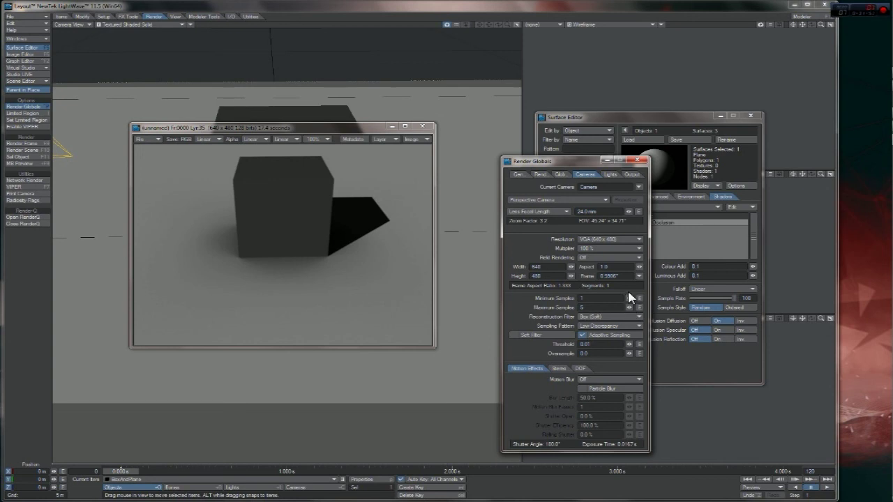
{"action": "left_click", "coordinate": [599, 315]}
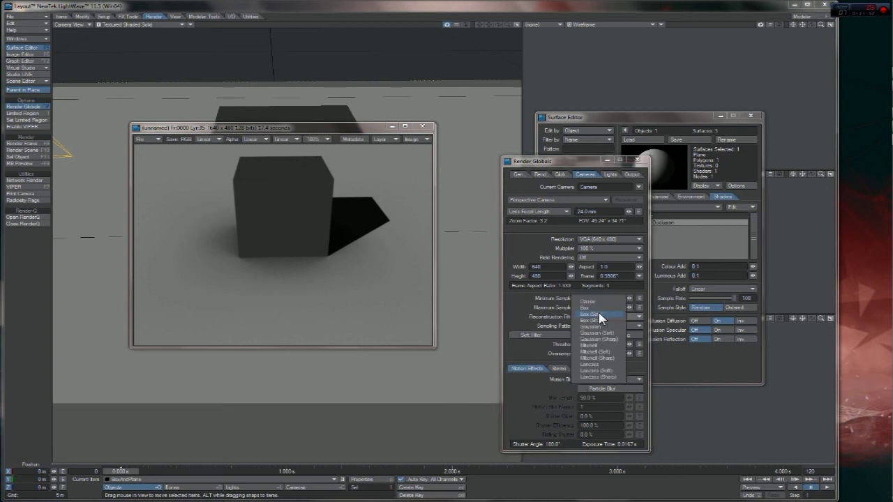
{"action": "left_click", "coordinate": [568, 311]}
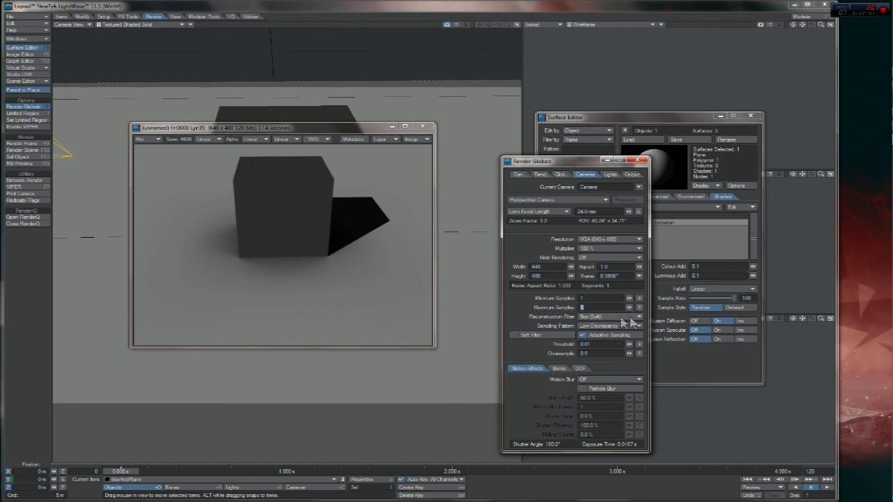
- Try rendering the current frame with the camera's Maximum Samples raised to 9093, and abort the render
{"action": "left_click_drag", "start_coordinate": [629, 308], "coordinate": [635, 308]}
{"action": "key", "text": "F9"}
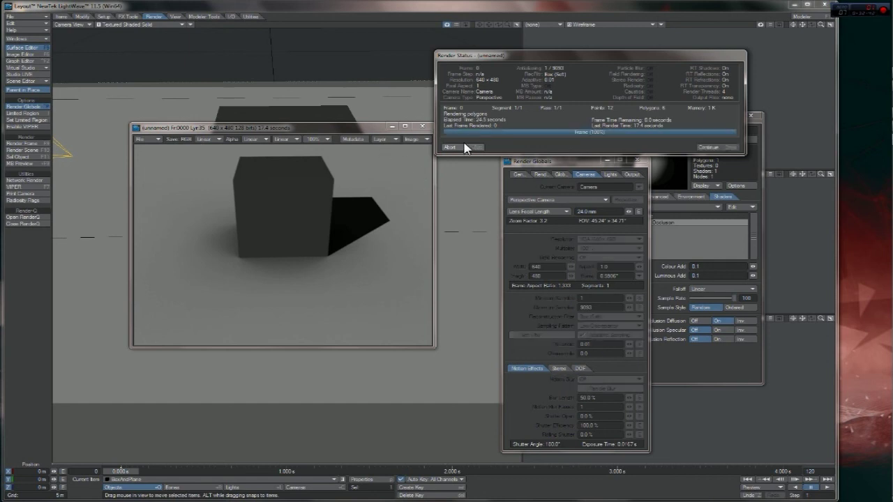
{"action": "left_click", "coordinate": [461, 147]}
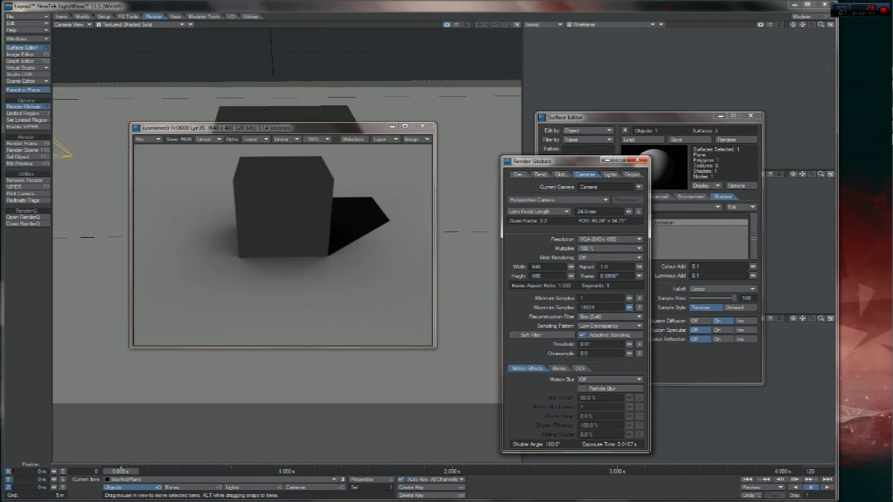
{"action": "left_click_drag", "start_coordinate": [629, 308], "coordinate": [638, 308]}
{"action": "left_click", "coordinate": [606, 308]}
{"action": "type", "text": "999999999999"}
{"action": "key", "text": "Return"}
- Set the camera's Maximum Samples to 8 and close the global render settings
{"action": "left_click_drag", "start_coordinate": [620, 307], "coordinate": [506, 313]}
{"action": "type", "text": "8"}
{"action": "left_click", "coordinate": [637, 160]}
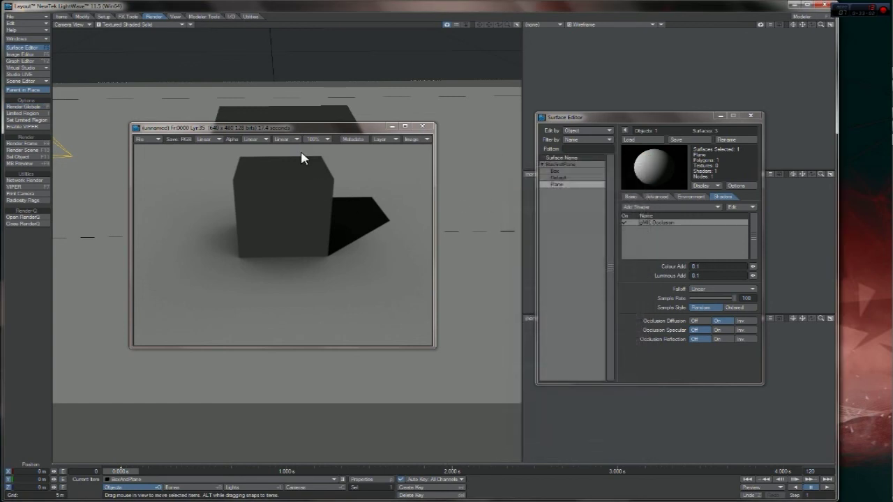
- Close the rendered image window, leaving the Surface Editor open on the Plane surface's shader settings
{"action": "left_click_drag", "start_coordinate": [289, 129], "coordinate": [346, 133]}
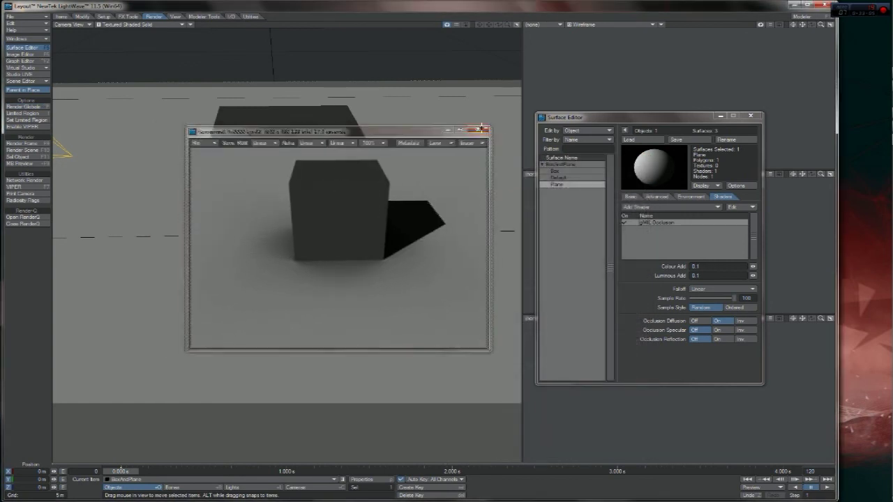
{"action": "left_click", "coordinate": [480, 129]}
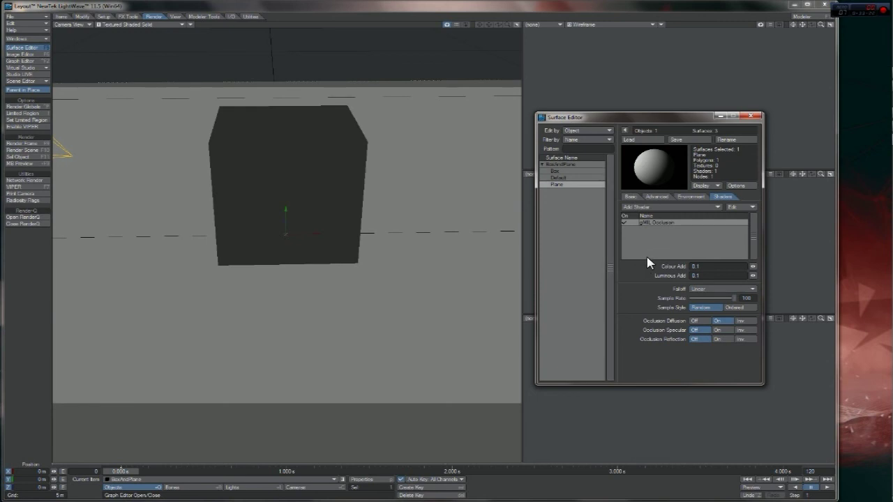
{"action": "left_click", "coordinate": [682, 239]}
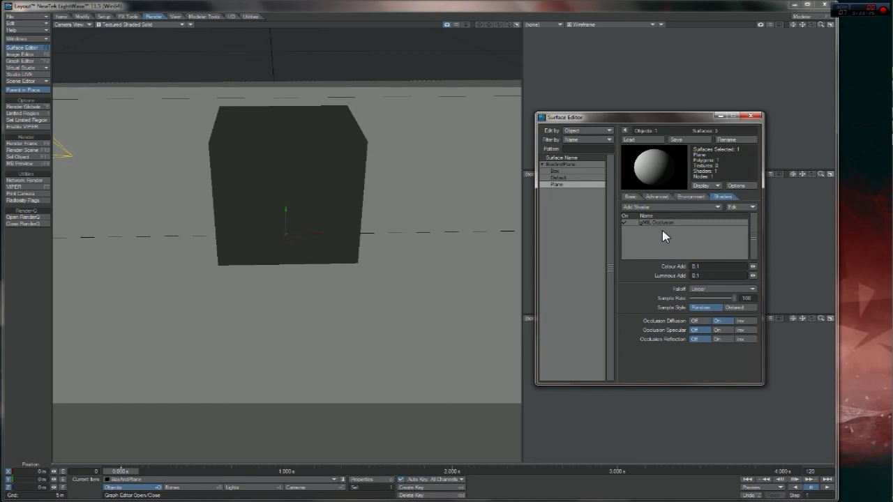
{"action": "left_click", "coordinate": [859, 191]}
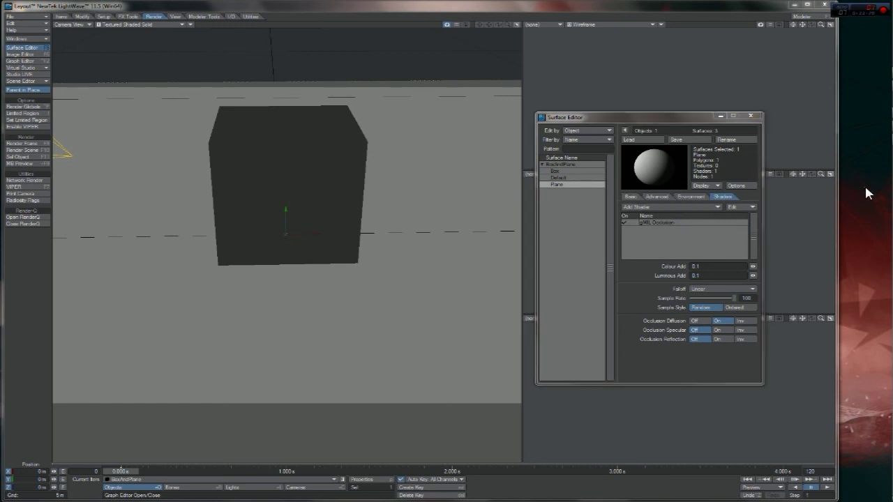